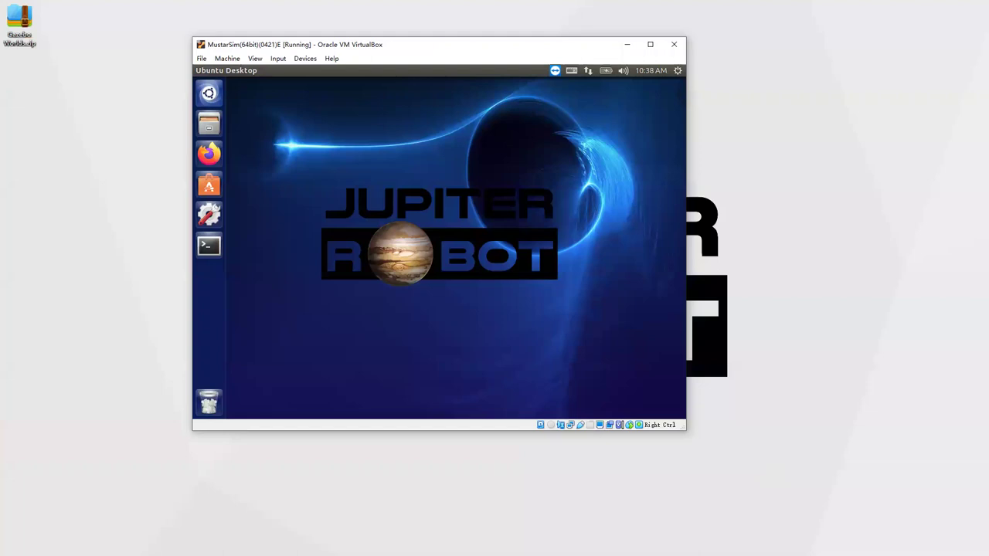
# Maximize the slideshow over the VM window, showing the Virtual Machine Settings slide with 6 processors.
pyautogui.hotkey('alt', 'Tab')
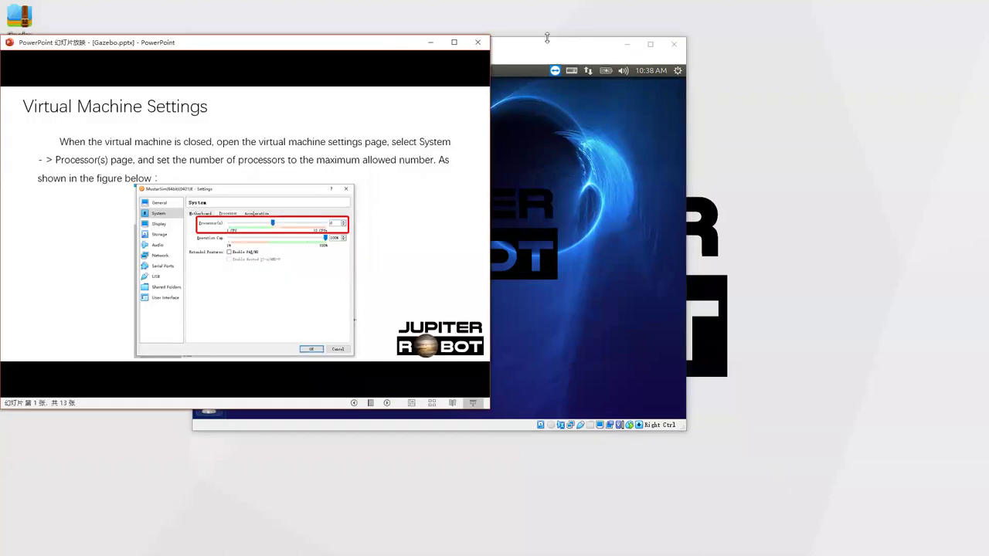
pyautogui.click(577, 57)
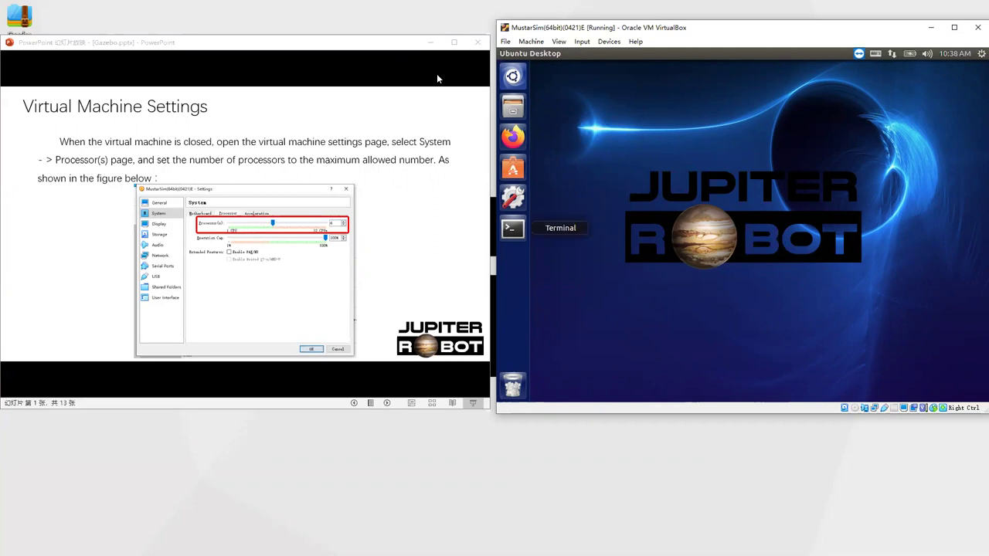
pyautogui.press('super+Up')
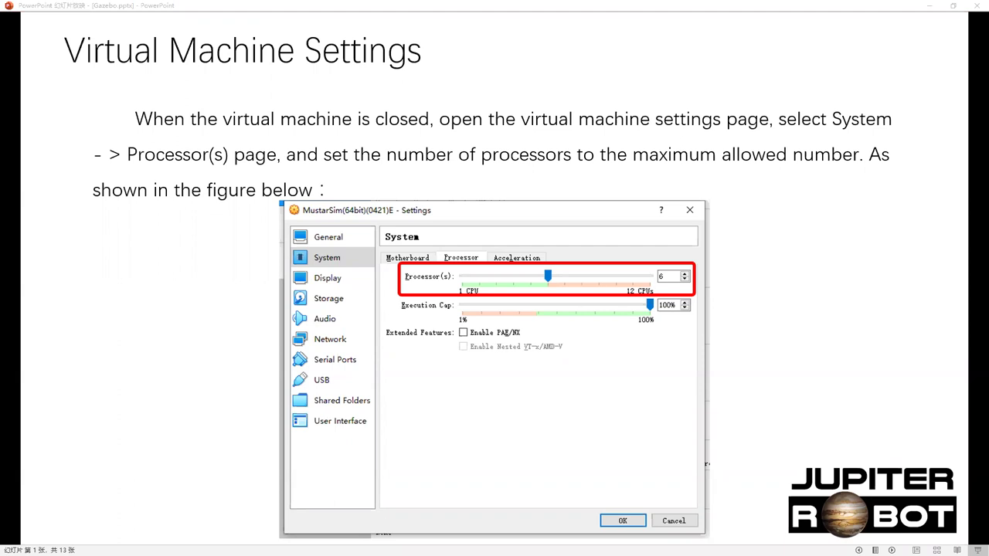
pyautogui.hotkey('alt', 'Tab')
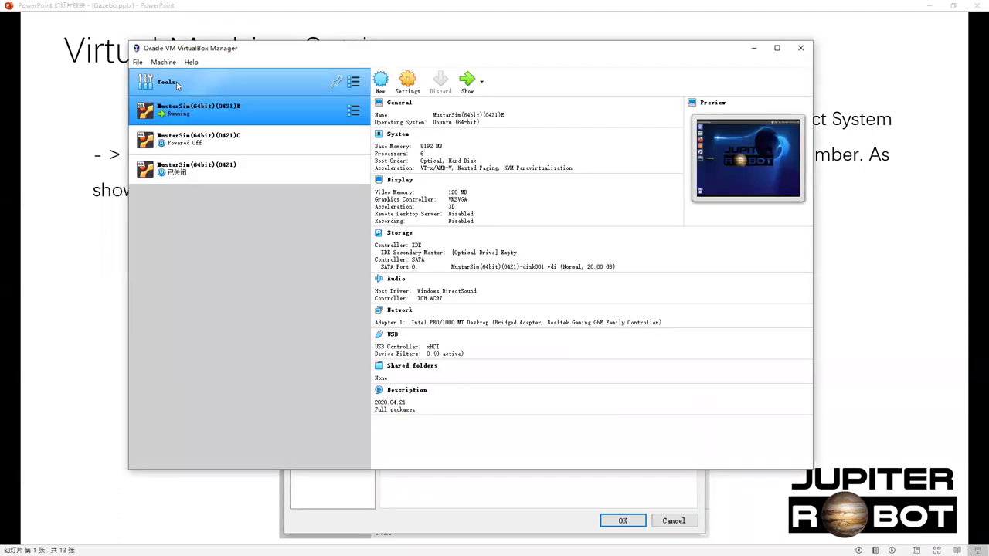
pyautogui.click(353, 82)
pyautogui.hotkey('alt', 'Tab')
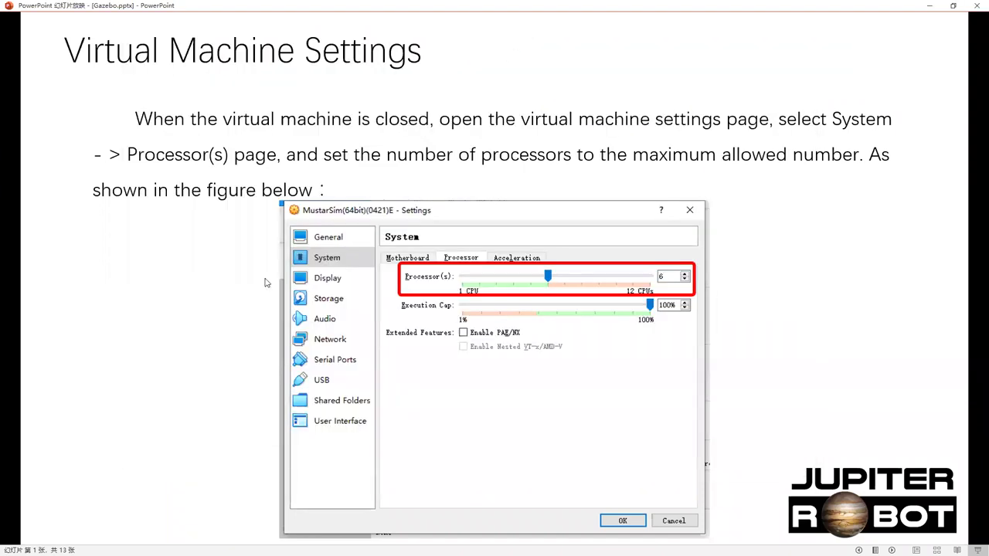
pyautogui.hotkey('alt', 'Tab')
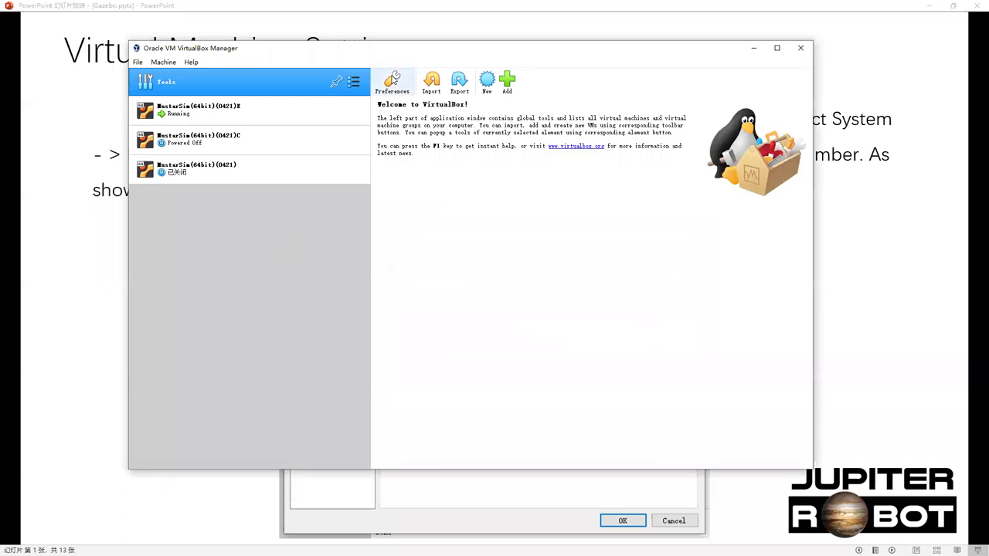
pyautogui.click(392, 80)
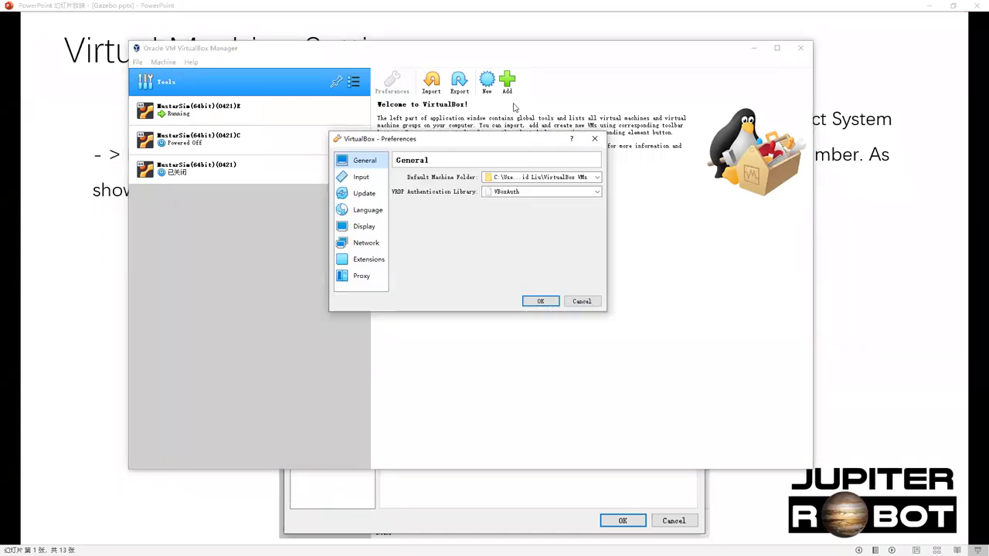
pyautogui.click(595, 139)
pyautogui.click(222, 108)
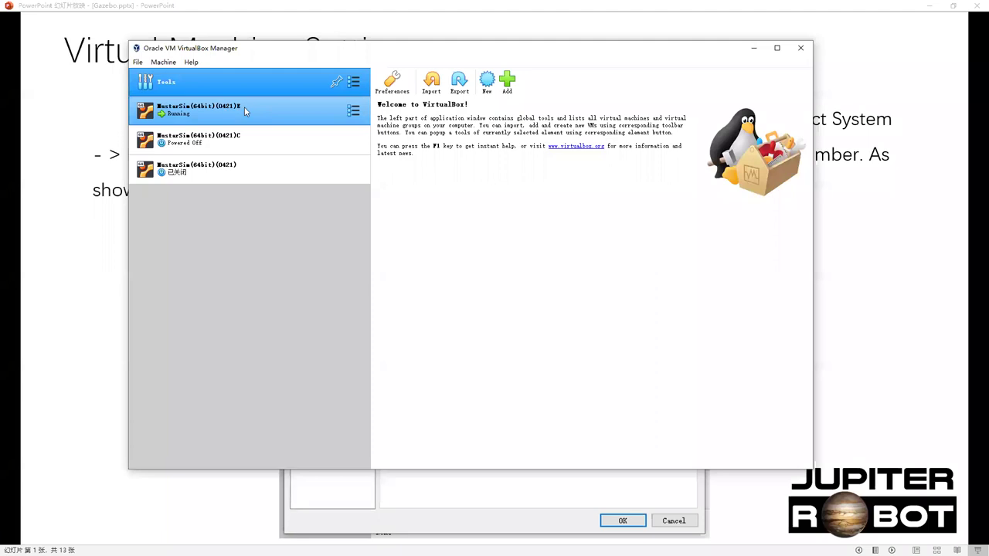
pyautogui.click(182, 138)
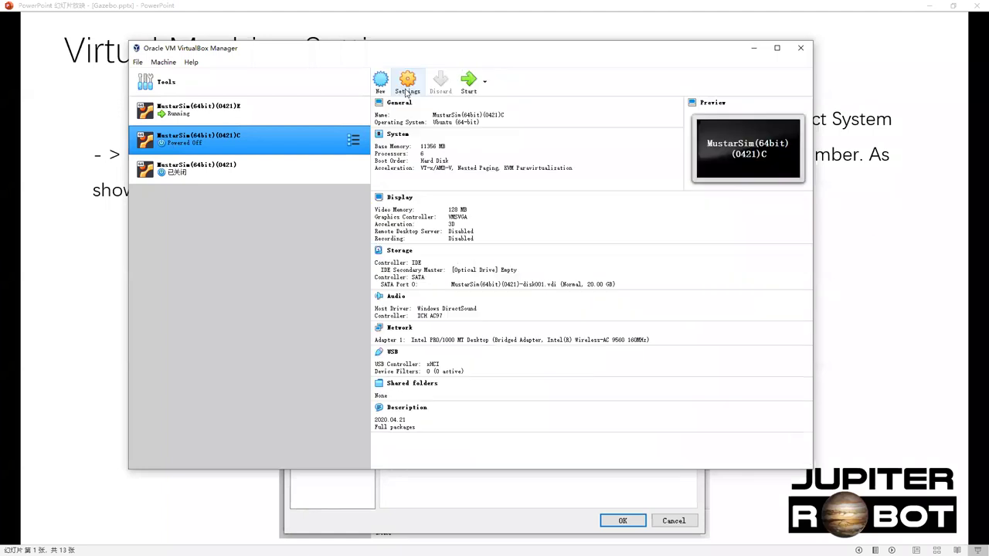
pyautogui.click(407, 81)
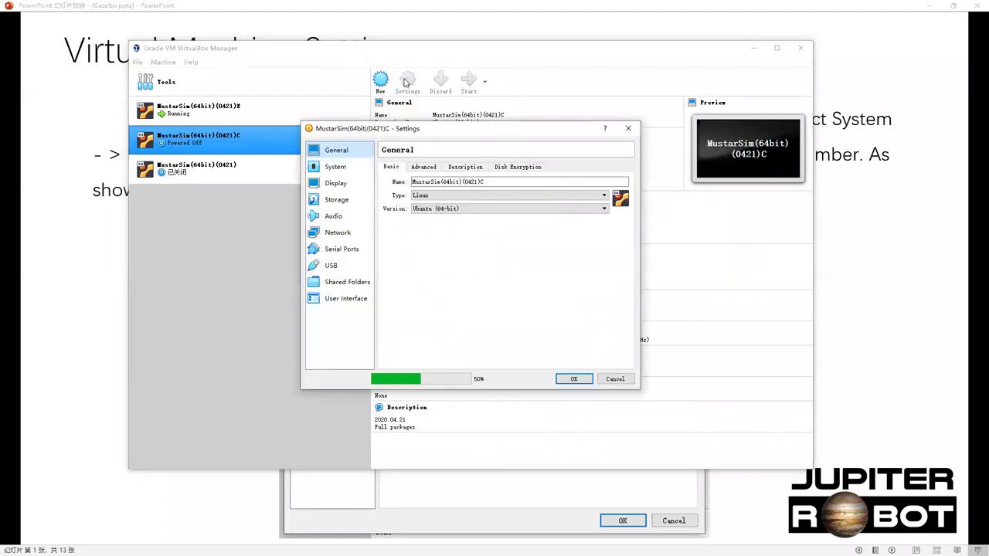
pyautogui.click(346, 168)
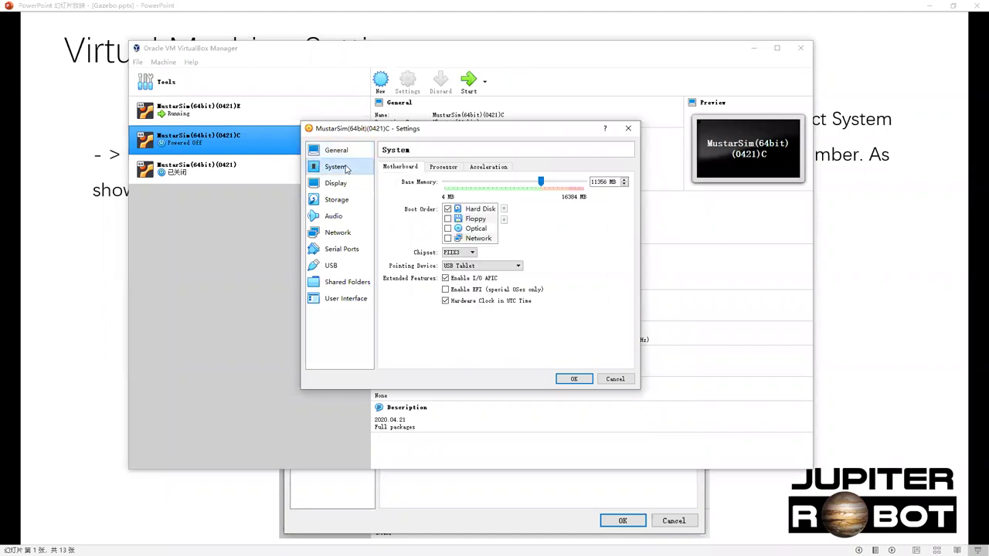
pyautogui.click(445, 169)
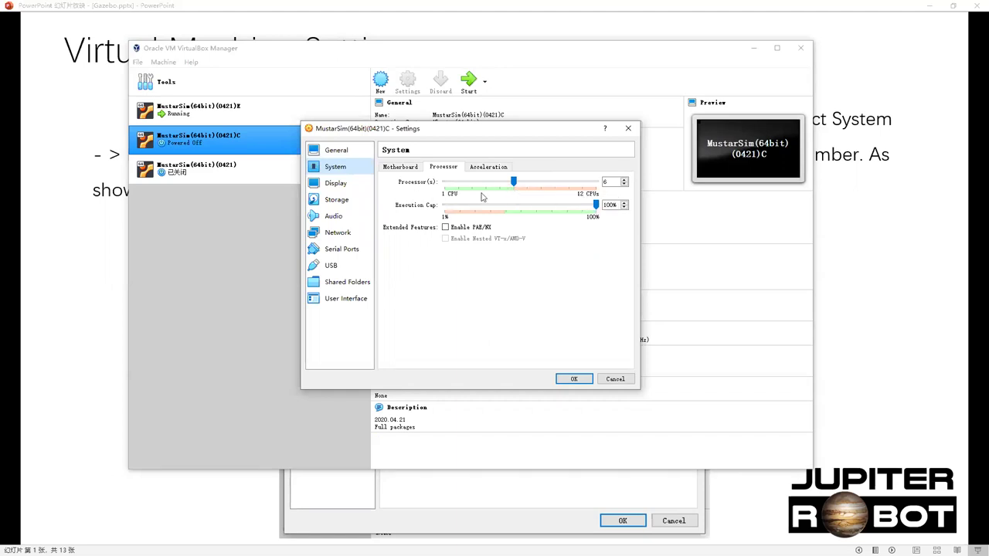
pyautogui.click(328, 183)
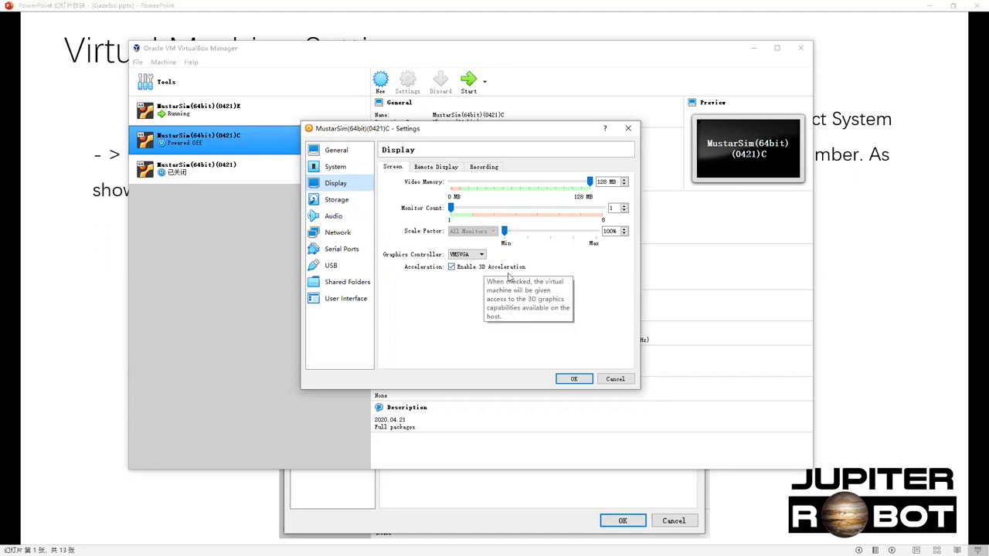
pyautogui.click(629, 130)
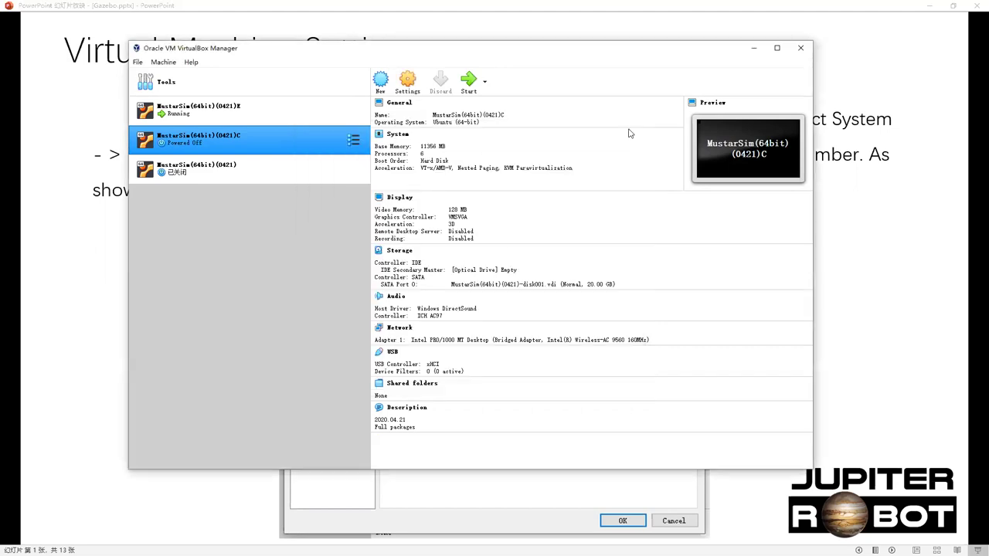
pyautogui.click(753, 47)
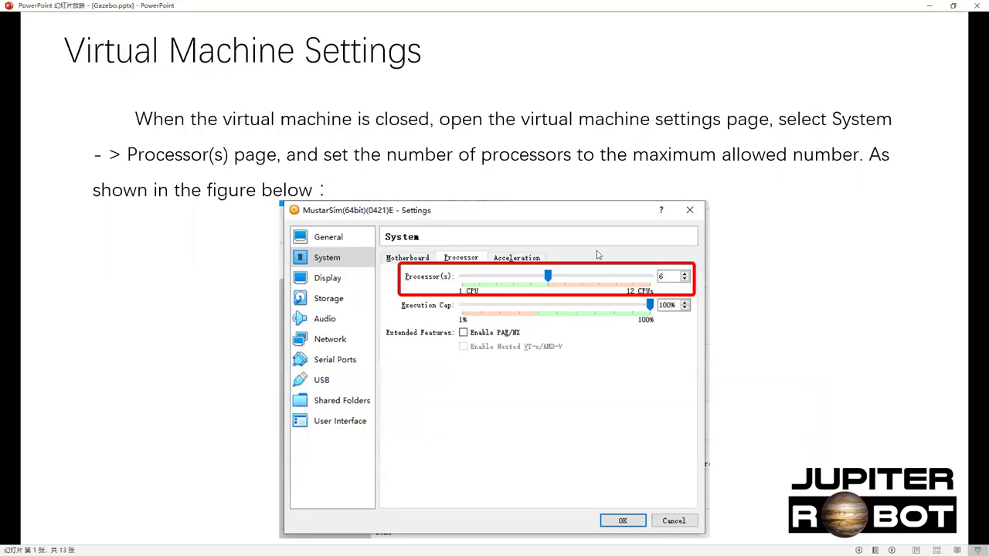
# Advance past the 3D acceleration slide to the import world files slide, then restore the slideshow window.
pyautogui.click(809, 250)
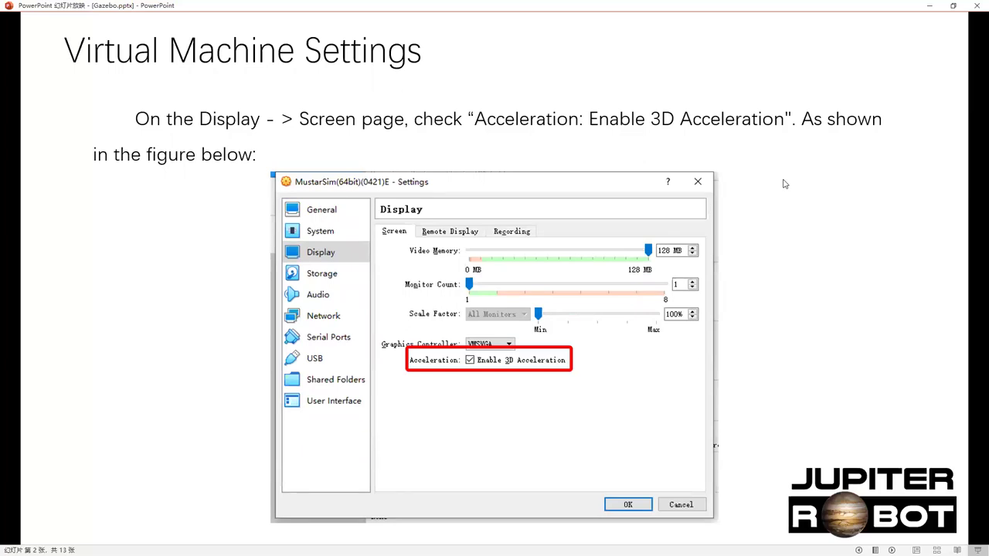
pyautogui.click(785, 183)
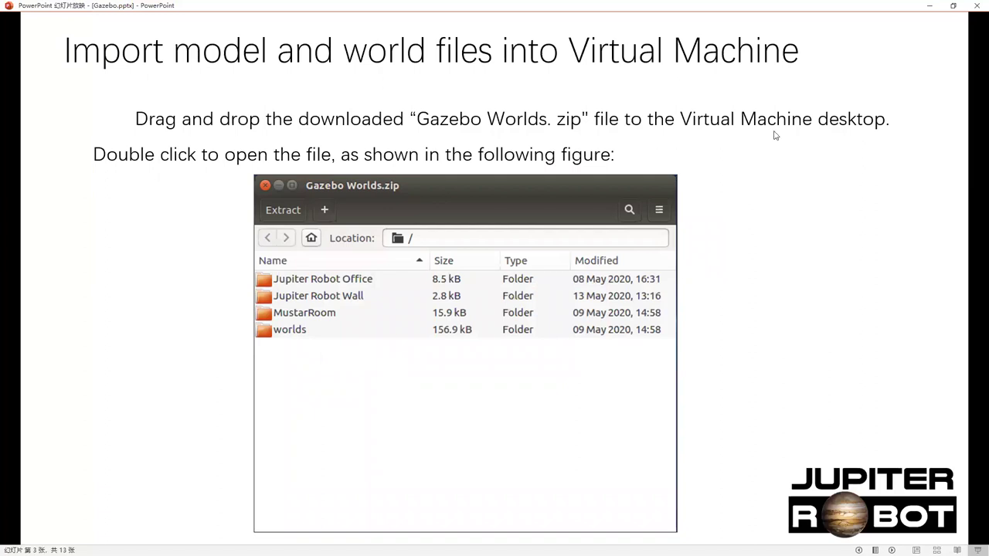
pyautogui.click(952, 5)
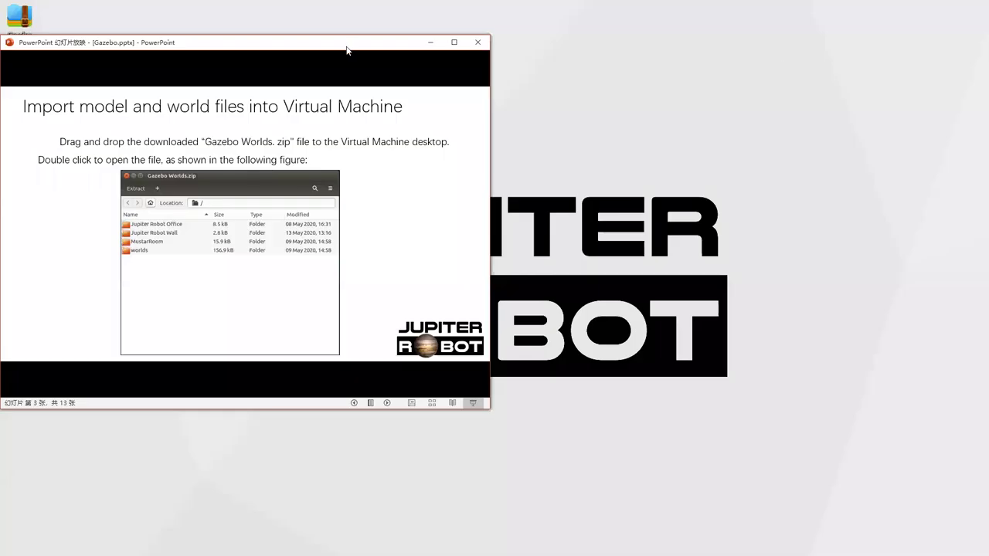
# Copy Gazebo Worlds.zip from the Windows desktop onto the VM's Ubuntu desktop.
pyautogui.moveTo(347, 50); pyautogui.dragTo(352, 112)
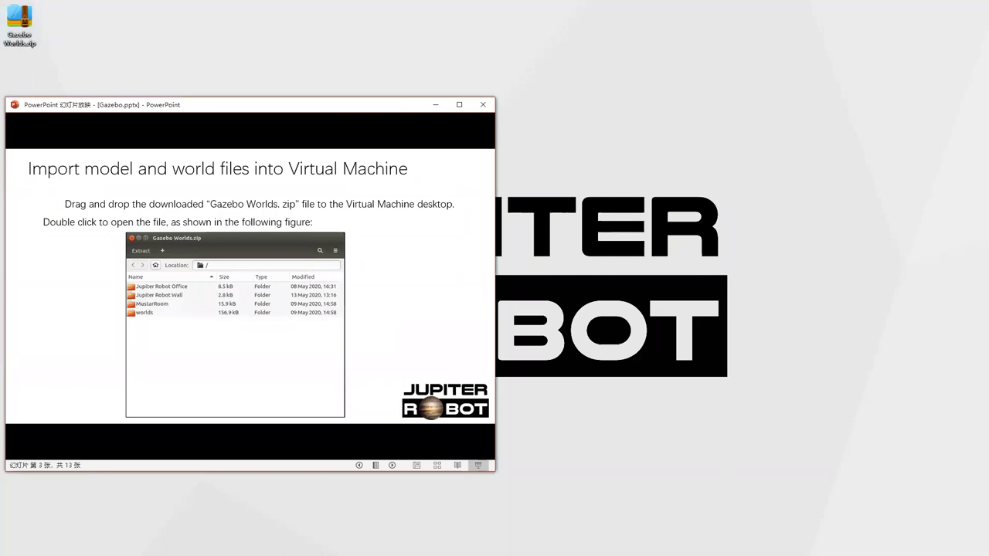
pyautogui.hotkey('alt', 'Tab')
pyautogui.moveTo(19, 25); pyautogui.dragTo(641, 163)
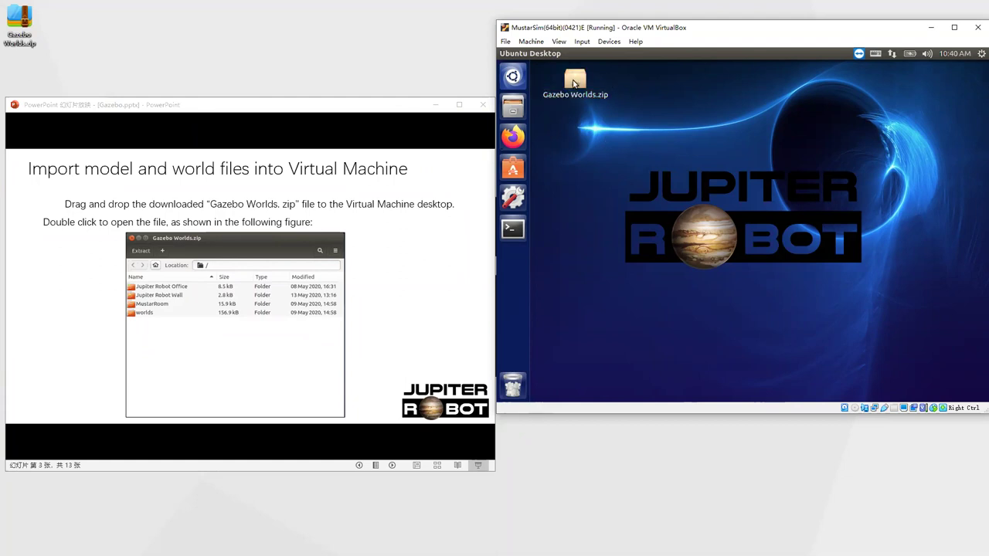
# Open Gazebo Worlds.zip, select MustarRoom, Jupiter Robot Wall and Jupiter Robot Office, and open the Extract dialog.
pyautogui.doubleClick(574, 81)
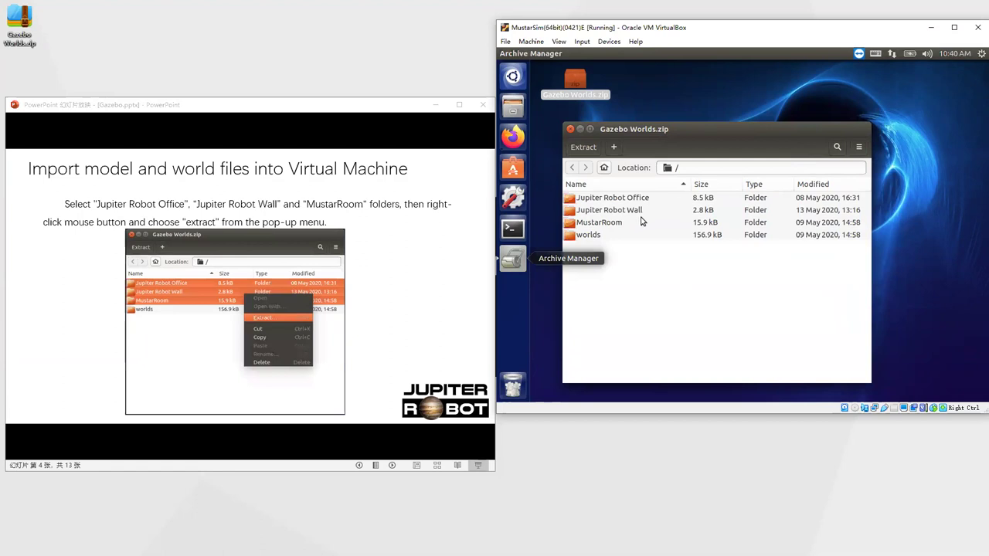
pyautogui.click(601, 224)
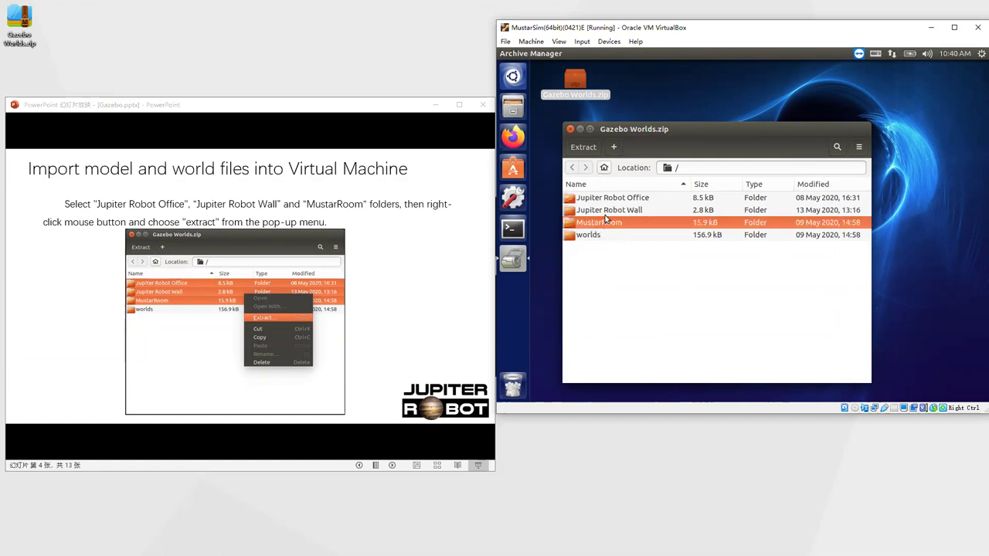
pyautogui.keyDown('shift'); pyautogui.click(606, 202); pyautogui.keyUp('shift')
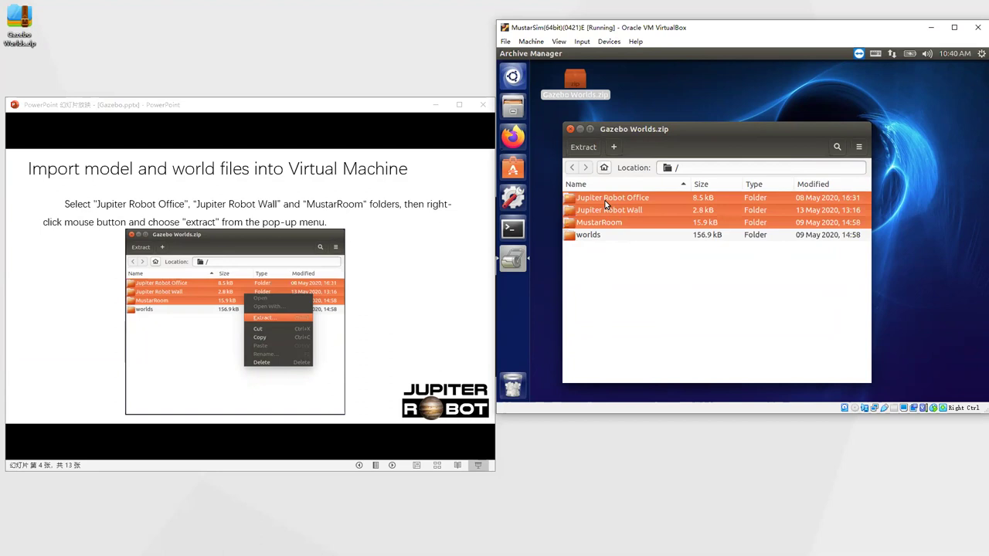
pyautogui.rightClick(748, 210)
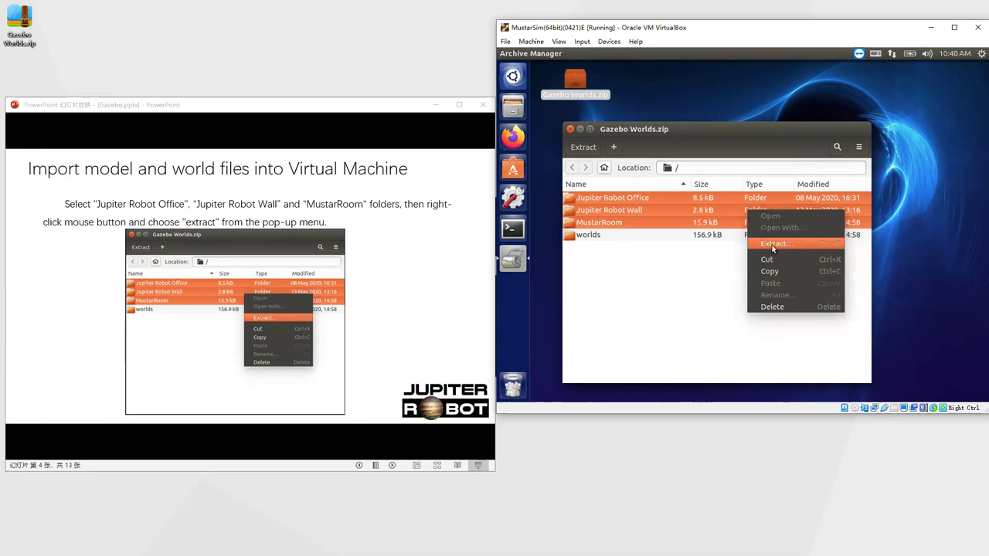
pyautogui.click(825, 245)
pyautogui.moveTo(754, 122); pyautogui.dragTo(765, 103)
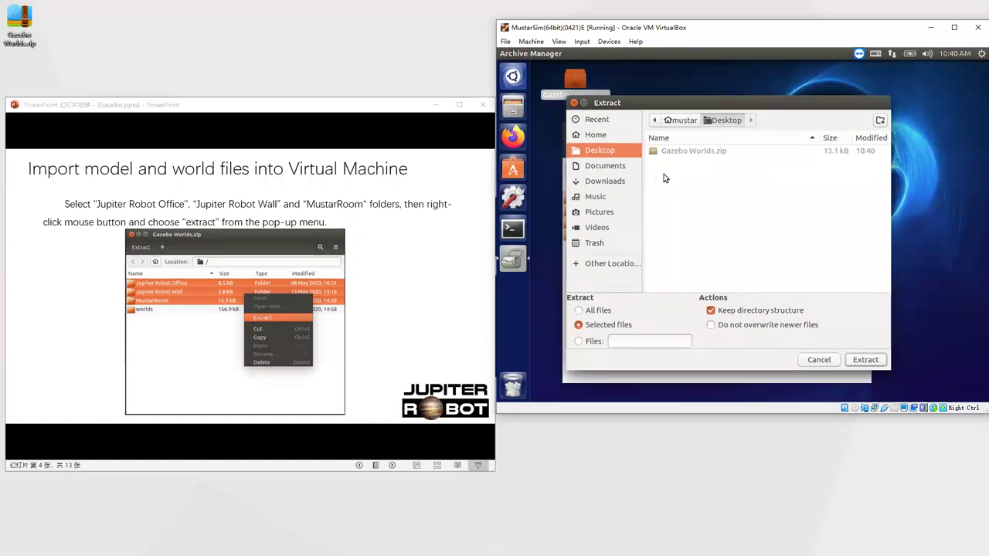
# Extract the three selected folders into the home folder's .gazebo/models directory.
pyautogui.click(599, 137)
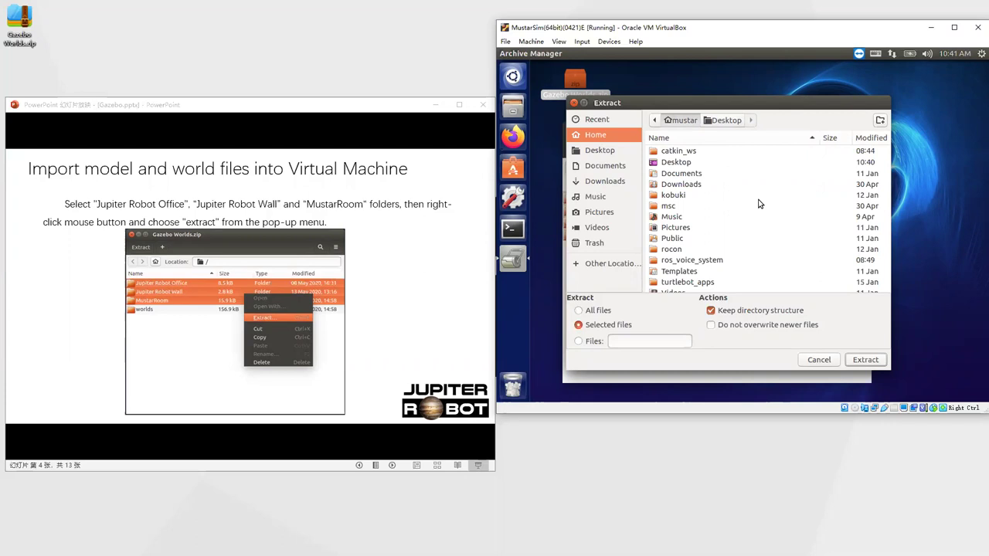
pyautogui.scroll(3, 757, 208)
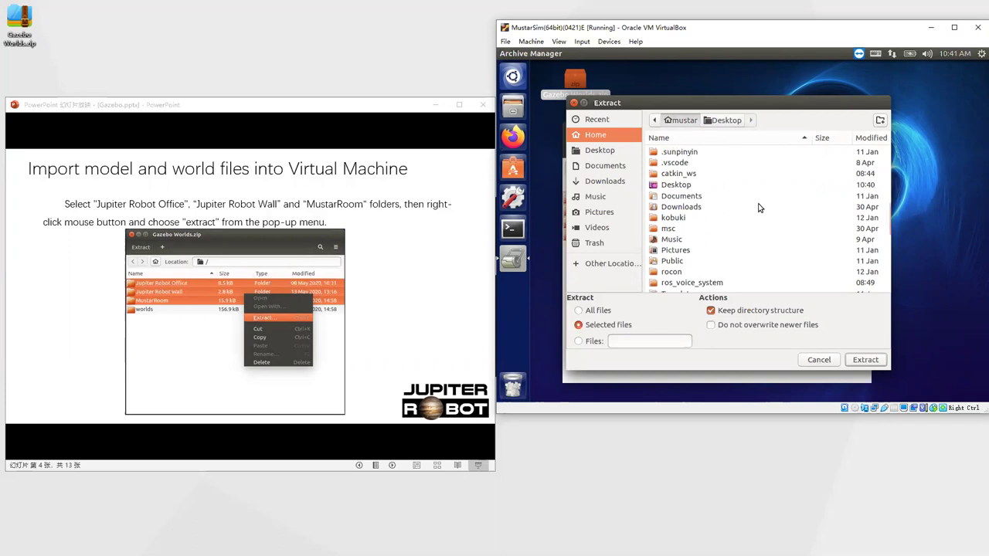
pyautogui.scroll(3, 757, 207)
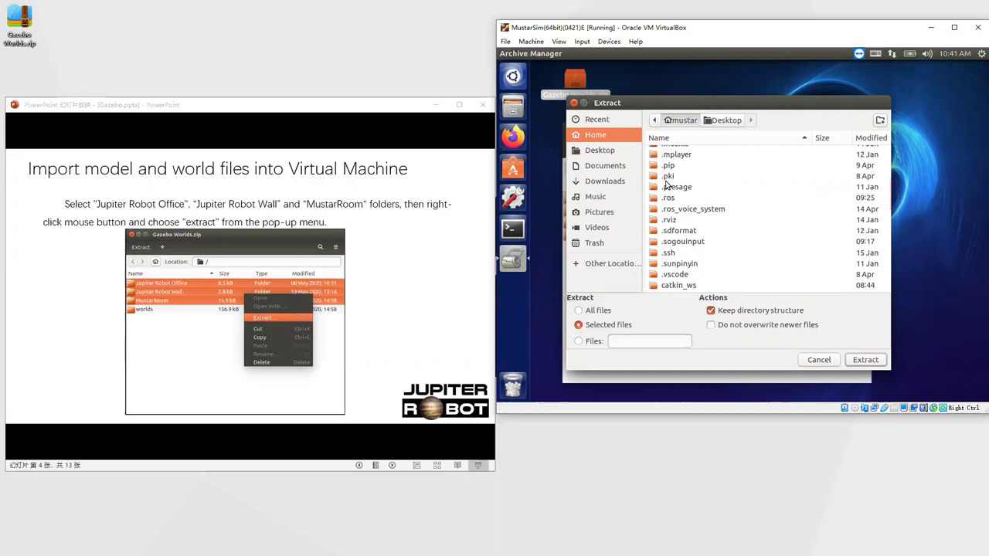
pyautogui.scroll(5, 689, 197)
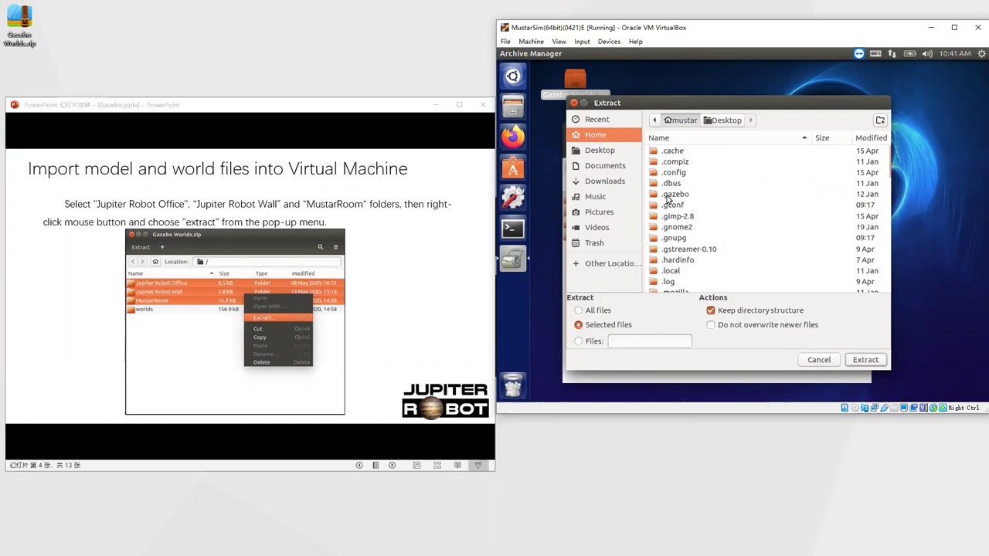
pyautogui.doubleClick(669, 194)
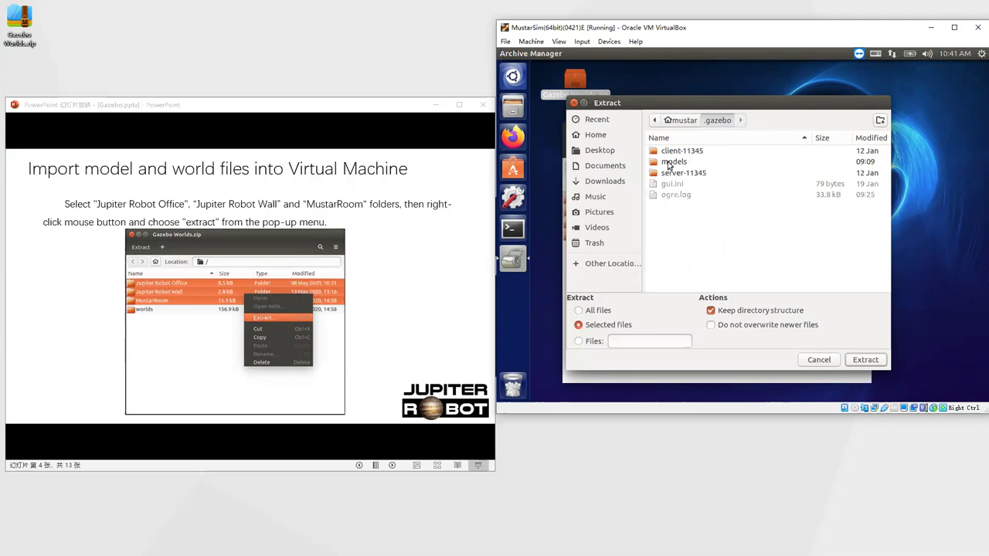
pyautogui.doubleClick(670, 163)
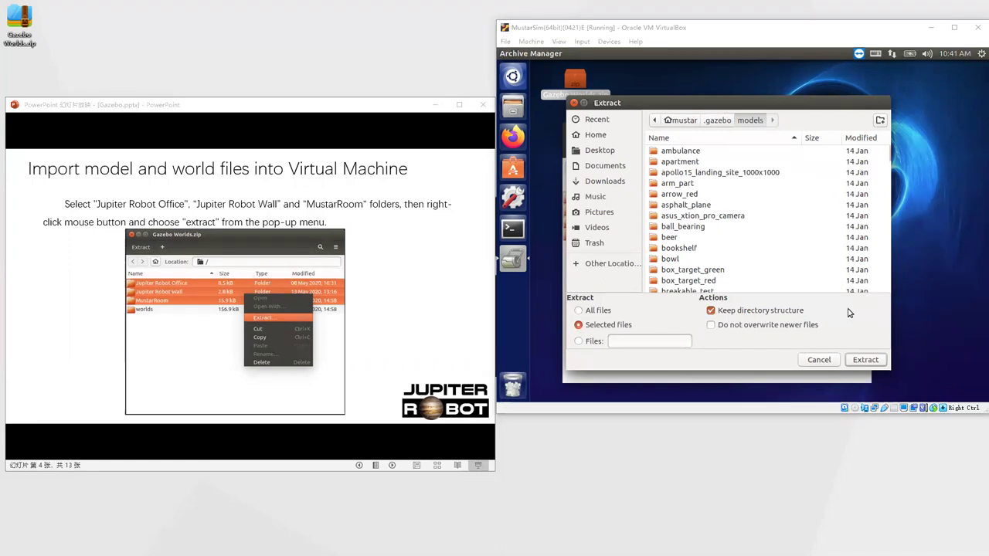
pyautogui.click(865, 361)
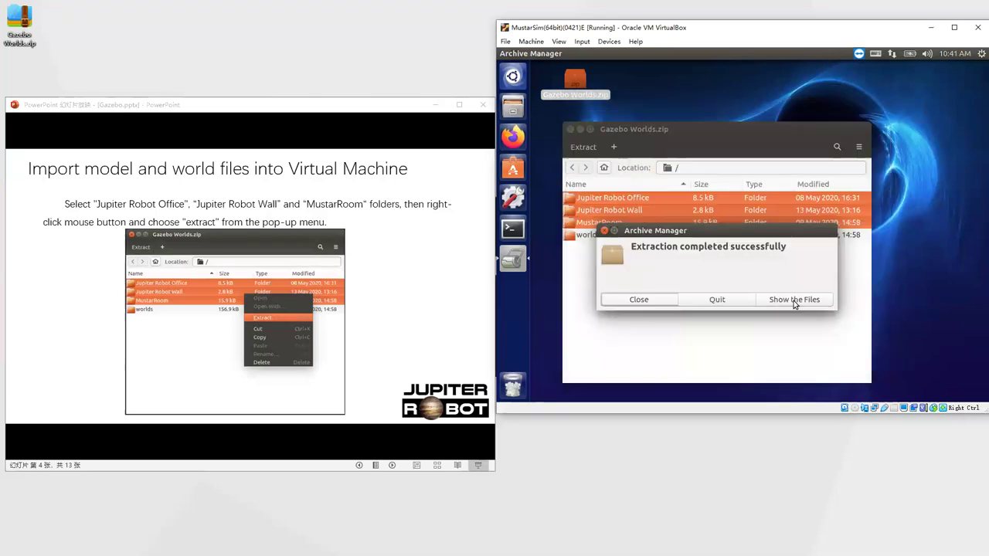
# Open .gazebo/models in Files and locate the extracted MustarRoom folder by typing 'mu'.
pyautogui.click(794, 300)
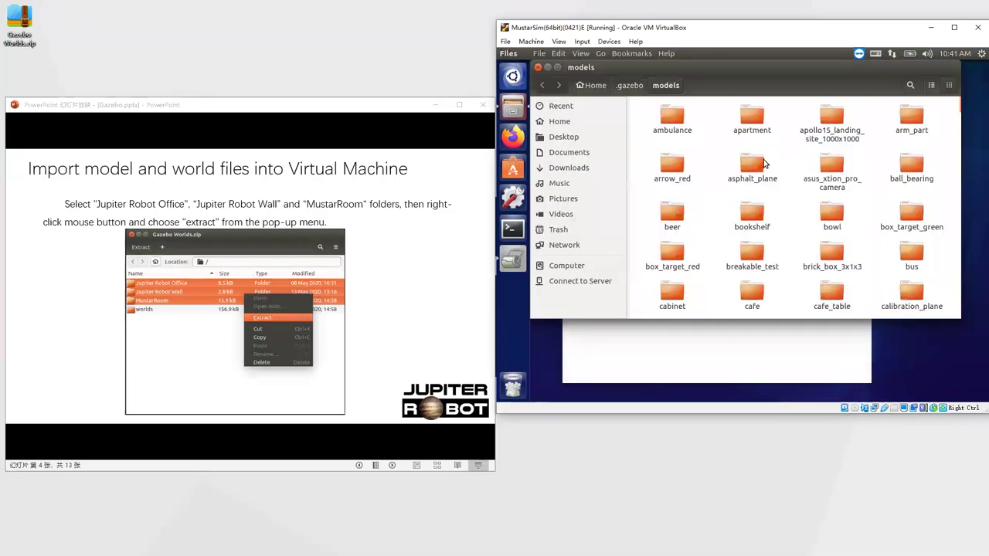
pyautogui.scroll(-5, 764, 163)
pyautogui.scroll(-10, 764, 167)
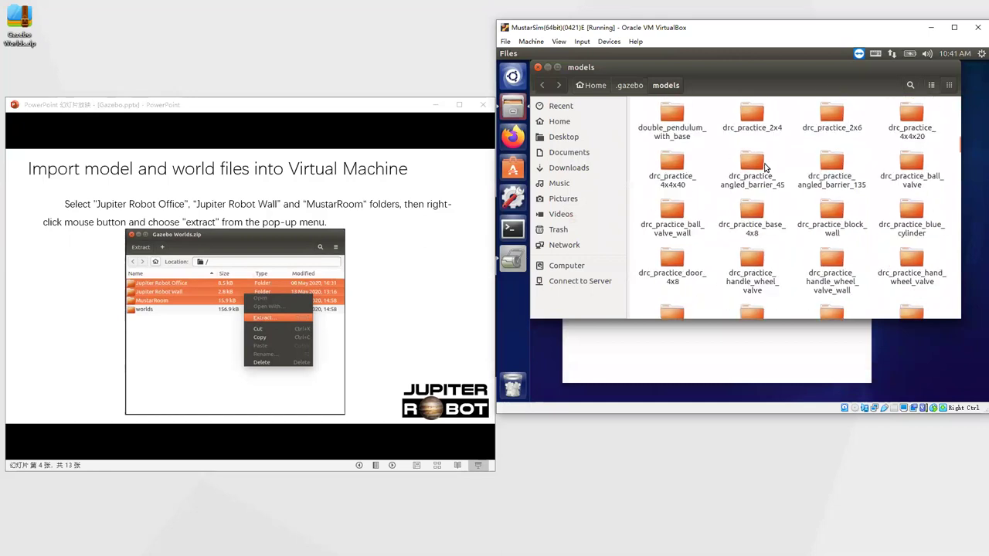
pyautogui.scroll(-10, 765, 167)
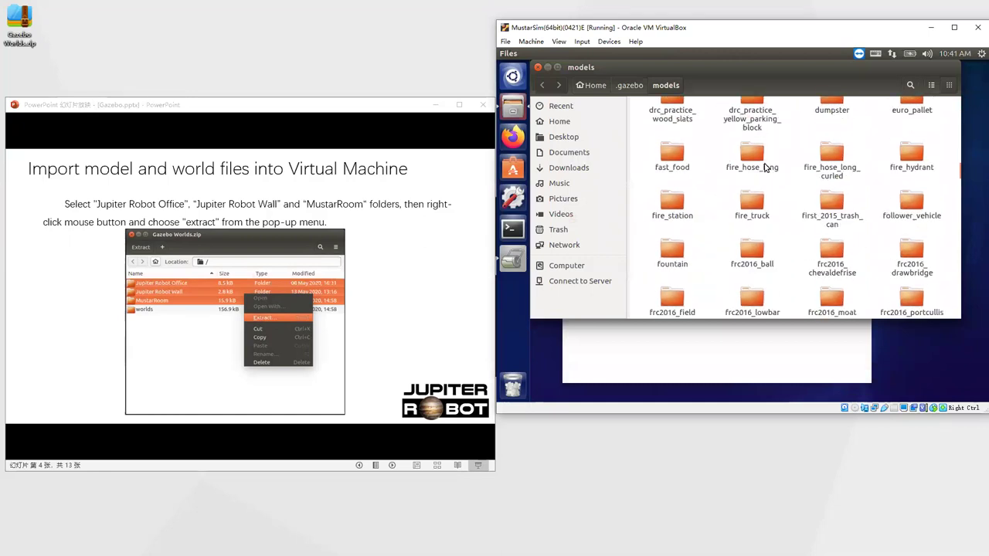
pyautogui.scroll(-5, 765, 168)
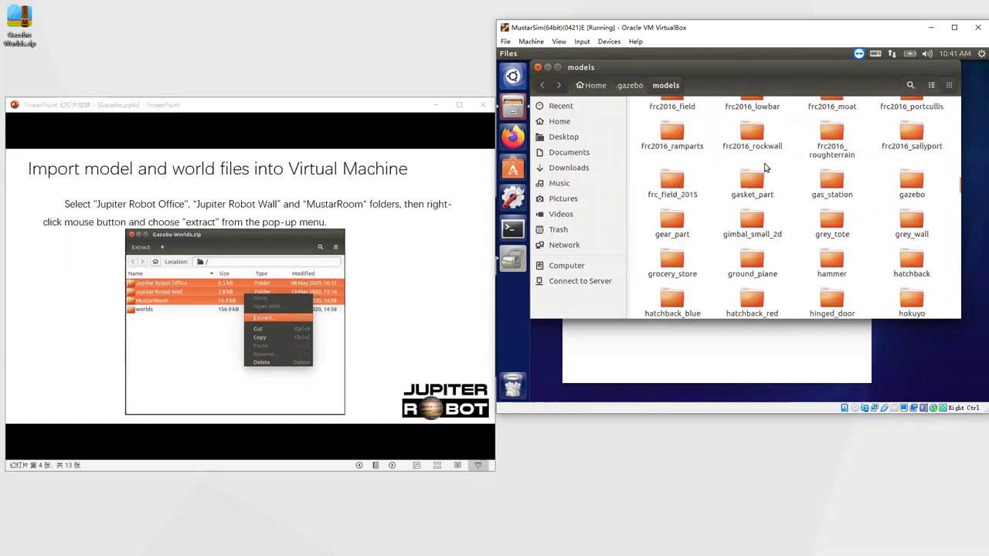
pyautogui.write('m')
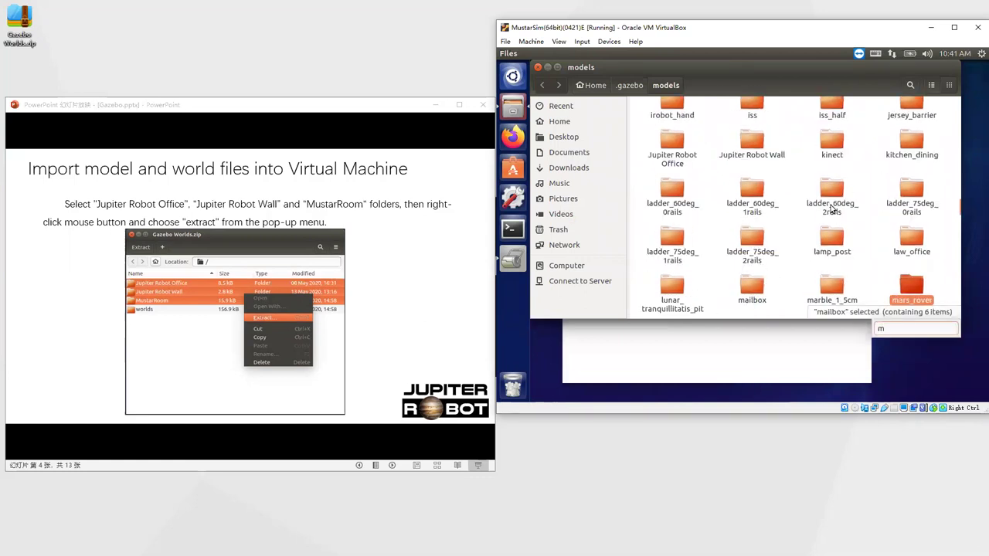
pyautogui.press('Down')
pyautogui.press('Down')
pyautogui.press('Down')
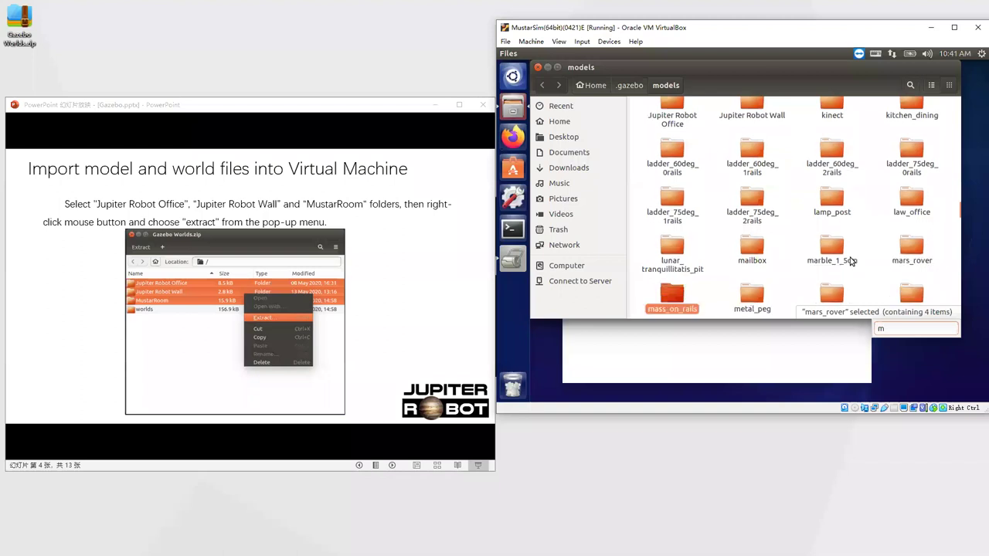
pyautogui.press('Down')
pyautogui.write('u')
pyautogui.press('Down')
pyautogui.press('Up')
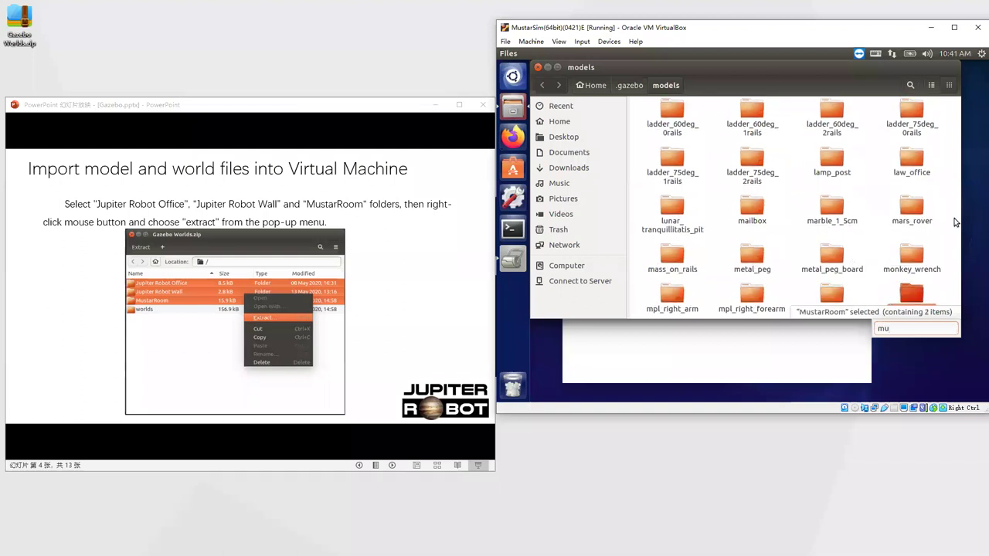
pyautogui.click(952, 222)
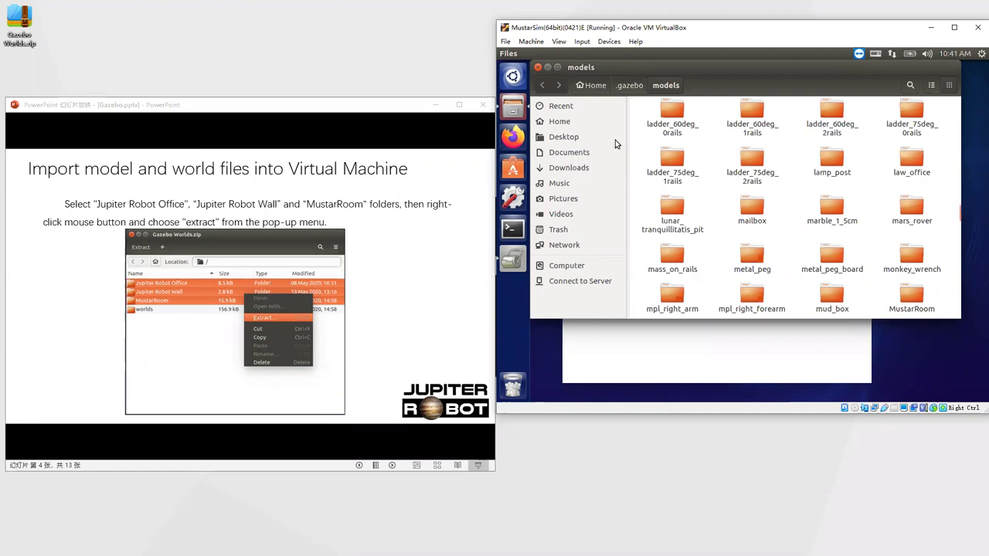
# Close the models folder window and clear the archive selection.
pyautogui.click(539, 68)
pyautogui.moveTo(695, 197); pyautogui.dragTo(724, 203)
pyautogui.click(646, 298)
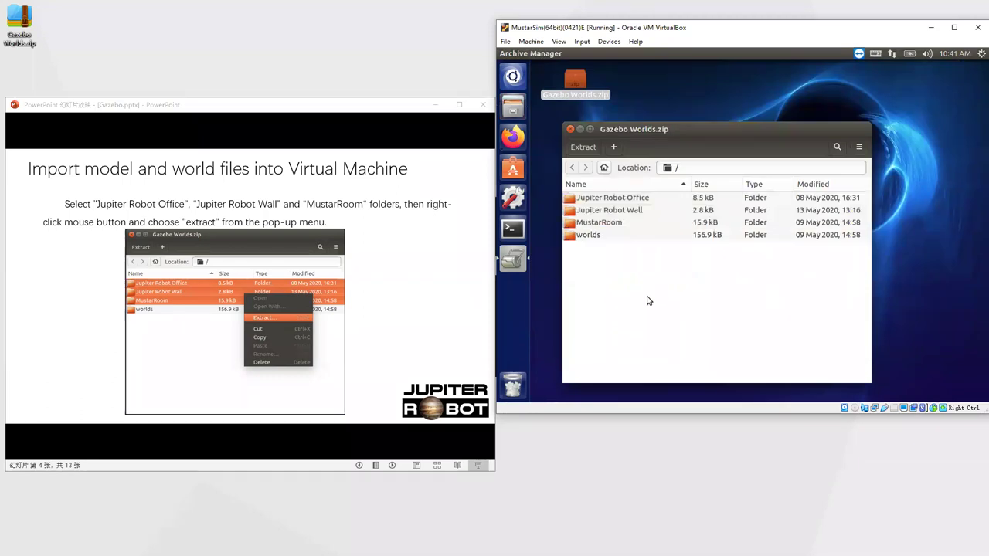
# Extract the worlds folder into the home folder and view it in Files.
pyautogui.click(617, 236)
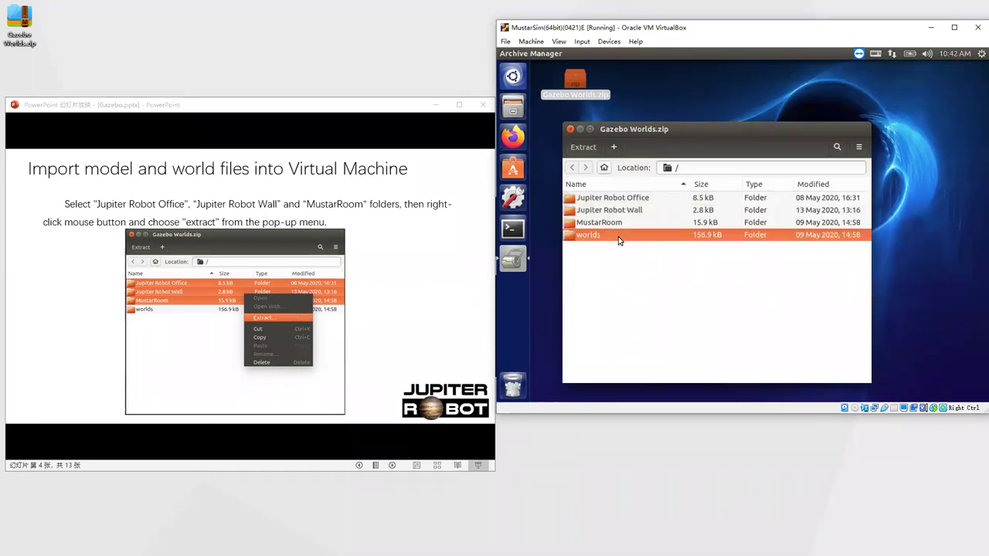
pyautogui.rightClick(658, 240)
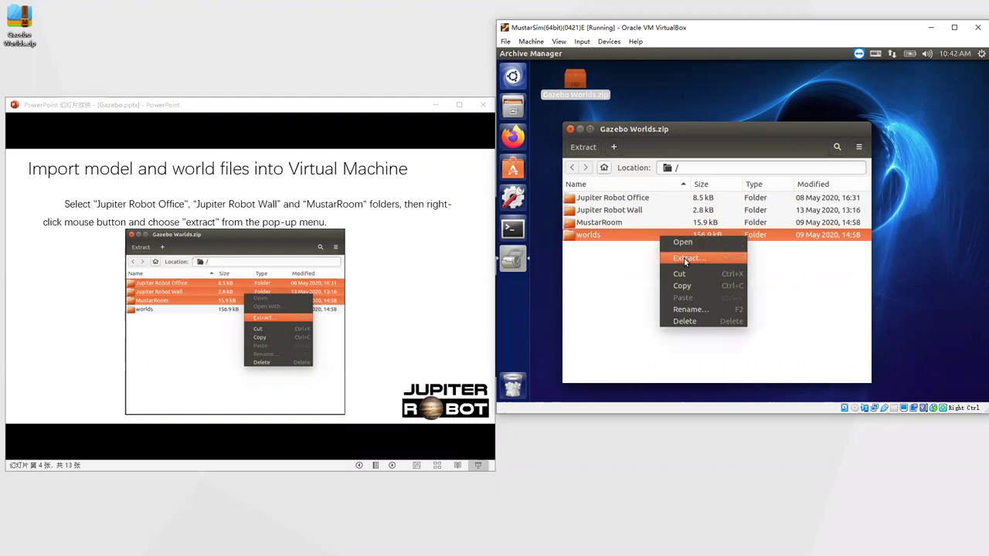
pyautogui.click(684, 259)
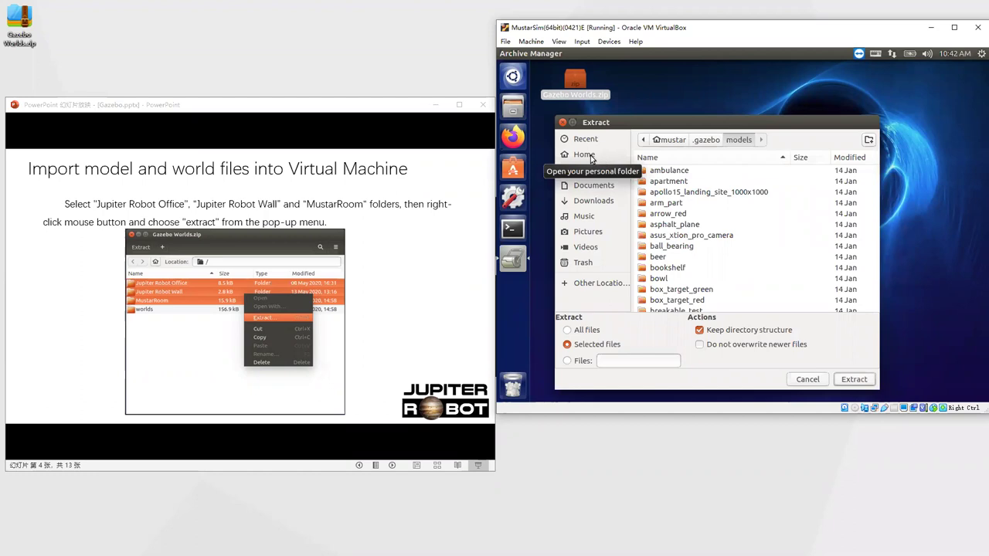
pyautogui.click(584, 155)
pyautogui.click(595, 158)
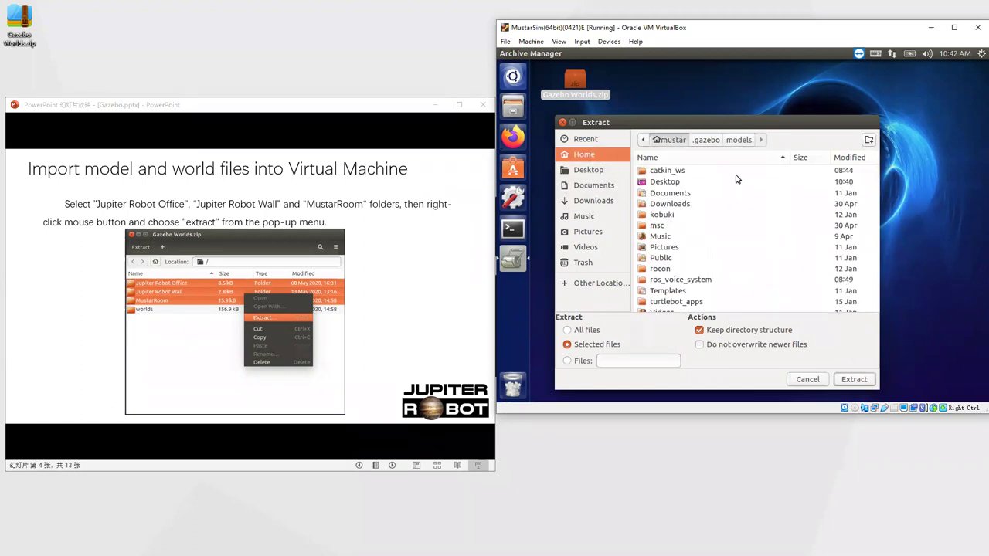
pyautogui.click(858, 382)
pyautogui.click(784, 298)
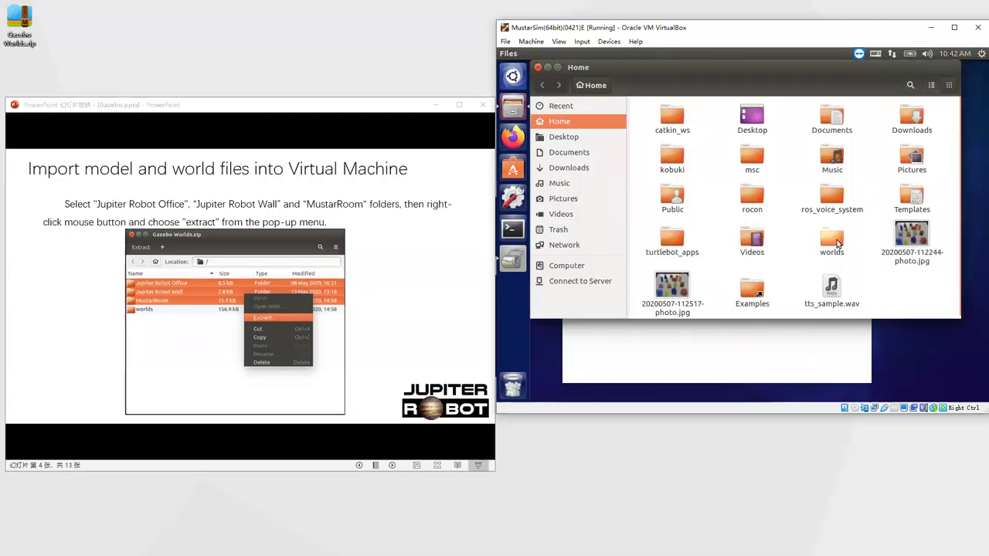
# Confirm the worlds folder holds its two .world files, then close Files and Archive Manager.
pyautogui.doubleClick(832, 241)
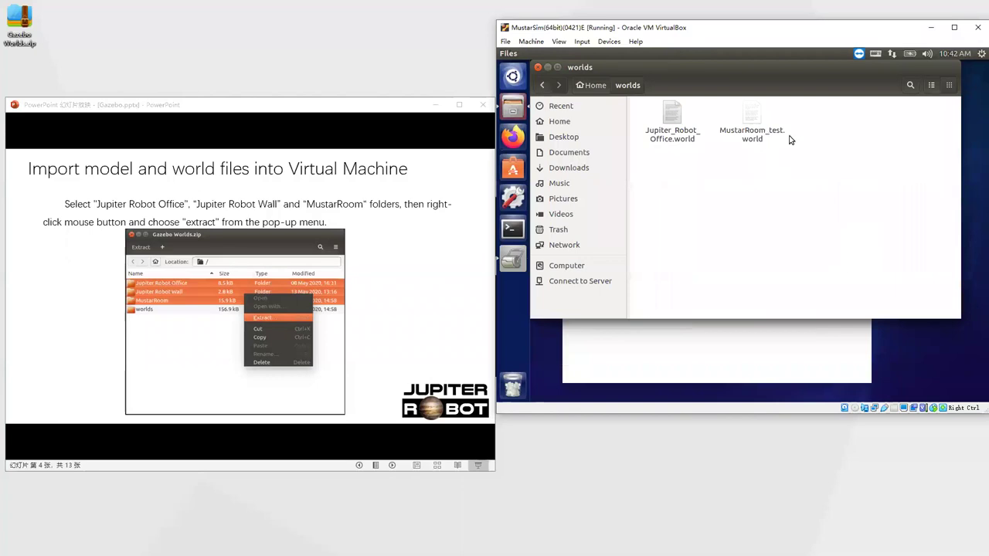
pyautogui.click(538, 68)
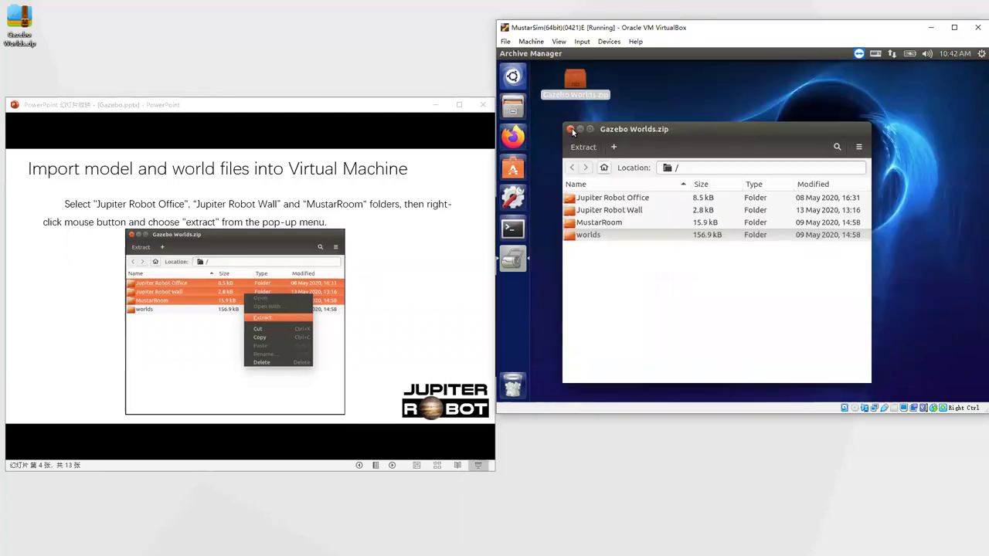
pyautogui.click(571, 129)
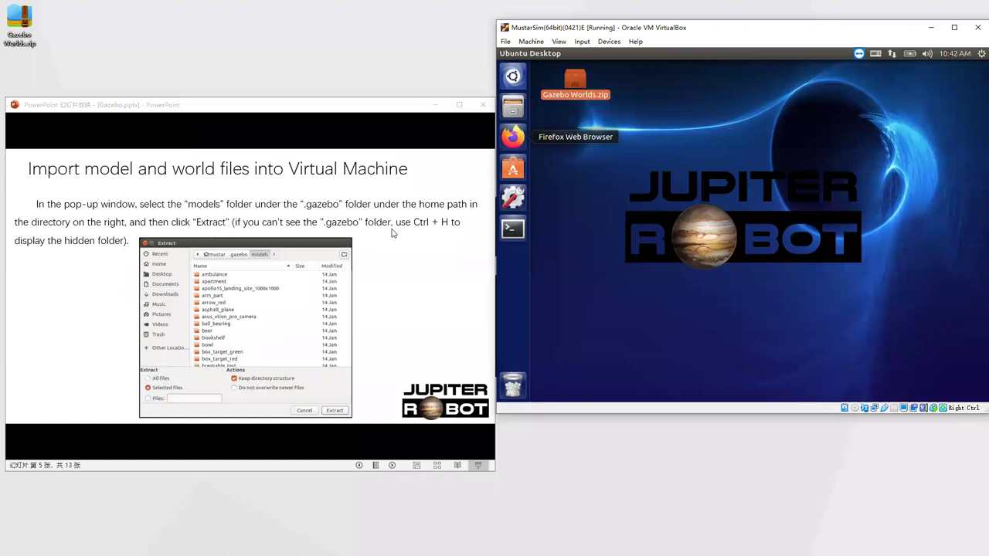
# Advance the maximized slideshow to slide 10, real office versus simulation, then restore and reposition it.
pyautogui.click(378, 229)
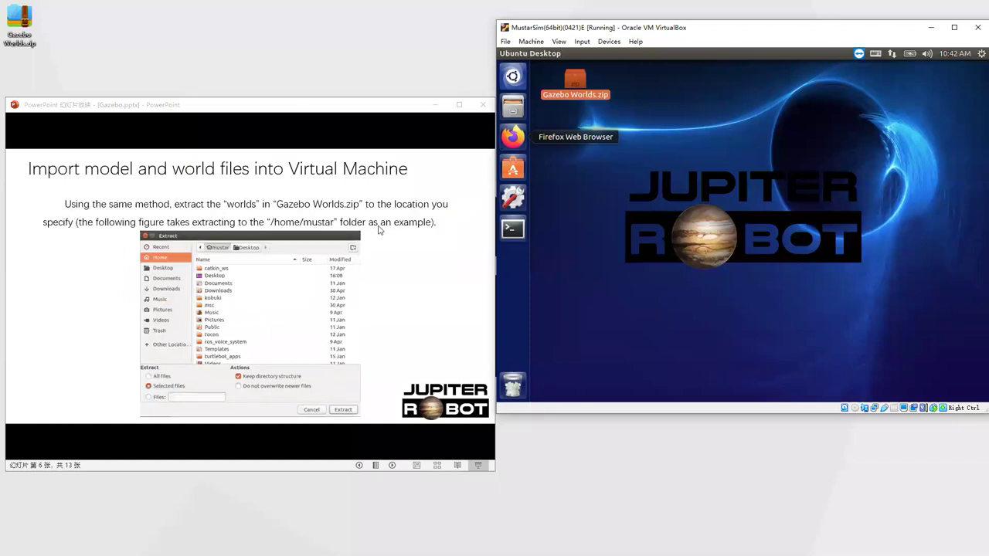
pyautogui.click(378, 229)
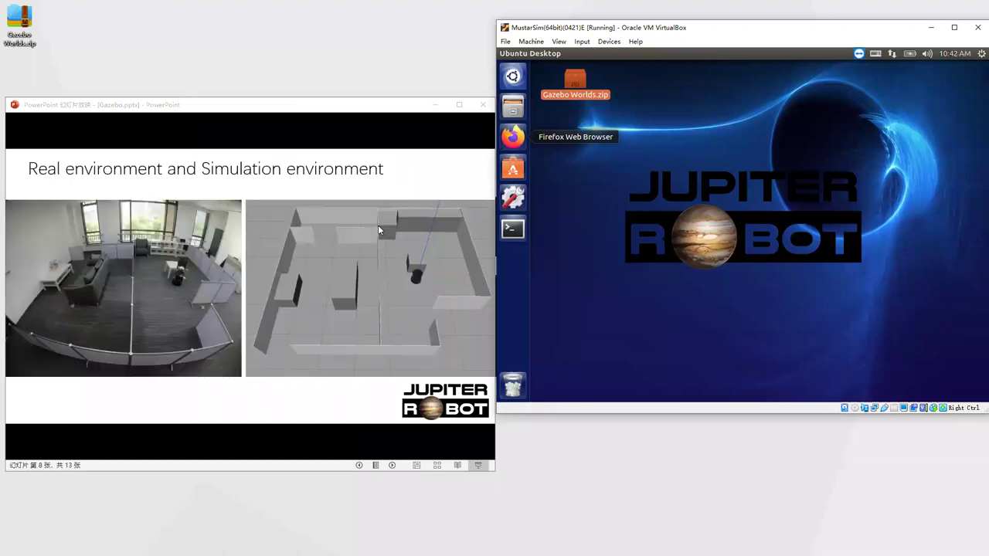
pyautogui.doubleClick(383, 106)
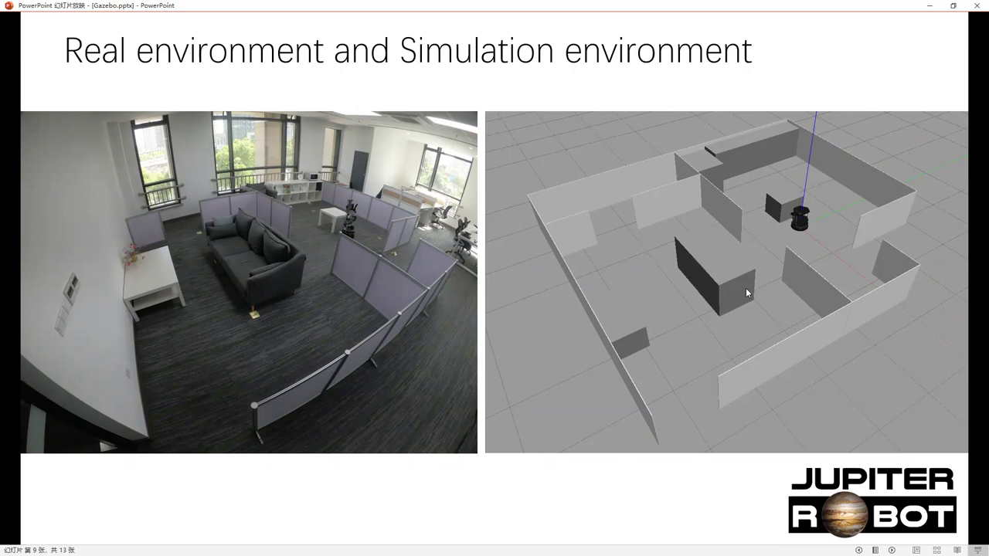
pyautogui.click(932, 135)
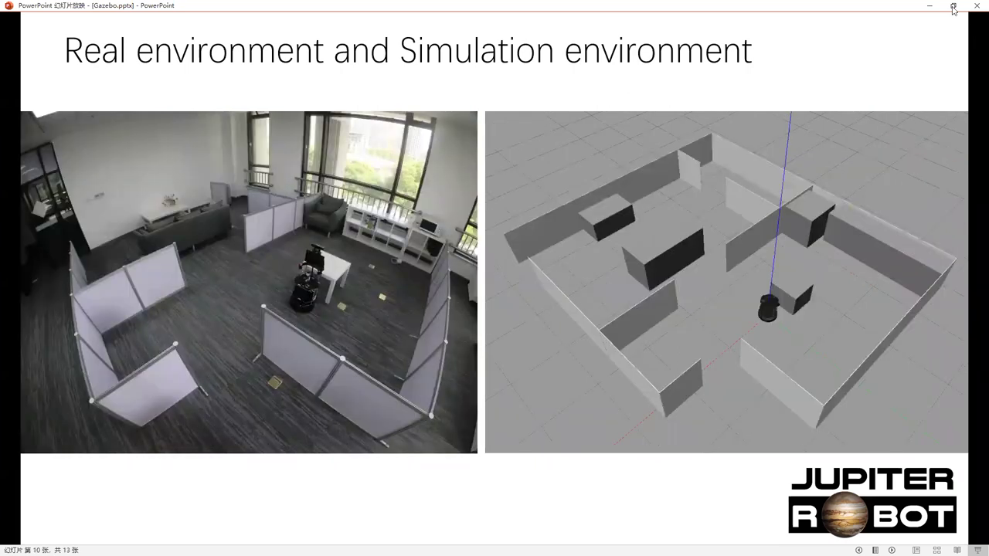
pyautogui.click(953, 6)
pyautogui.moveTo(341, 108); pyautogui.dragTo(338, 73)
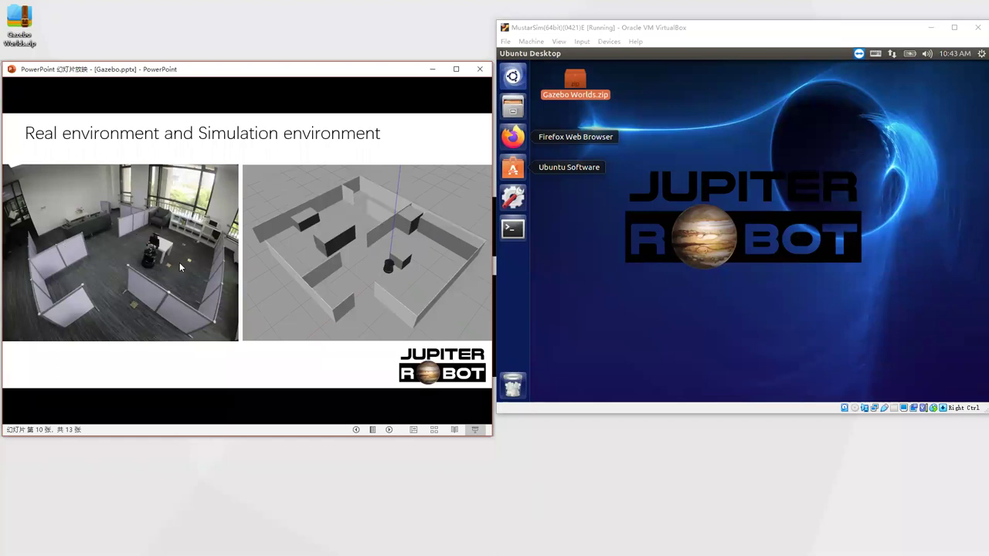
# Advance to the Build launch file slide and open a terminal on the VM desktop.
pyautogui.click(329, 257)
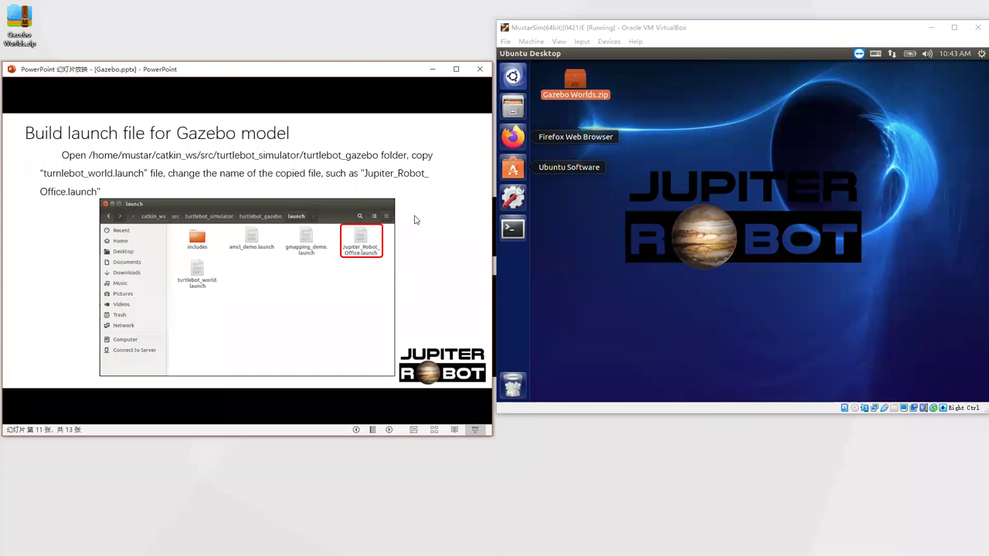
pyautogui.click(681, 97)
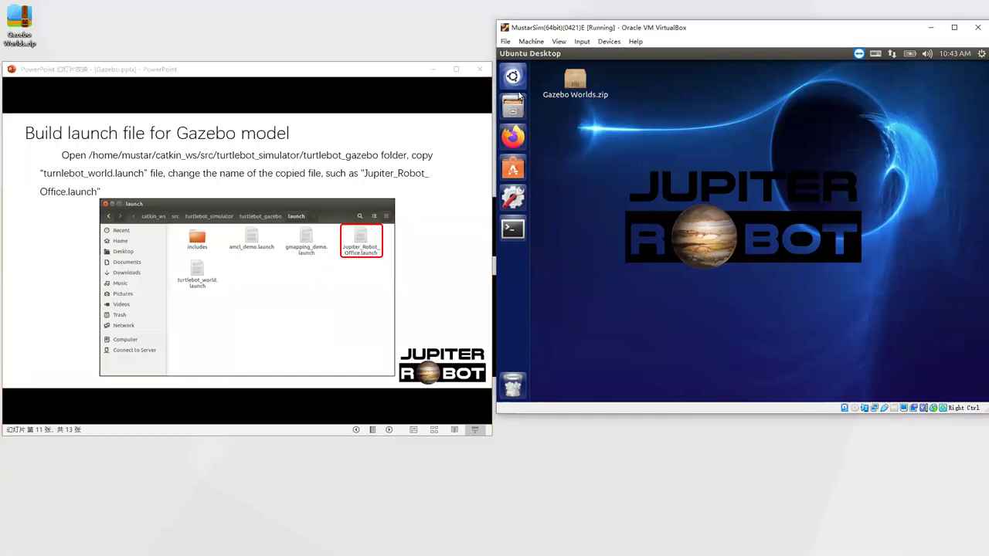
pyautogui.click(516, 240)
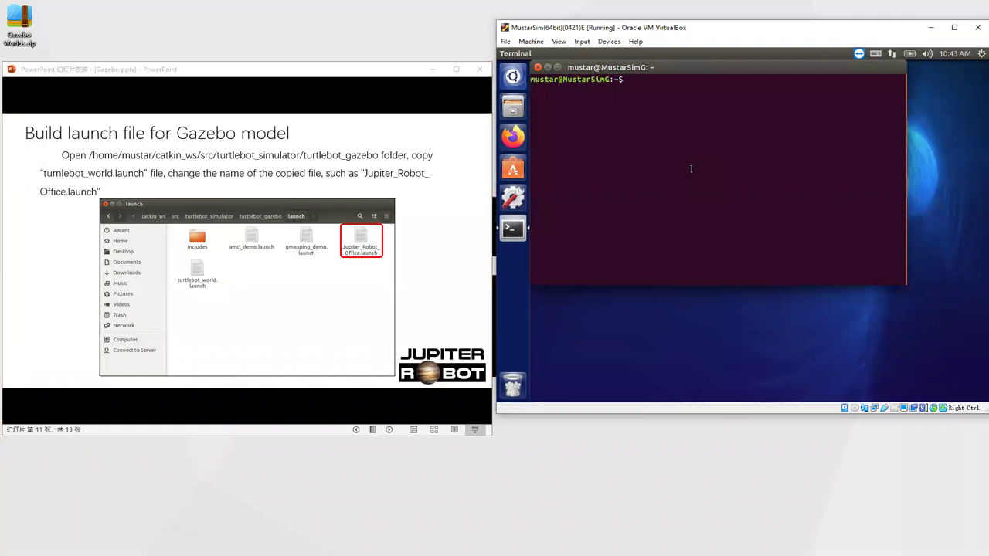
# Run roslaunch turtlebot_gazebo turtlebot_world.launch.
pyautogui.write('roslaunch tutr')
pyautogui.write('l')
pyautogui.press('BackSpace')
pyautogui.press('BackSpace')
pyautogui.press('BackSpace')
pyautogui.write('rtlebot_gazebo tu')
pyautogui.press('Tab')
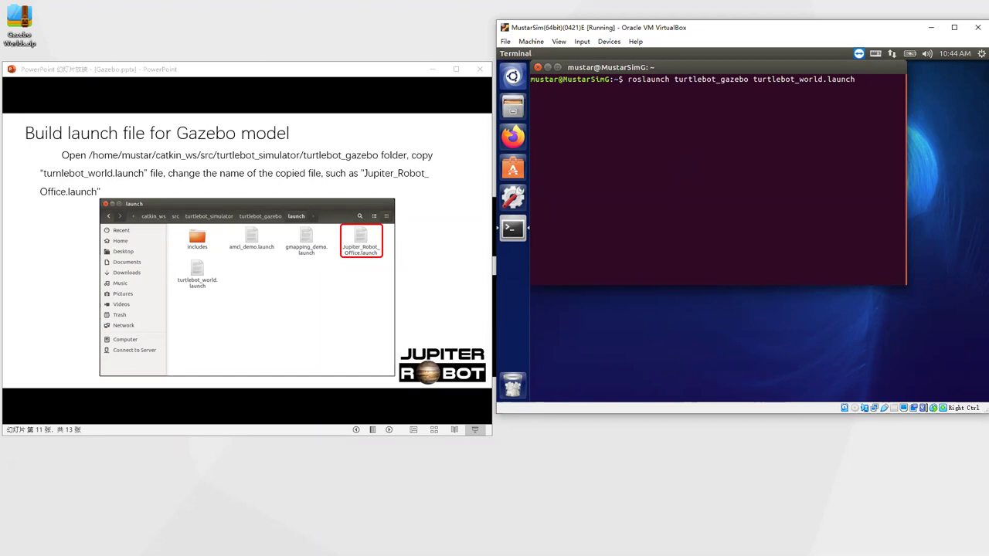
pyautogui.press('Return')
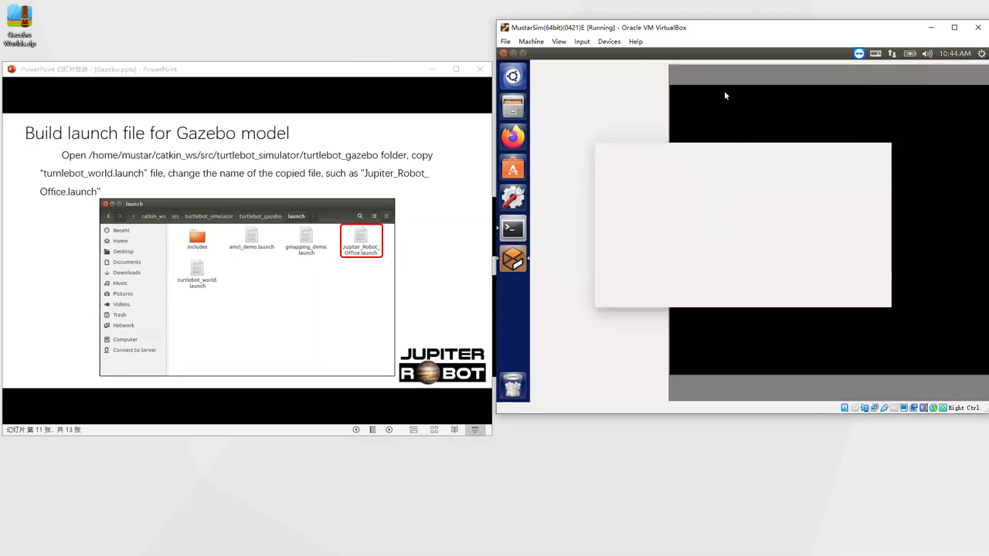
# Zoom and orbit the default TurtleBot world in Gazebo, then stop roslaunch with Ctrl+C.
pyautogui.moveTo(767, 30); pyautogui.dragTo(725, 30)
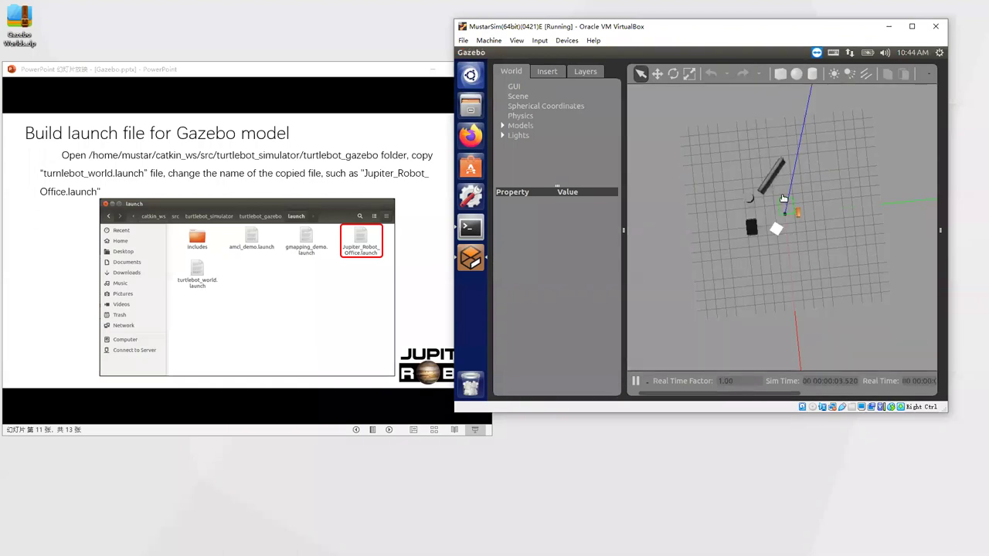
pyautogui.scroll(5, 784, 230)
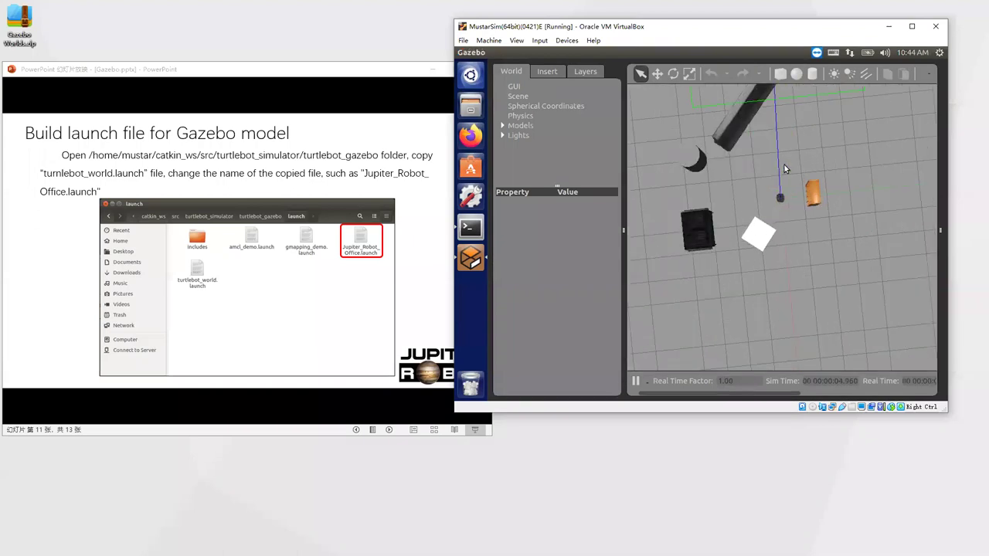
pyautogui.moveTo(786, 141); pyautogui.dragTo(482, 240, button='middle')
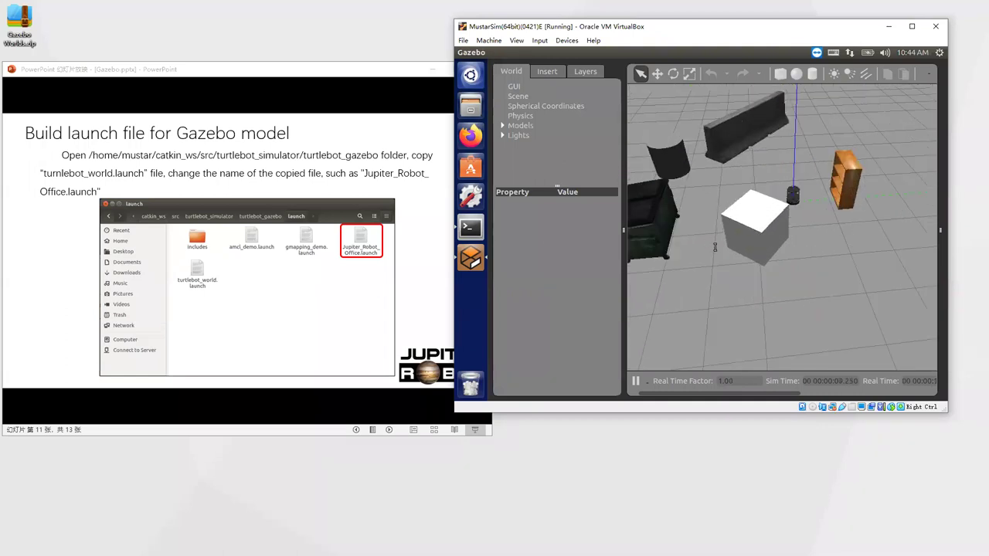
pyautogui.scroll(-3, 714, 247)
pyautogui.hotkey('alt', 'Tab')
pyautogui.hotkey('ctrl', 'c')
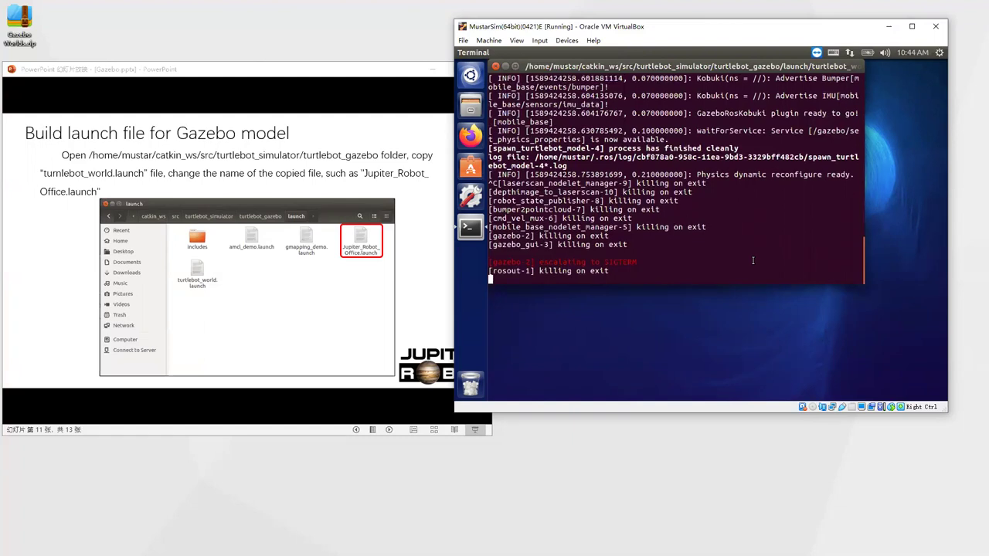
# Rerun the previous roslaunch with world_file:=/home/mustar/worlds/Jupiter_Robot_Office.world appended.
pyautogui.press('Return')
pyautogui.press('Up')
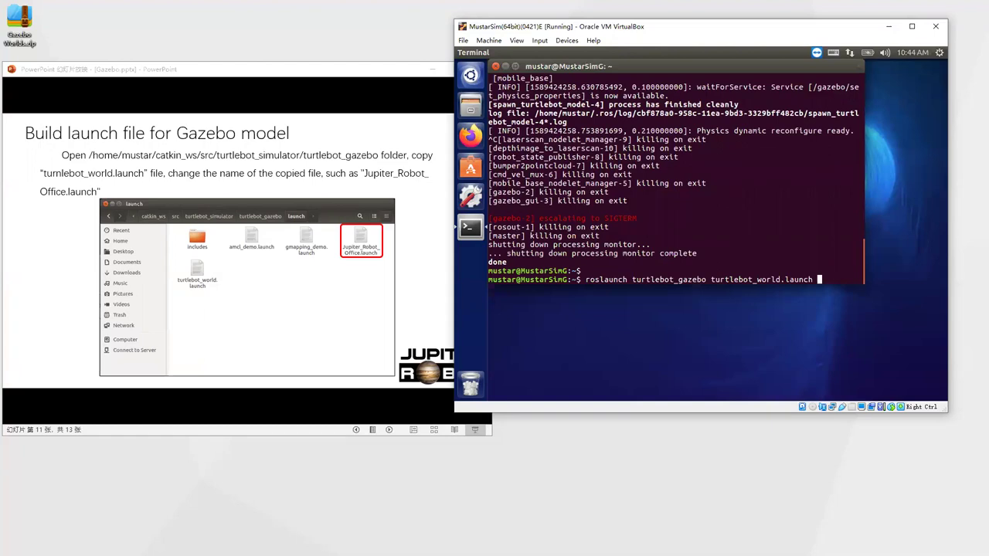
pyautogui.write('e')
pyautogui.press('BackSpace')
pyautogui.write('world_file')
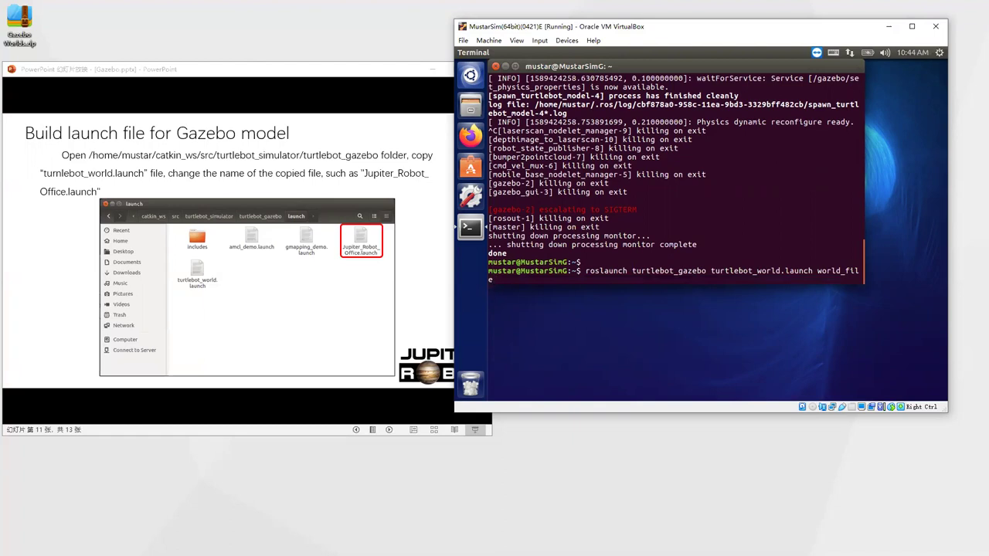
pyautogui.write(':=/home/mustar/worlds/Ju')
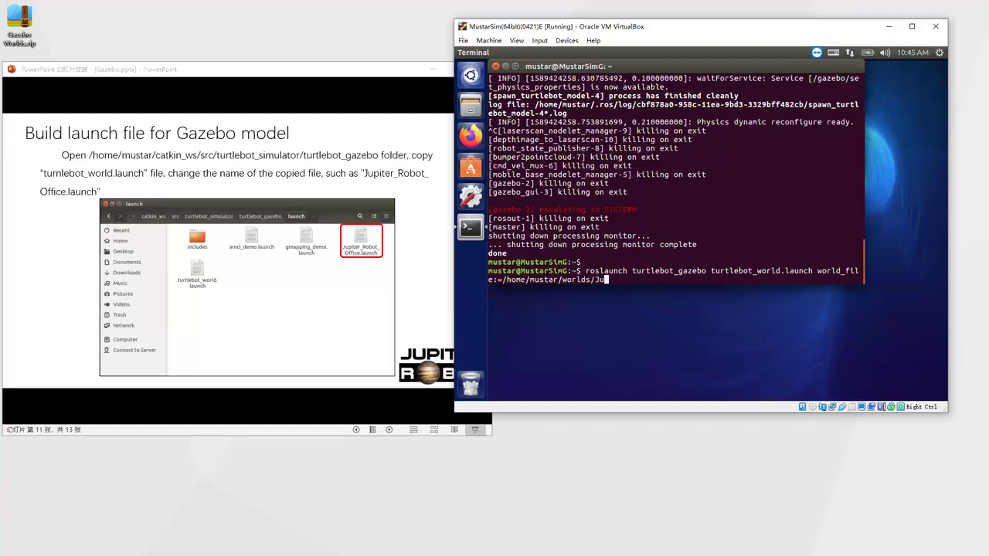
pyautogui.write('piter_Robot_E')
pyautogui.press('BackSpace')
pyautogui.write('Office.world')
pyautogui.press('Return')
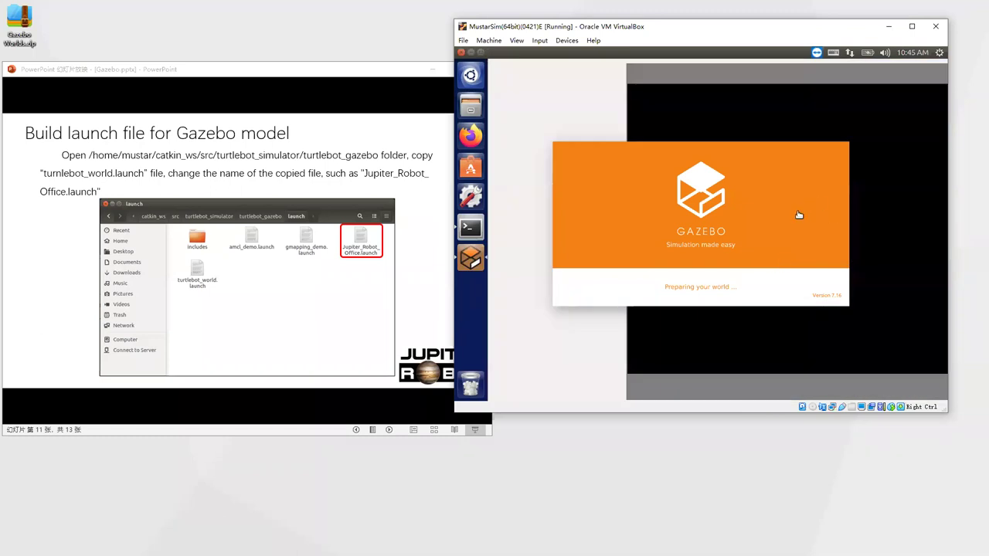
# Zoom in to confirm the walled office world and its models loaded, then stop the launch with Ctrl+C.
pyautogui.scroll(5, 797, 214)
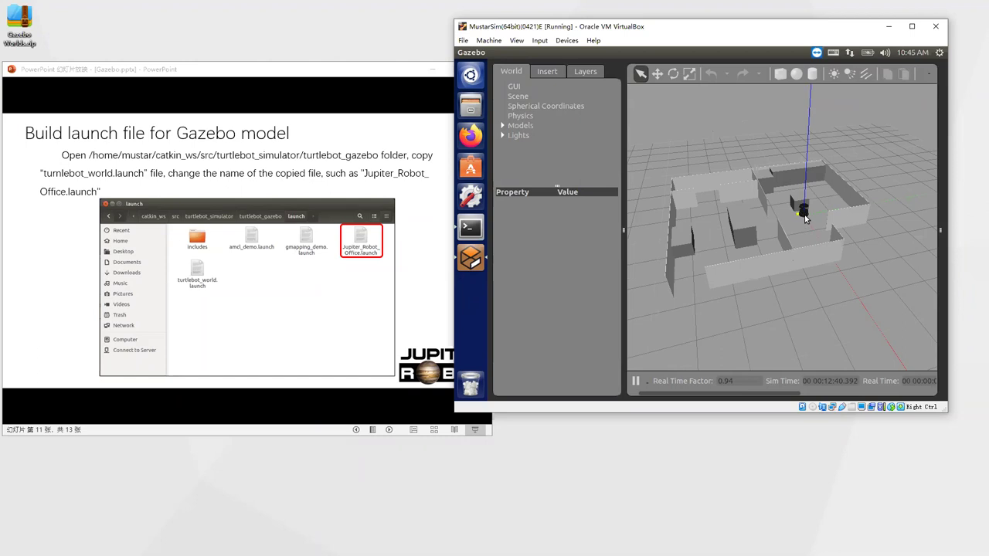
pyautogui.click(803, 218)
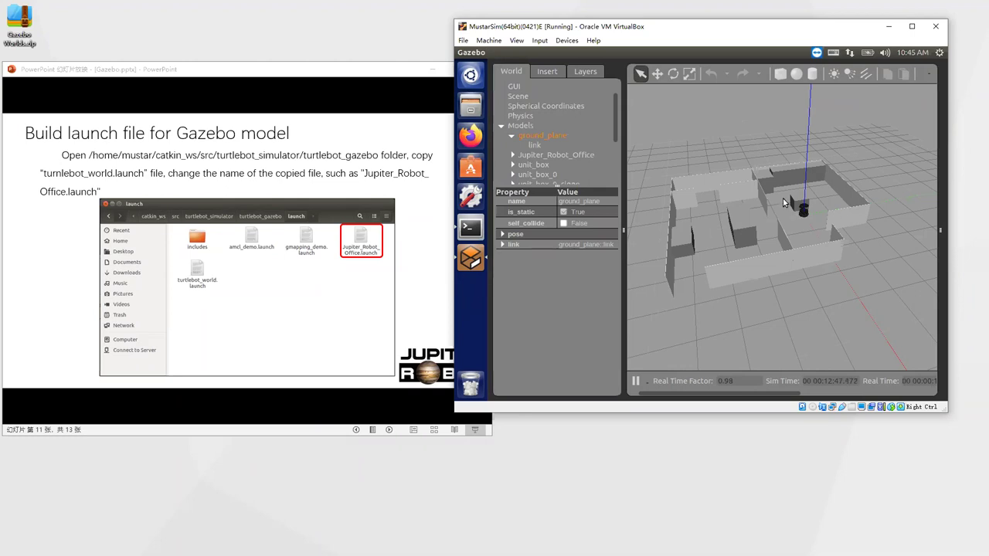
pyautogui.click(467, 229)
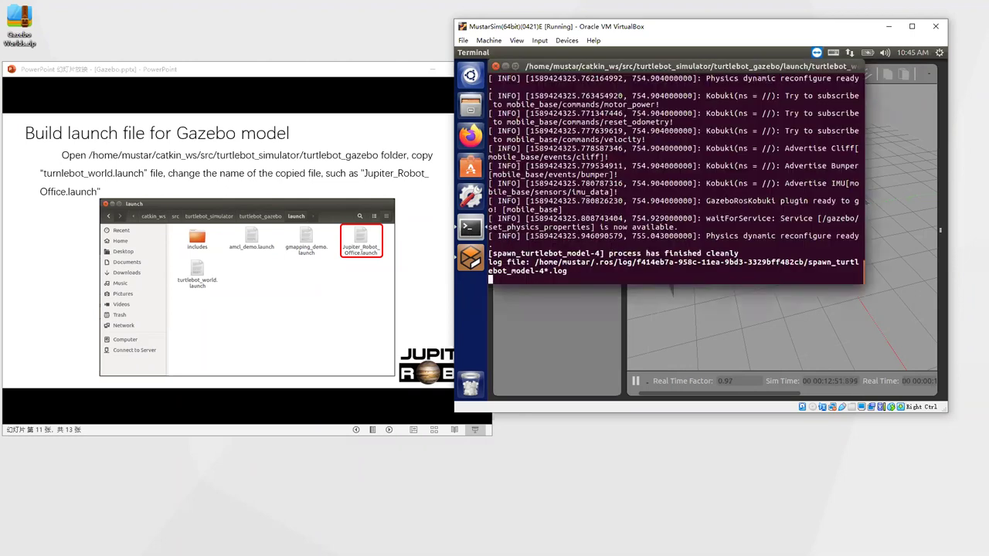
pyautogui.hotkey('ctrl', 'c')
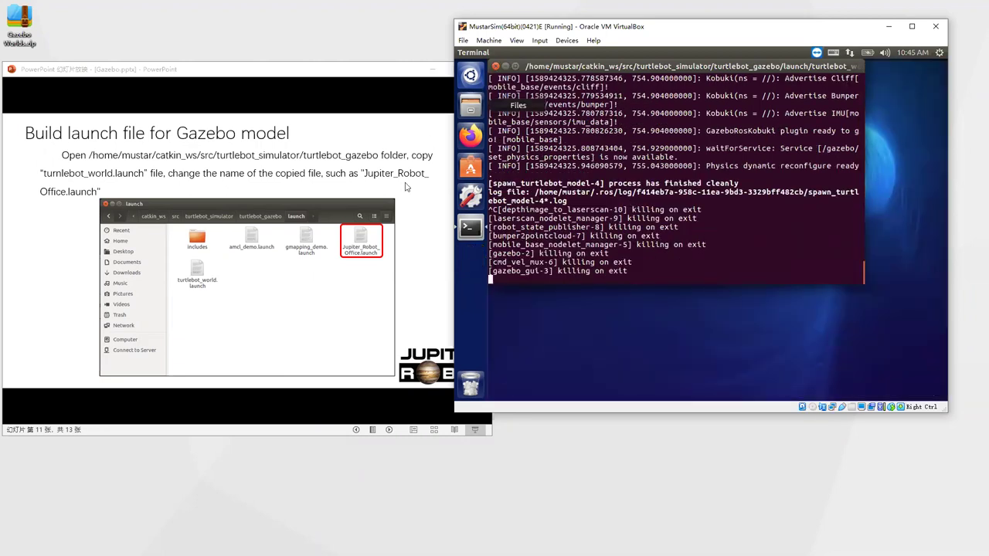
# Browse in Files to catkin_ws/src/turtlebot_simulator/turtlebot_gazebo/launch.
pyautogui.click(470, 105)
pyautogui.moveTo(680, 152); pyautogui.dragTo(652, 114)
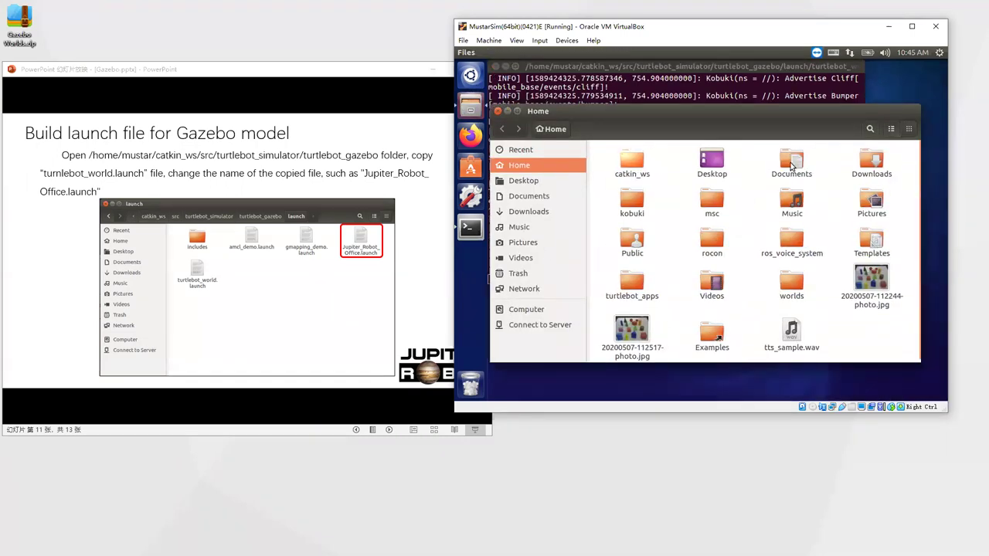
pyautogui.doubleClick(631, 162)
pyautogui.doubleClick(871, 162)
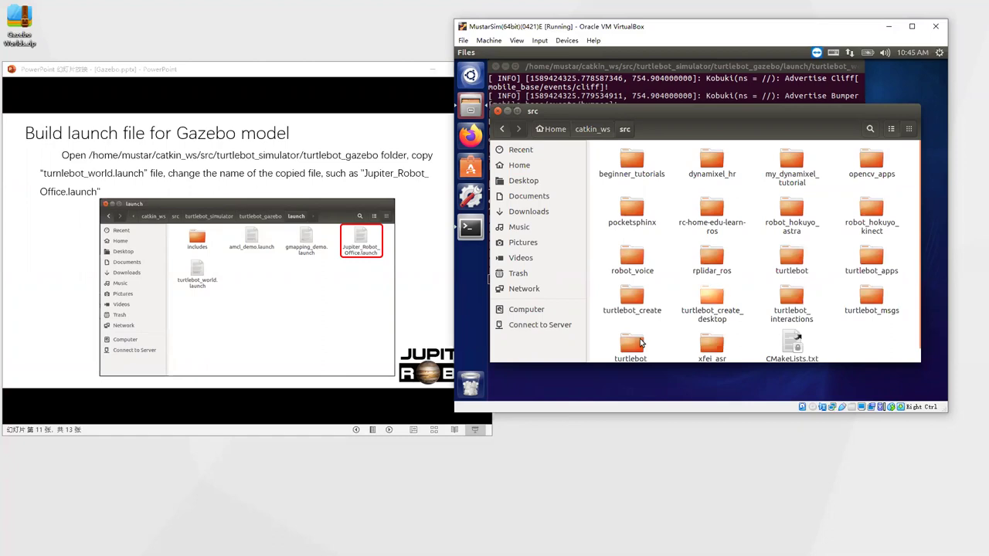
pyautogui.scroll(-1, 638, 343)
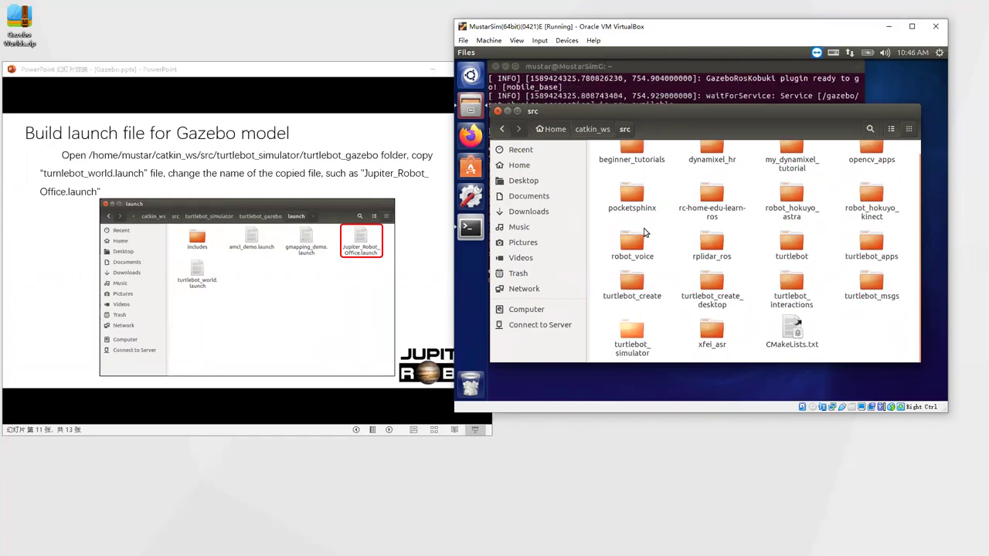
pyautogui.doubleClick(638, 339)
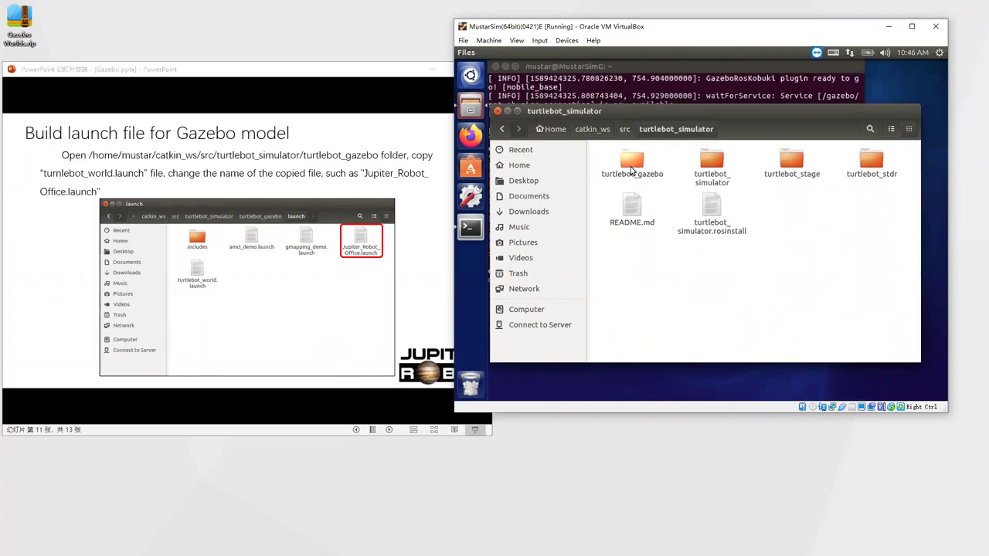
pyautogui.doubleClick(632, 166)
pyautogui.doubleClick(712, 165)
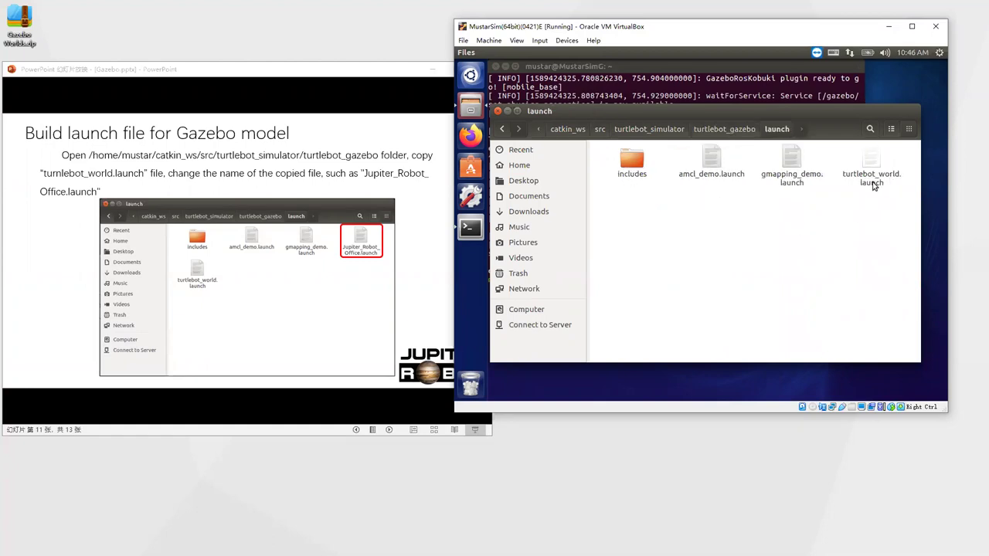
# Duplicate turtlebot_world.launch and rename the copy Jupiter_Robot.launch.
pyautogui.click(871, 186)
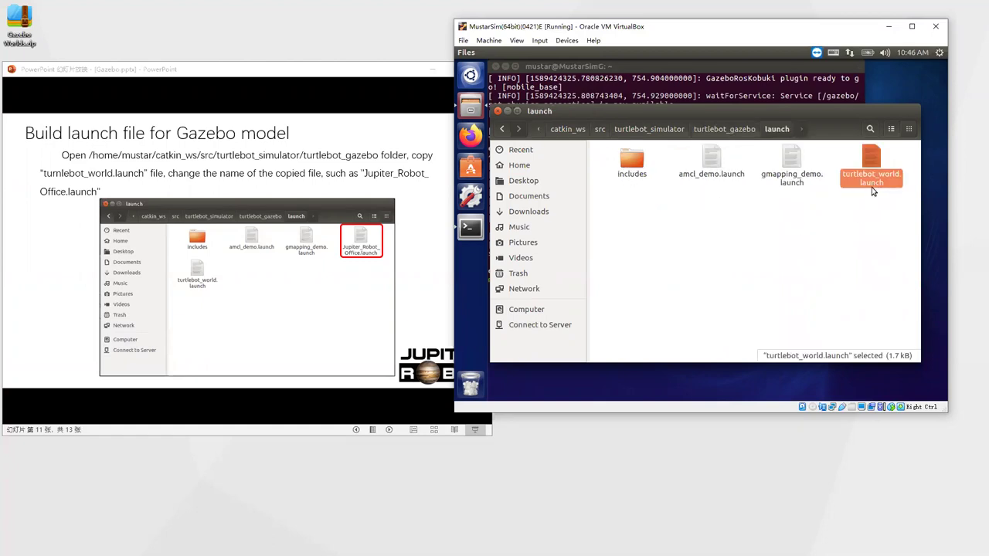
pyautogui.click(752, 287)
pyautogui.hotkey('ctrl', 'v')
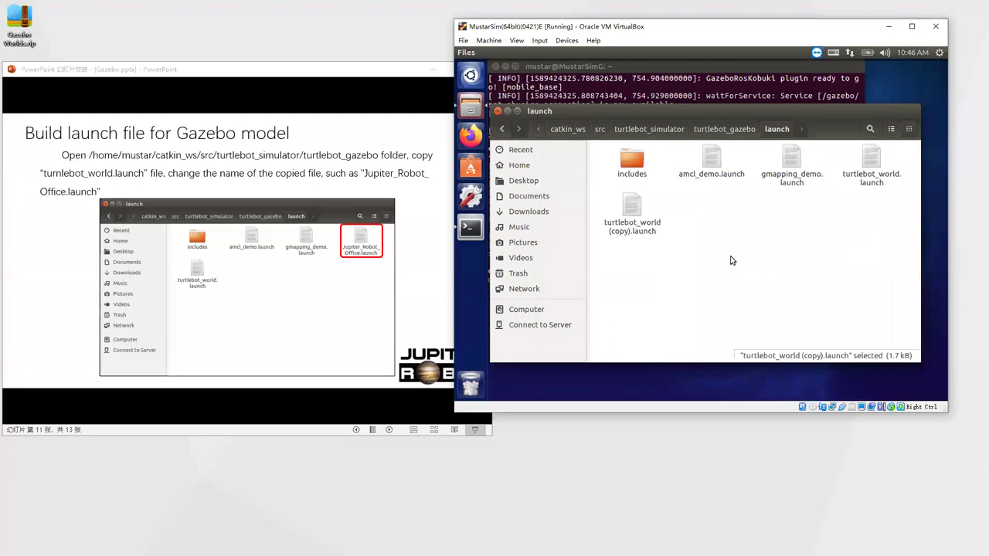
pyautogui.rightClick(620, 224)
pyautogui.moveTo(638, 244)
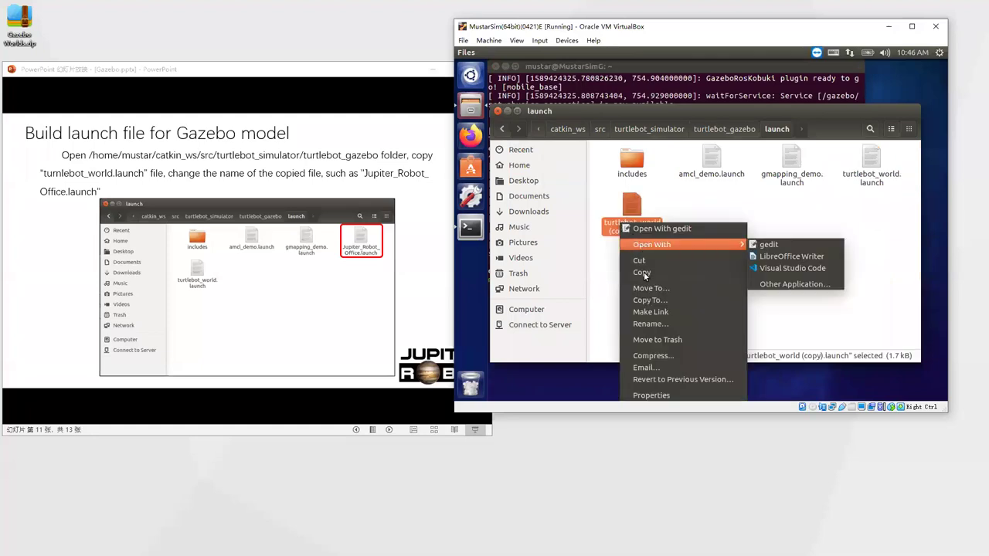
pyautogui.click(705, 323)
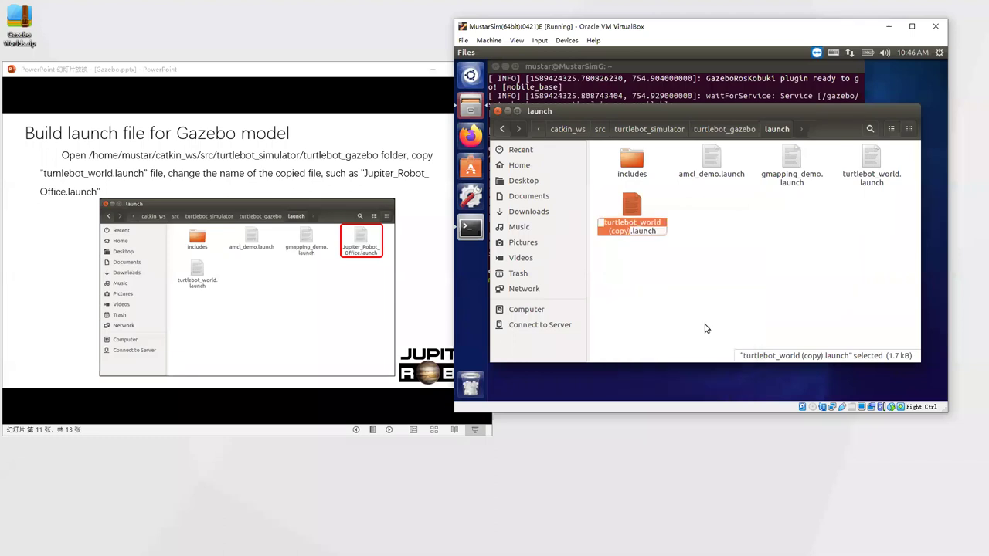
pyautogui.write('Jupiter')
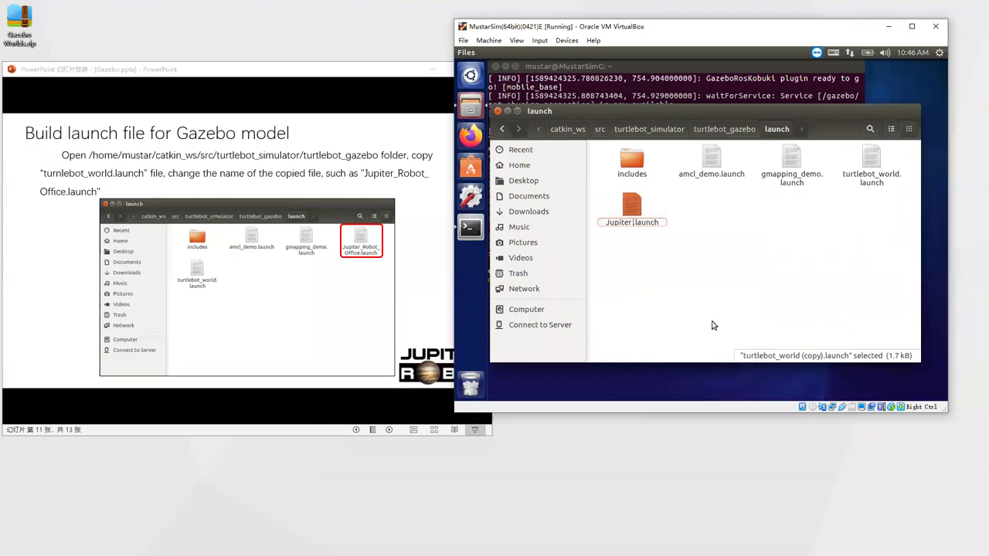
pyautogui.write('_Robot')
pyautogui.press('Return')
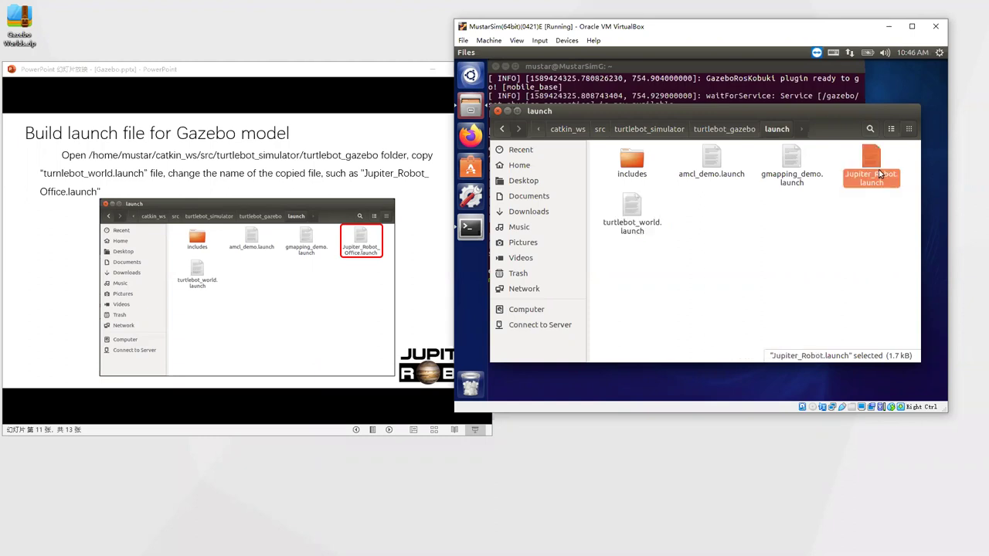
# Replace $(arg world_file) on line 14 with /home/mustar/worlds/Jupiter_Robot_Office.world and save.
pyautogui.doubleClick(862, 174)
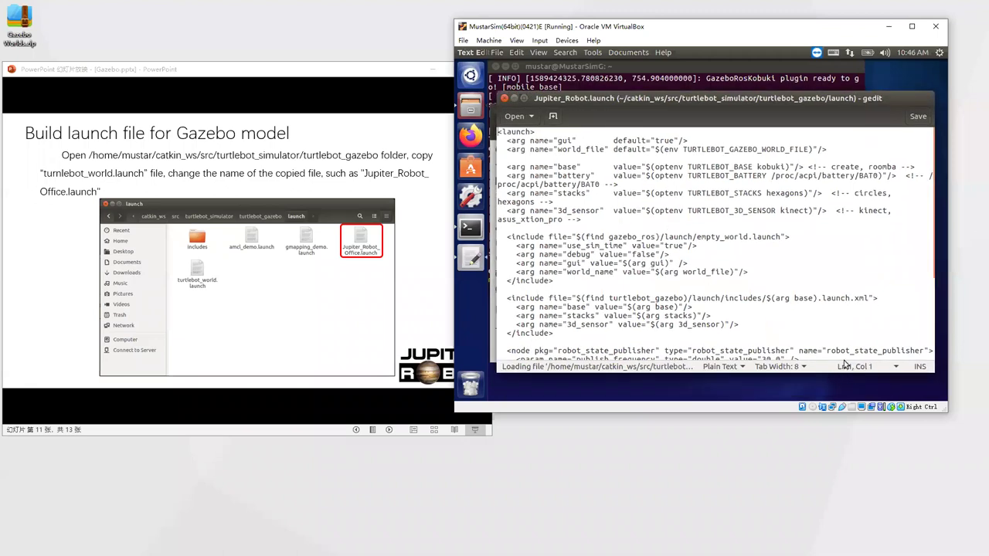
pyautogui.click(653, 232)
pyautogui.moveTo(653, 232); pyautogui.dragTo(731, 232)
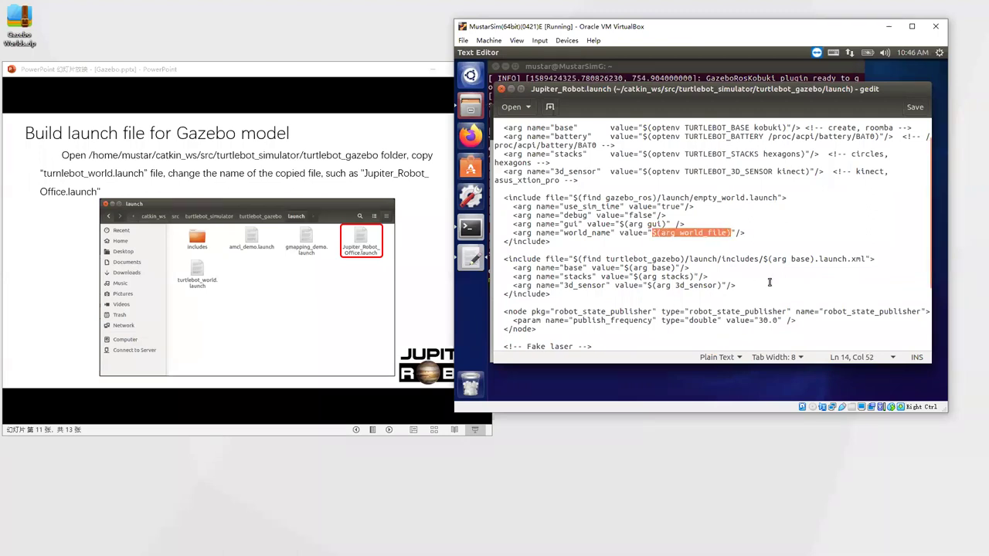
pyautogui.write('/ho')
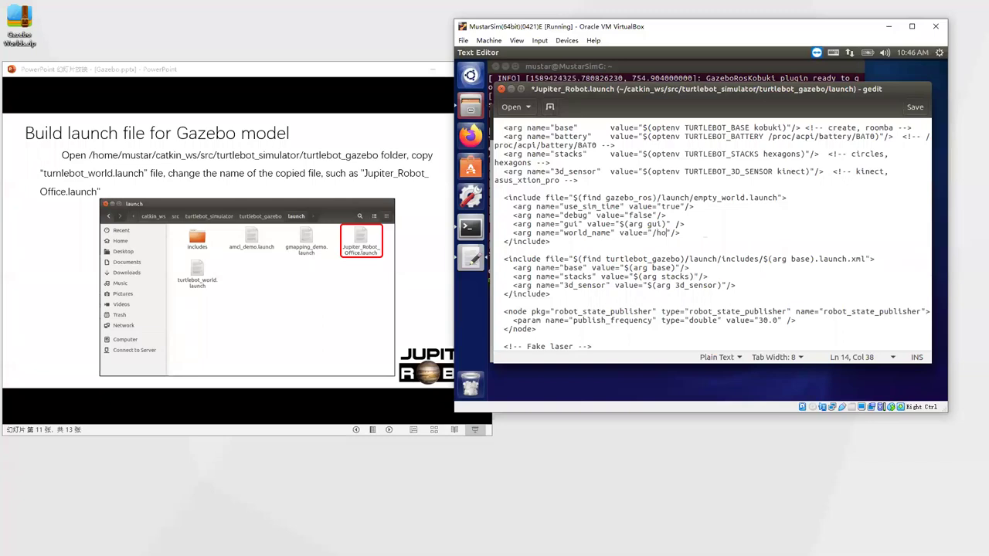
pyautogui.write('me/mustar/worlds/Ju')
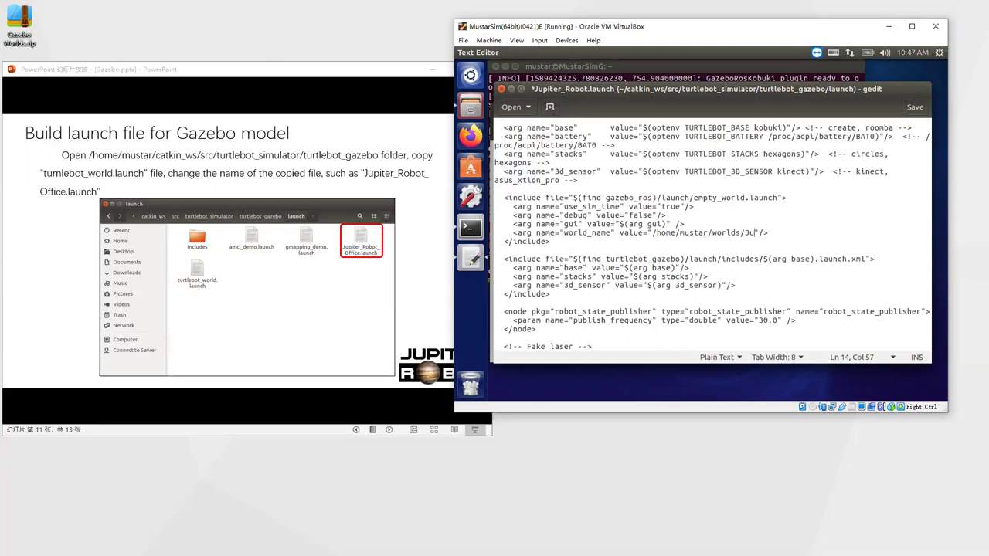
pyautogui.write('piter_Robot_Office.')
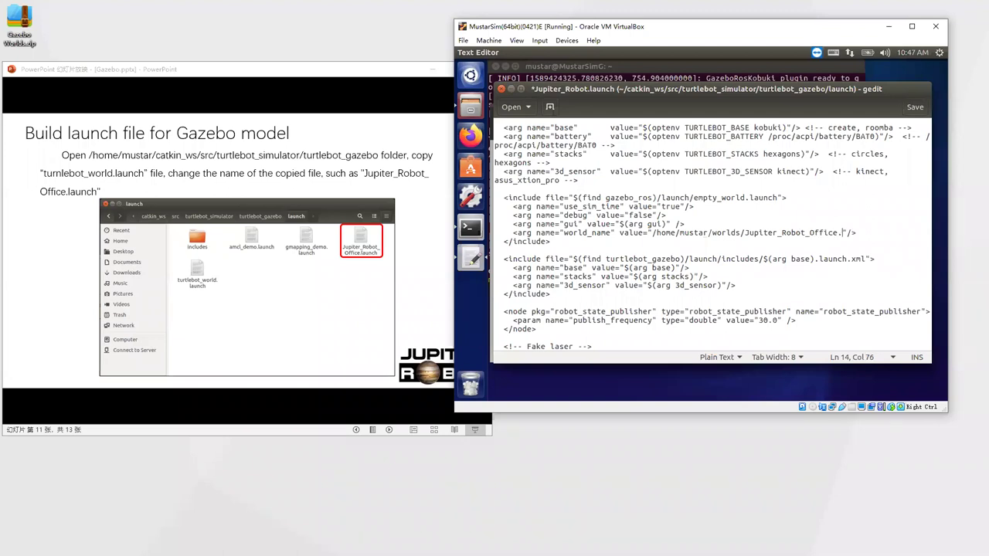
pyautogui.write('world')
pyautogui.click(912, 110)
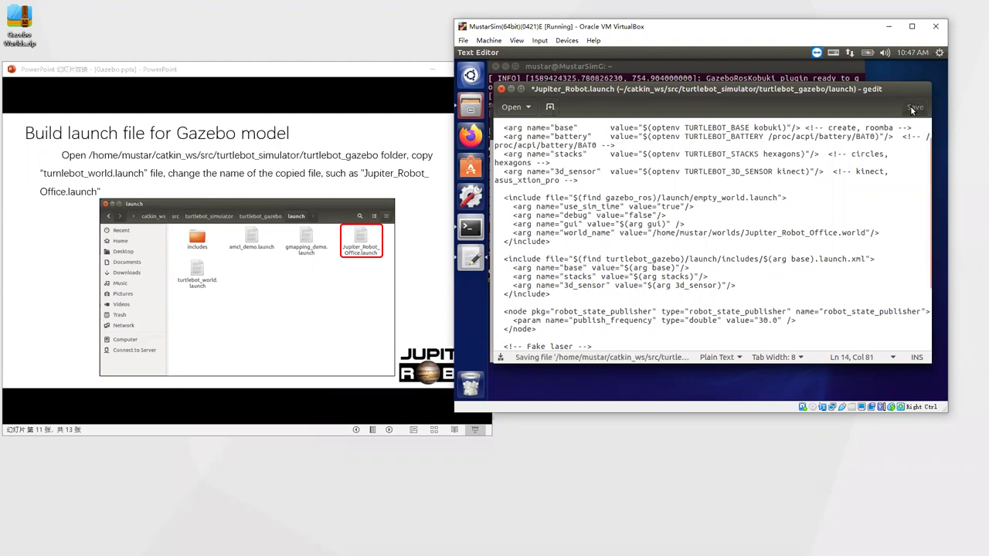
# Close gedit and Files, run roslaunch turtlebot_gazebo Jupiter_Robot.launch, and advance the slide.
pyautogui.hotkey('ctrl', 'q')
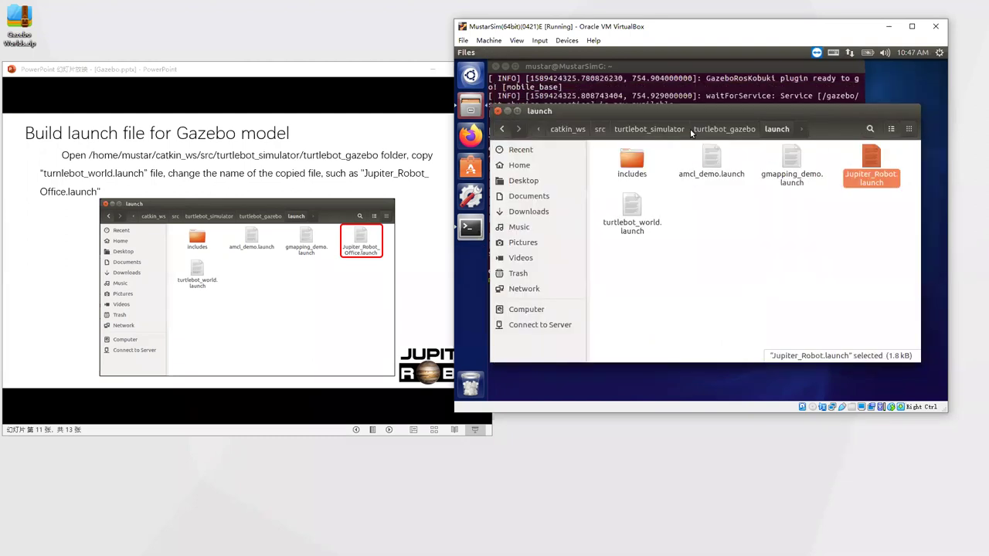
pyautogui.hotkey('ctrl', 'w')
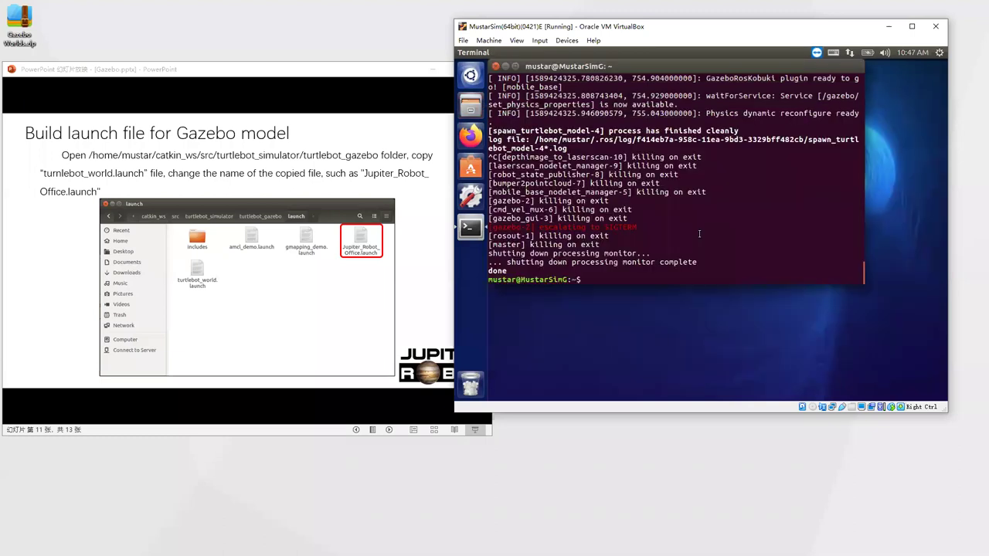
pyautogui.write('roslaunch turtlebot_gazebo ')
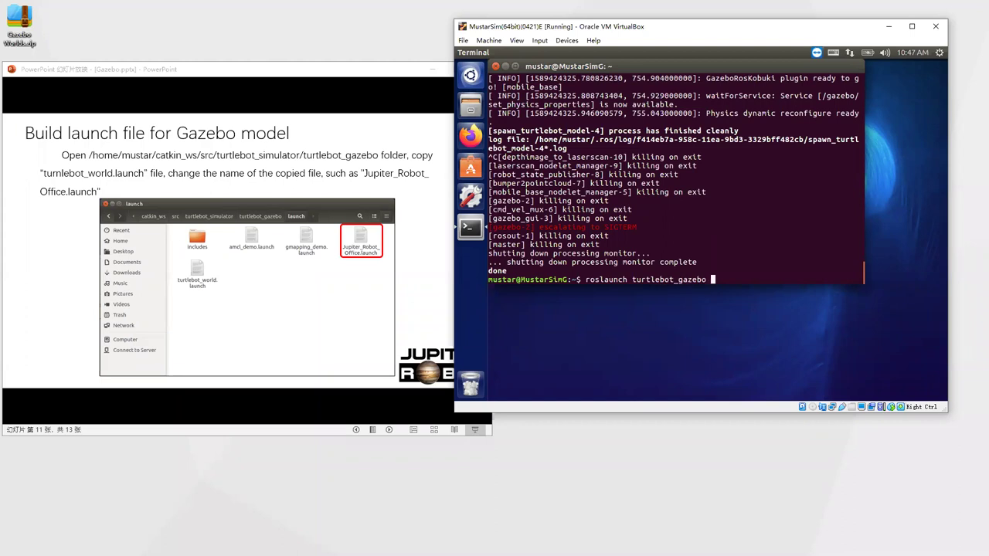
pyautogui.write('Jupiter_Robot.launch')
pyautogui.press('Return')
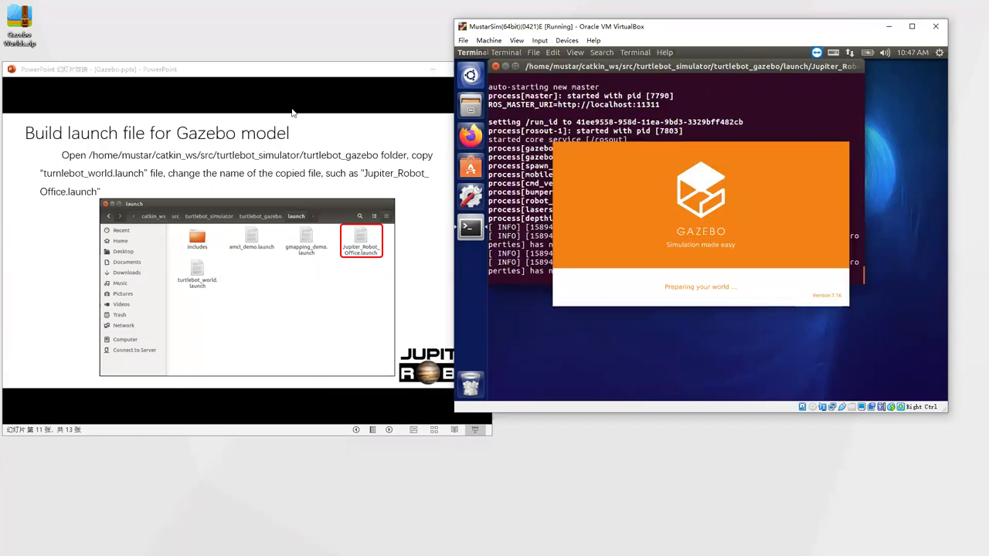
pyautogui.click(334, 192)
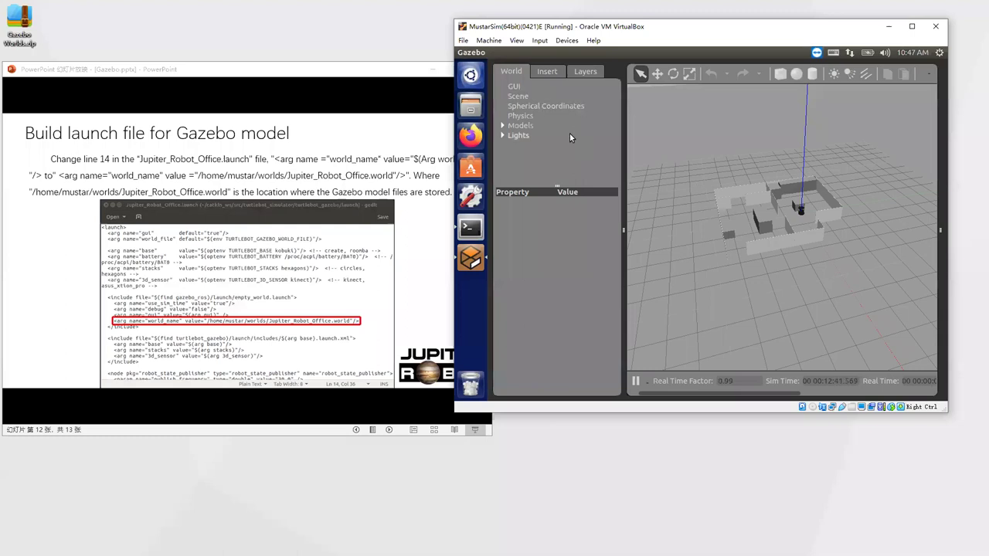
# Open a new terminal and start roslaunch turtlebot_gazebo gmapping_demo.launch.
pyautogui.rightClick(469, 233)
pyautogui.click(520, 230)
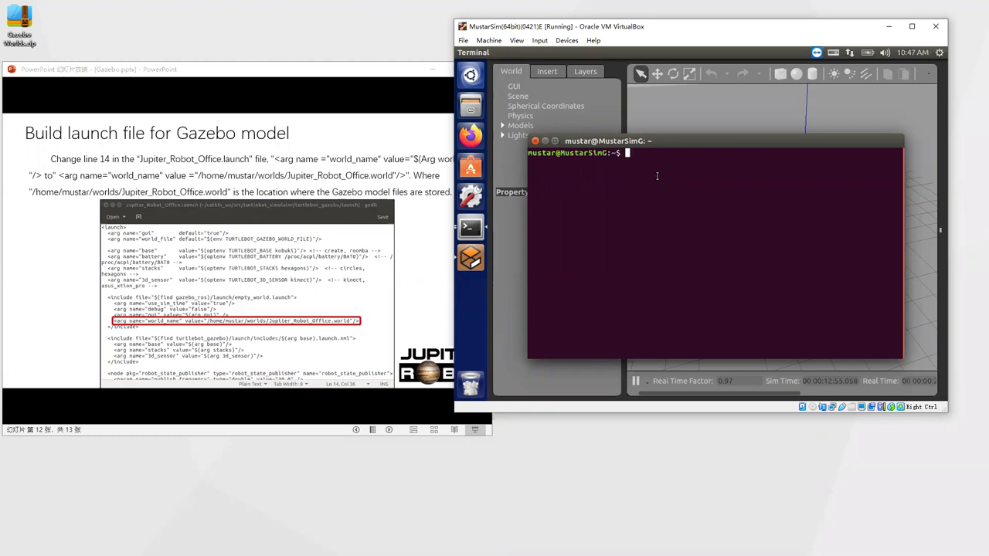
pyautogui.write('roslaunch turtlebot_gazebo ')
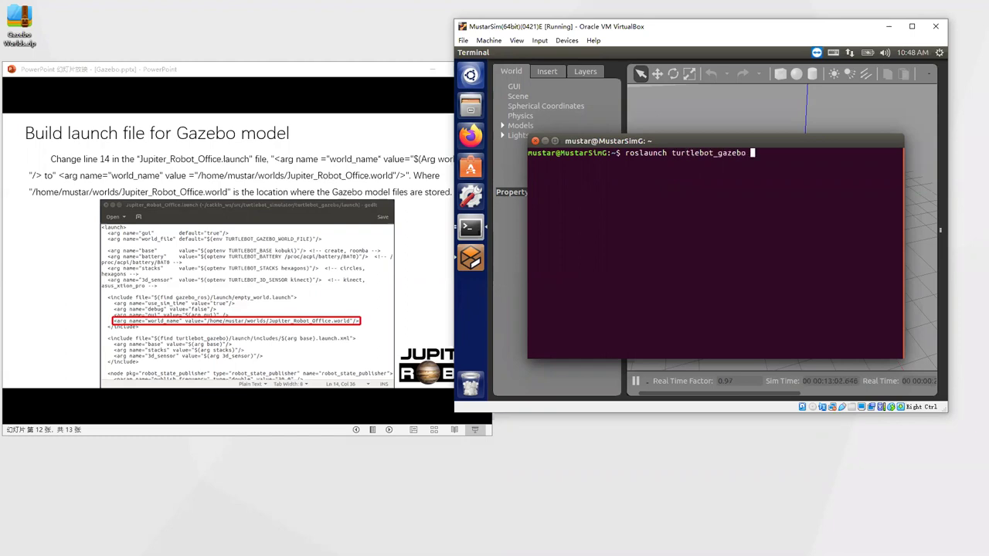
pyautogui.write('g')
pyautogui.press('Tab')
pyautogui.press('Return')
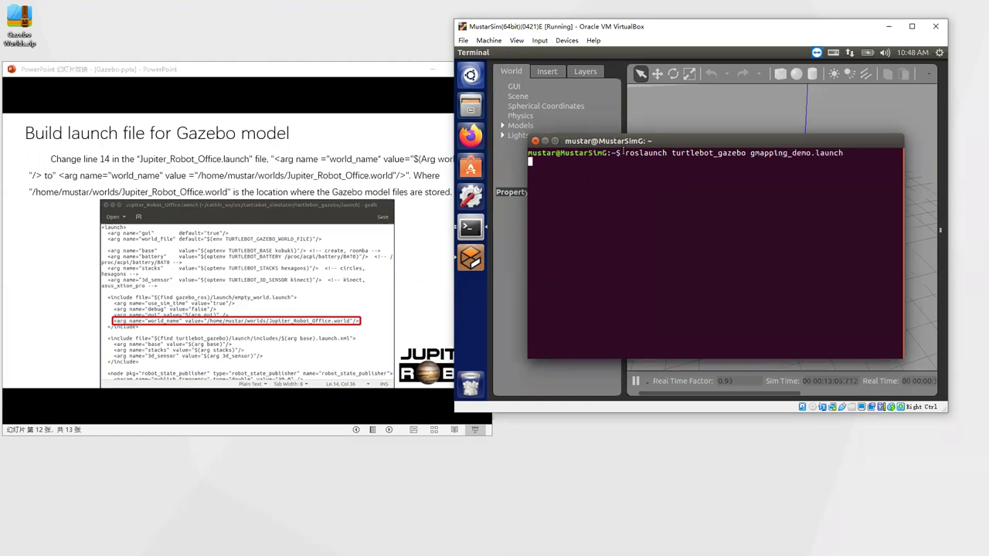
# Run roslaunch turtlebot_rviz_launchers view_navigation.launch to bring up RViz.
pyautogui.click(544, 142)
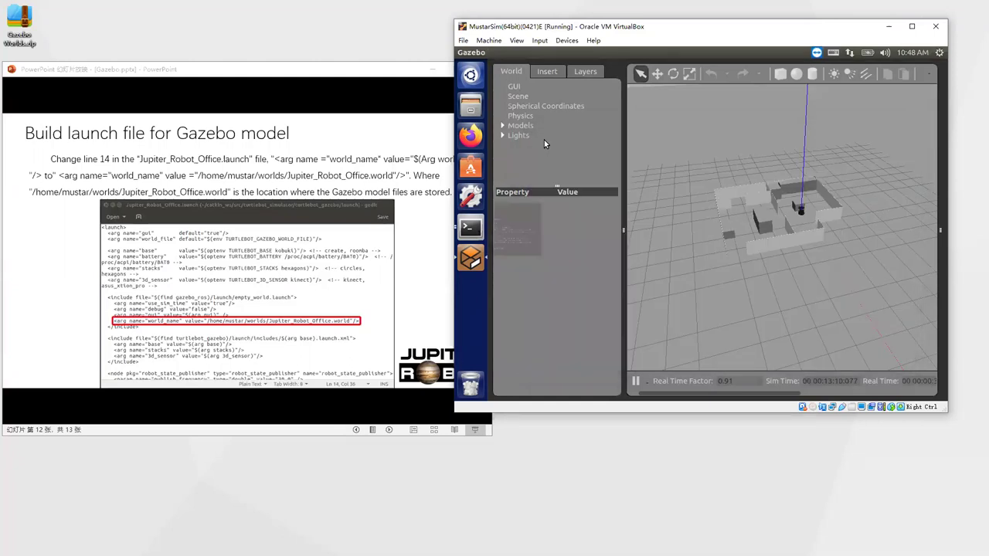
pyautogui.click(470, 227)
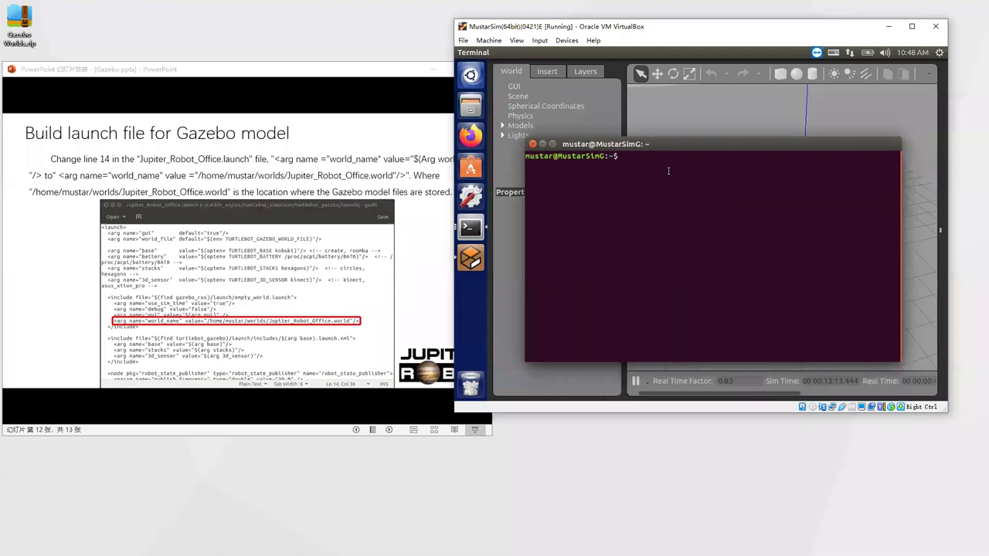
pyautogui.write('roslaunch turtle')
pyautogui.press('Tab')
pyautogui.write('rv')
pyautogui.press('Tab')
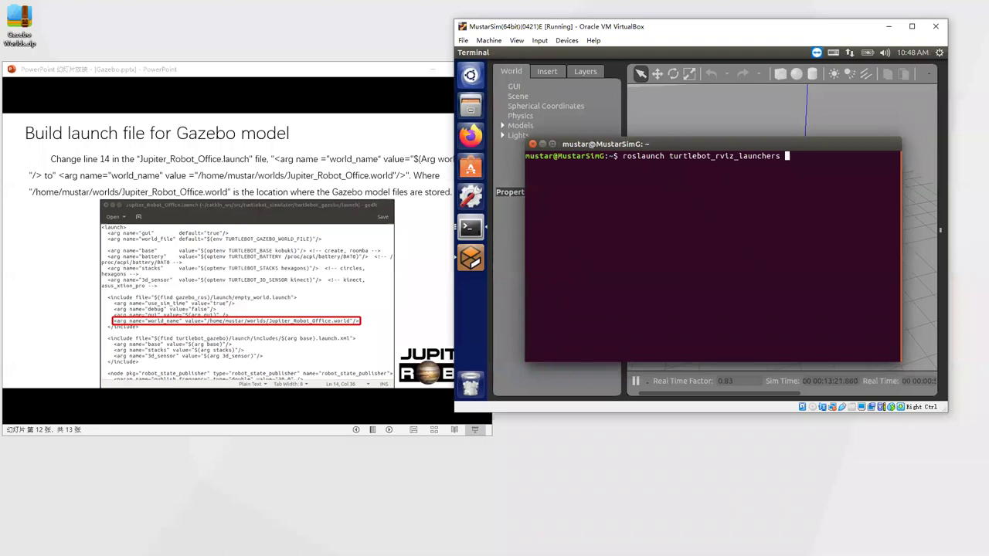
pyautogui.write('v')
pyautogui.write('ie')
pyautogui.write('w_w')
pyautogui.press('Tab')
pyautogui.write('.')
pyautogui.press('Tab')
pyautogui.press('Return')
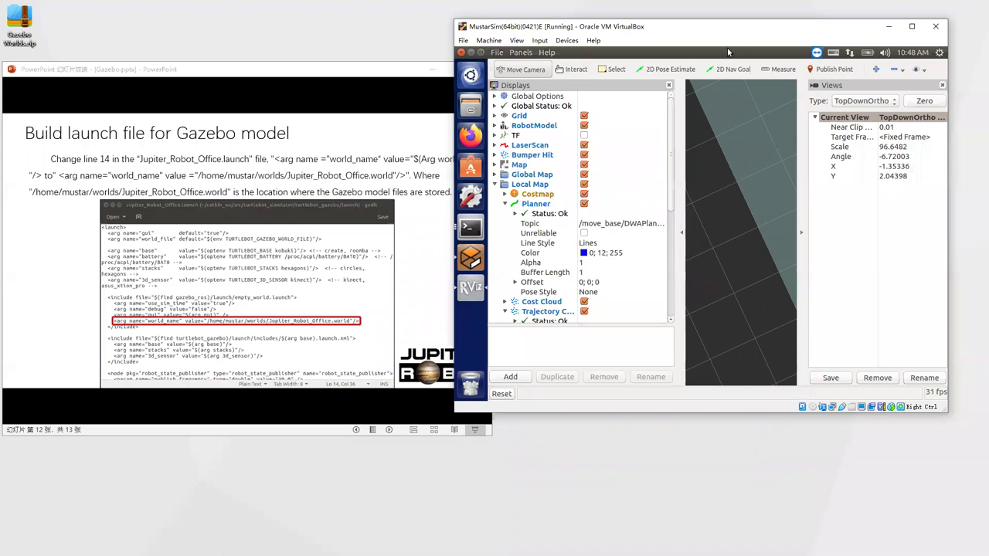
# Shrink the RViz window and set the Local Map costmap topic to /map.
pyautogui.moveTo(715, 32); pyautogui.dragTo(419, 38)
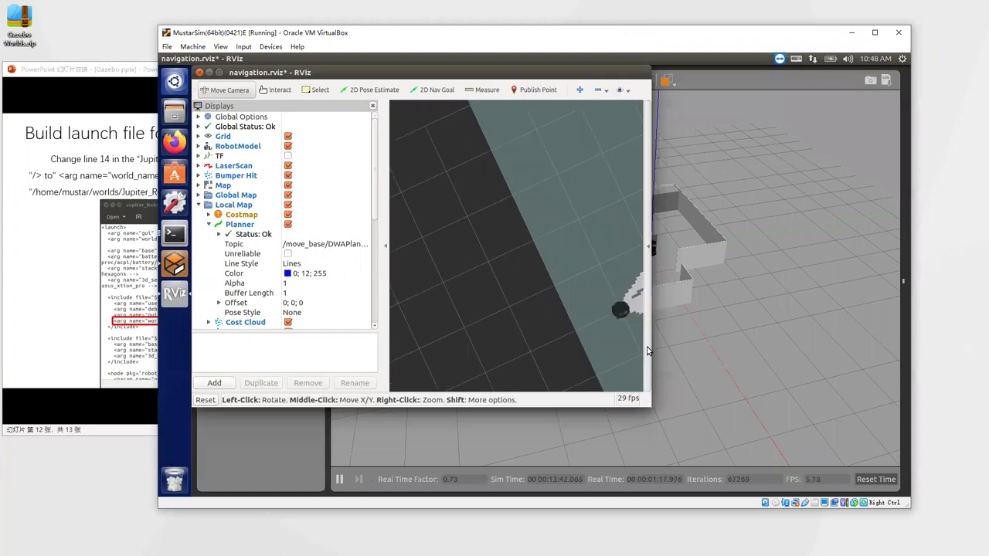
pyautogui.moveTo(650, 407); pyautogui.dragTo(662, 345)
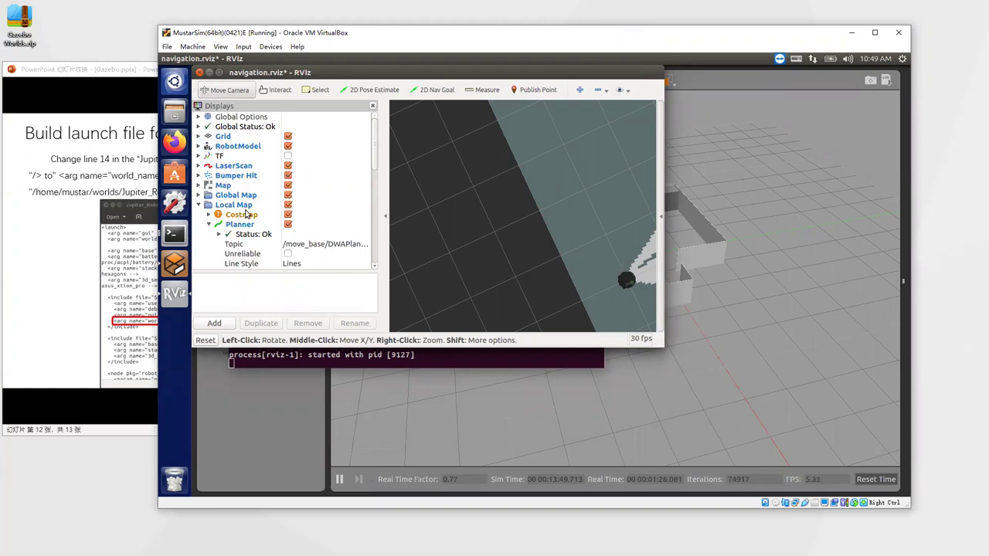
pyautogui.click(208, 215)
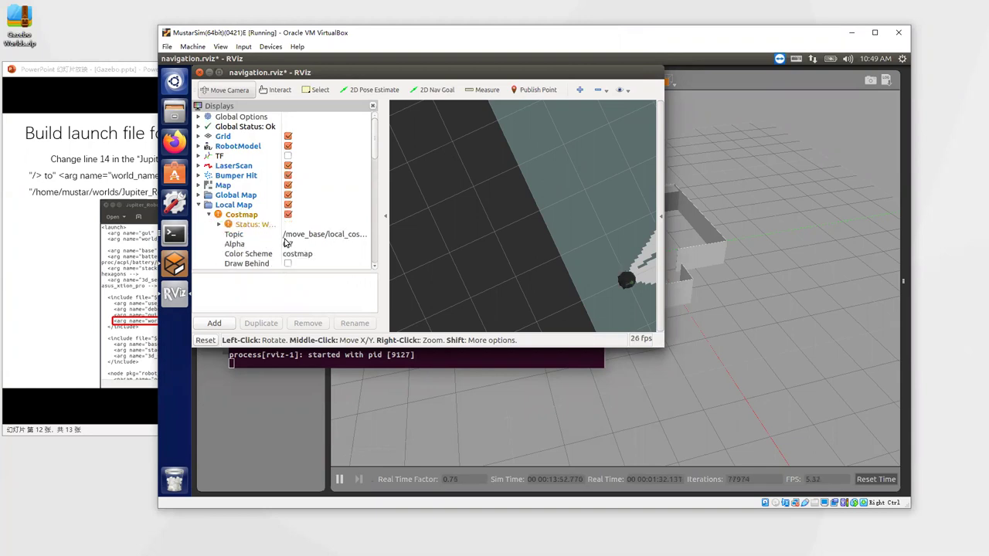
pyautogui.click(363, 236)
pyautogui.click(363, 236)
pyautogui.click(328, 234)
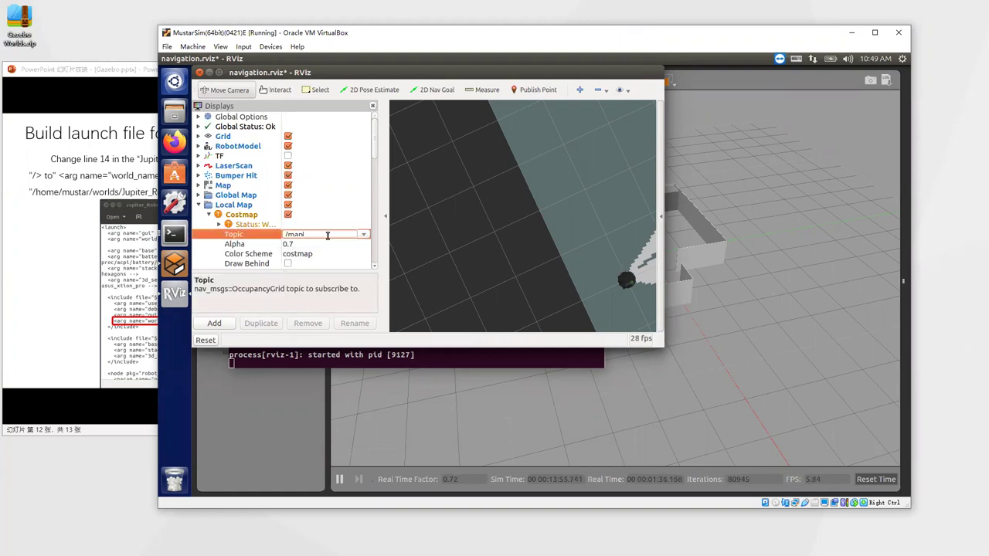
pyautogui.click(359, 205)
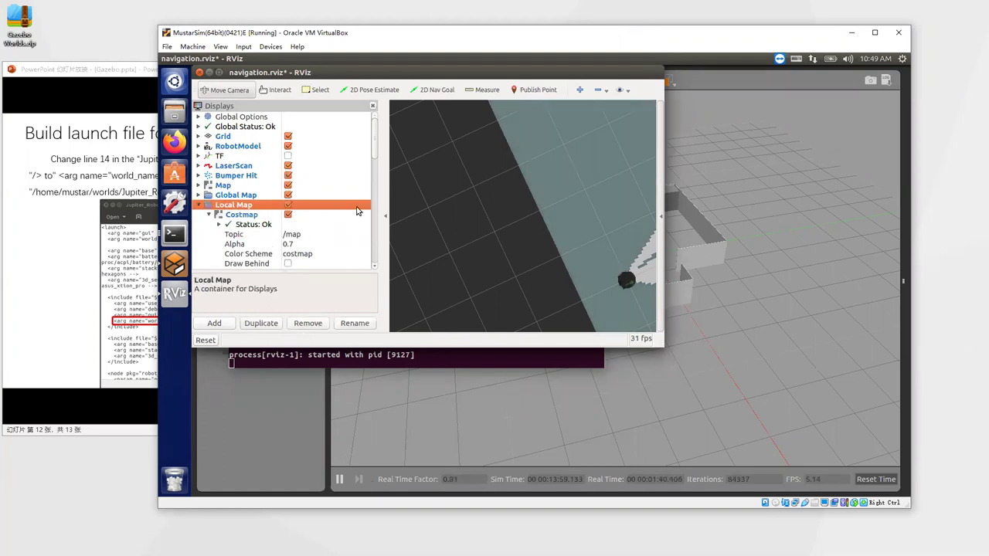
# Set the Global Map costmap topic to /map, then collapse Displays and shrink RViz further.
pyautogui.click(198, 195)
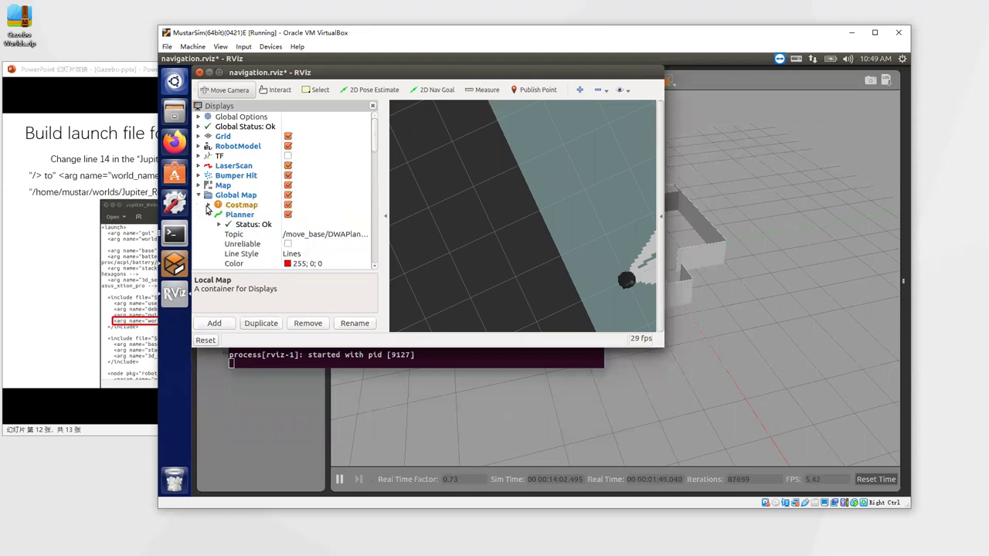
pyautogui.click(210, 205)
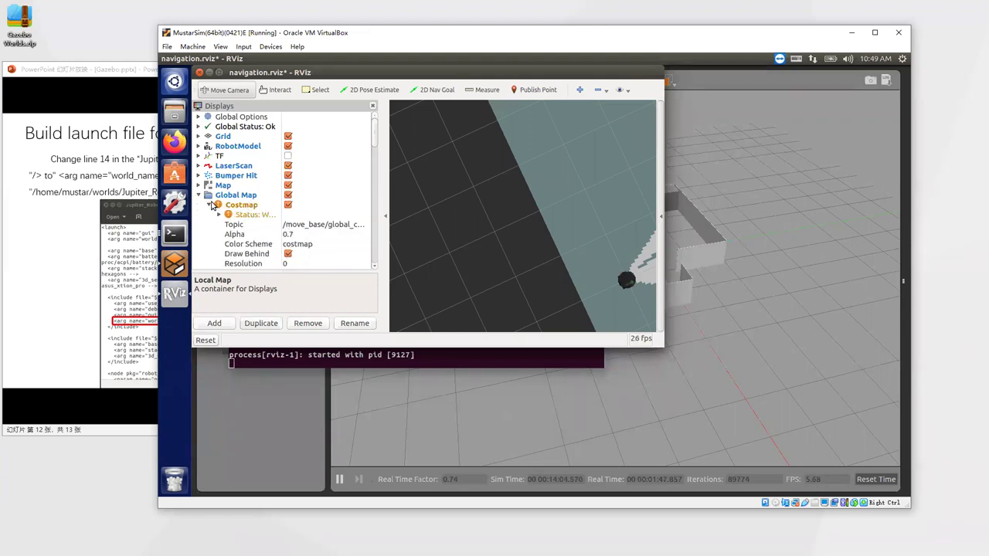
pyautogui.click(198, 196)
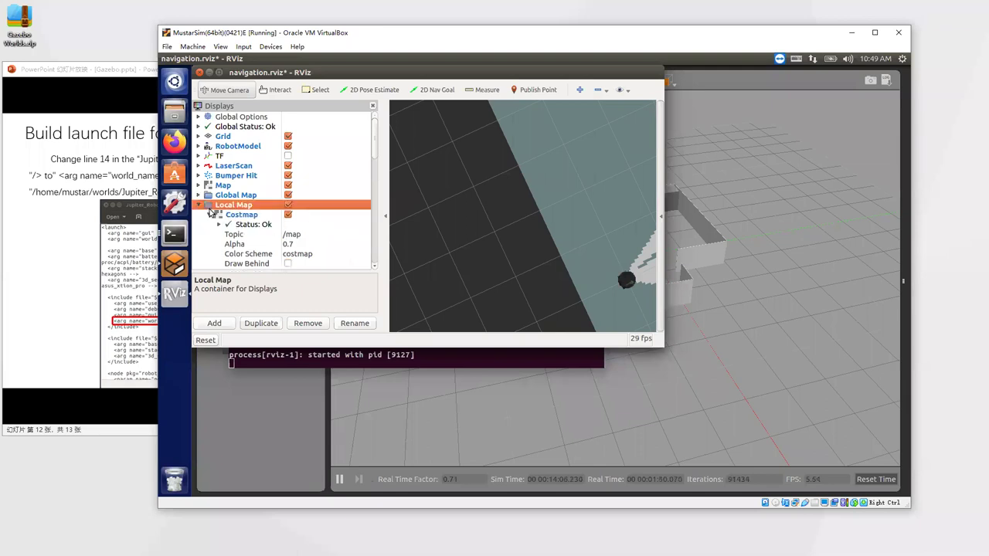
pyautogui.click(198, 196)
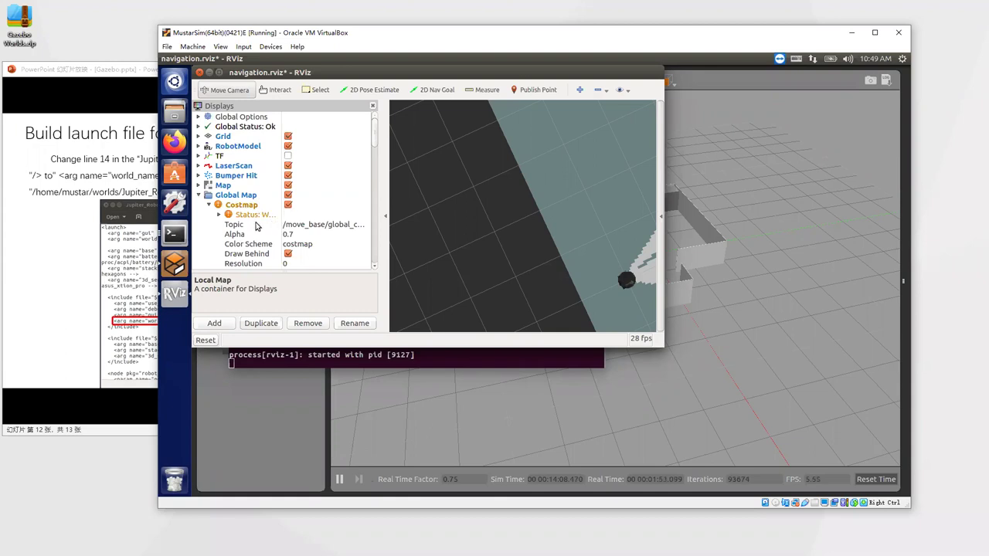
pyautogui.click(311, 230)
pyautogui.click(312, 228)
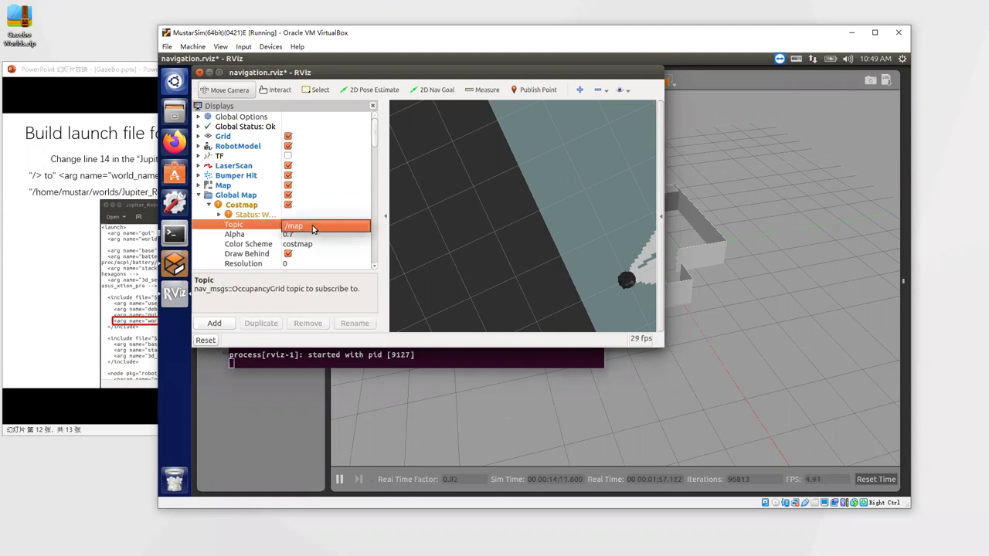
pyautogui.click(343, 187)
pyautogui.click(220, 185)
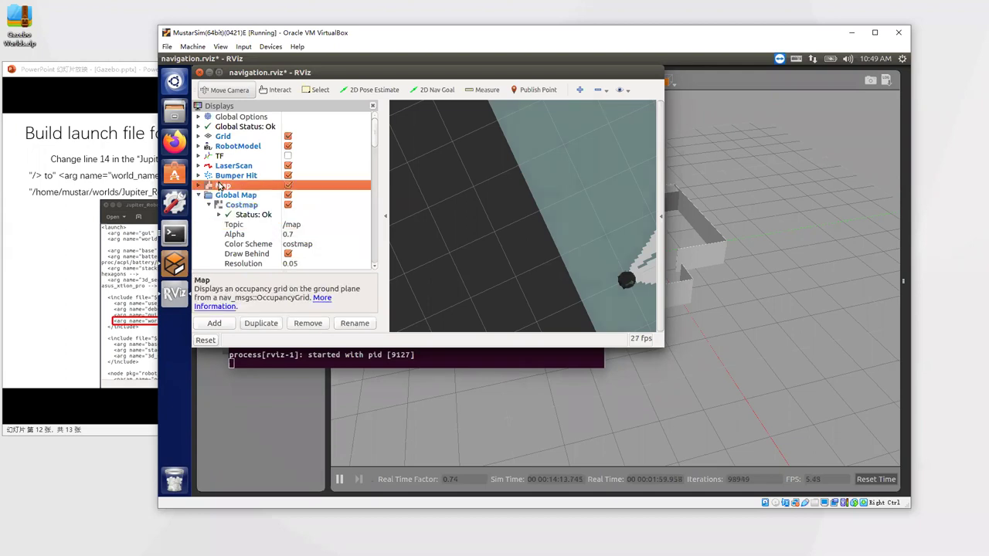
pyautogui.click(198, 196)
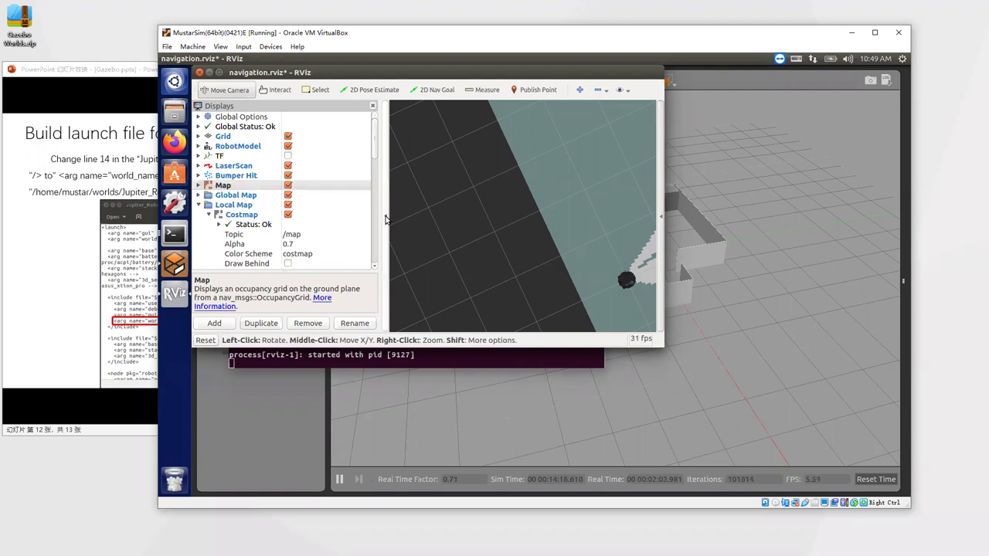
pyautogui.click(384, 220)
pyautogui.moveTo(659, 345); pyautogui.dragTo(515, 379)
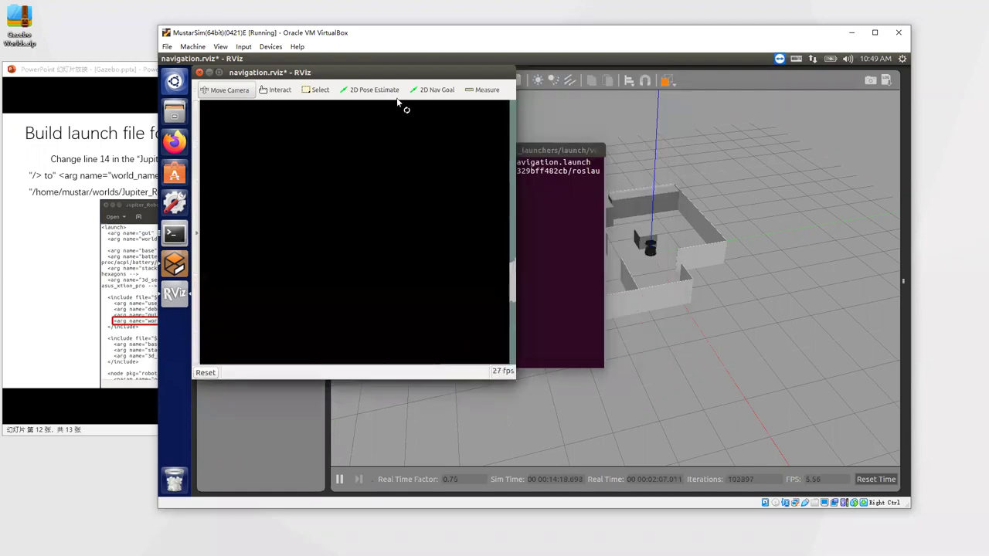
# Park RViz beside the simulation and adjust its map view to centre the robot.
pyautogui.moveTo(360, 84); pyautogui.dragTo(461, 124)
pyautogui.moveTo(718, 206); pyautogui.dragTo(723, 337)
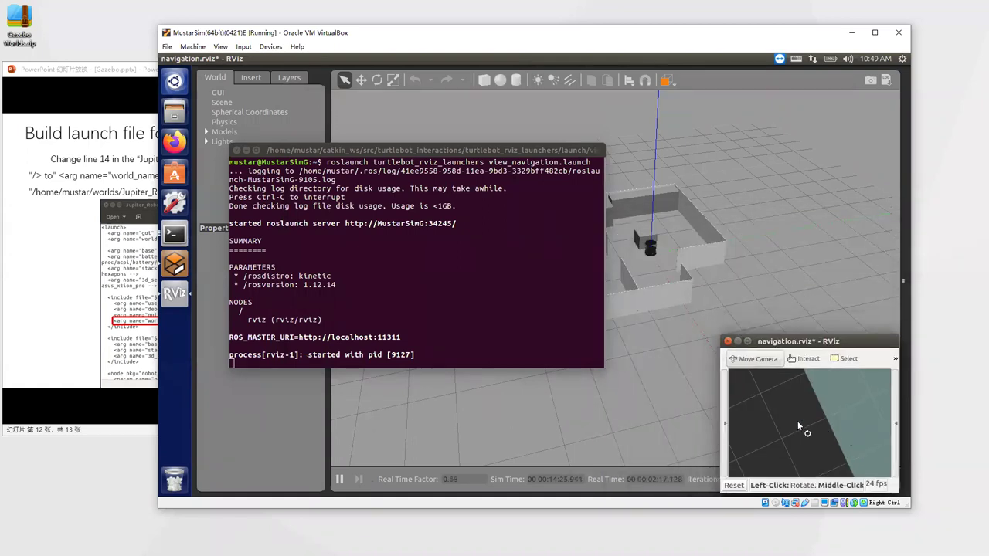
pyautogui.scroll(-5, 851, 426)
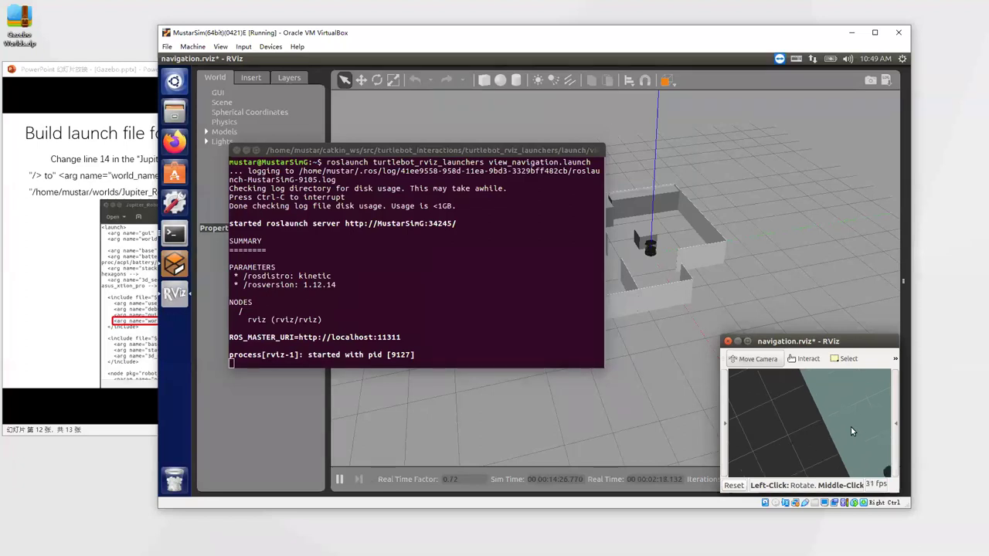
pyautogui.moveTo(842, 428); pyautogui.dragTo(811, 411)
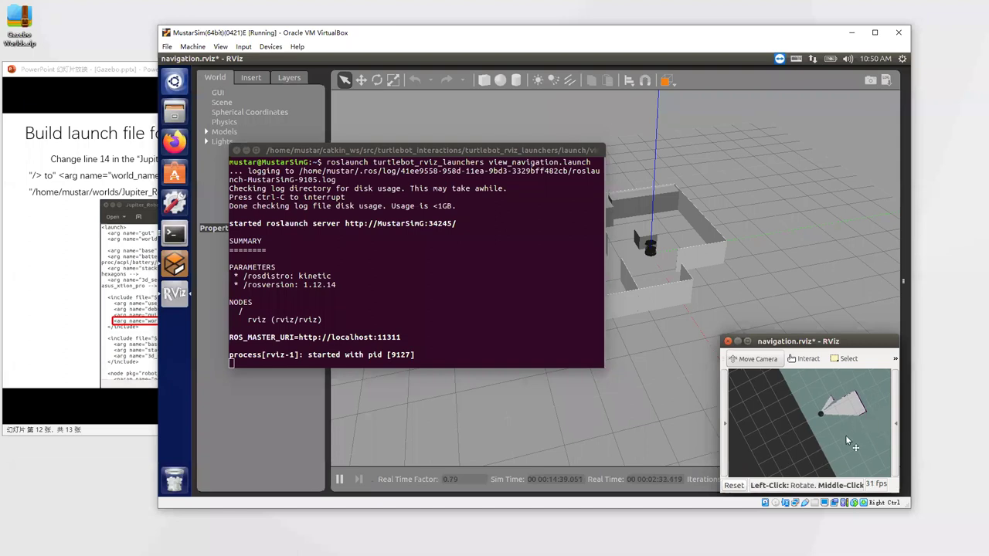
pyautogui.keyDown('shift'); pyautogui.moveTo(845, 435); pyautogui.dragTo(860, 429); pyautogui.keyUp('shift')
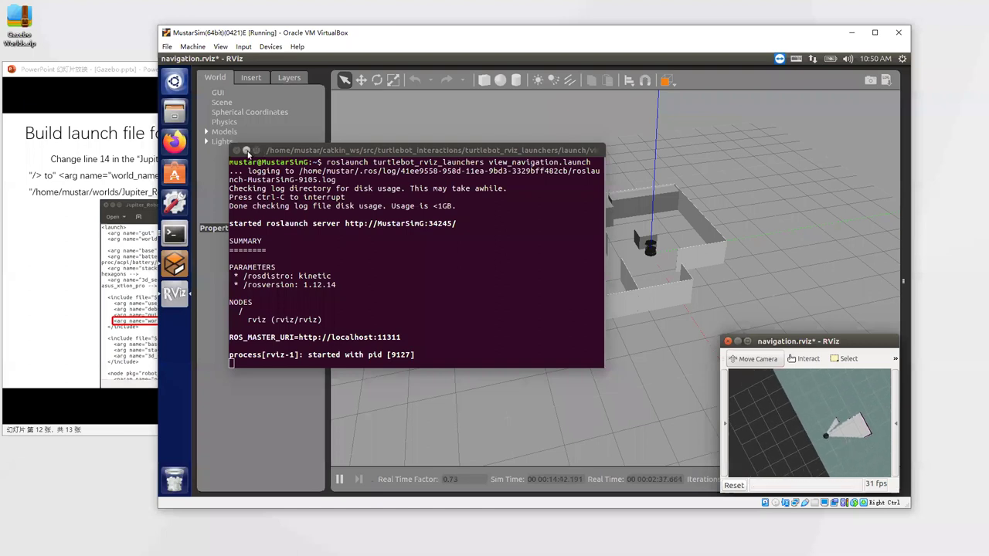
# Minimize the old terminal and place a new terminal beneath the simulated office.
pyautogui.click(245, 150)
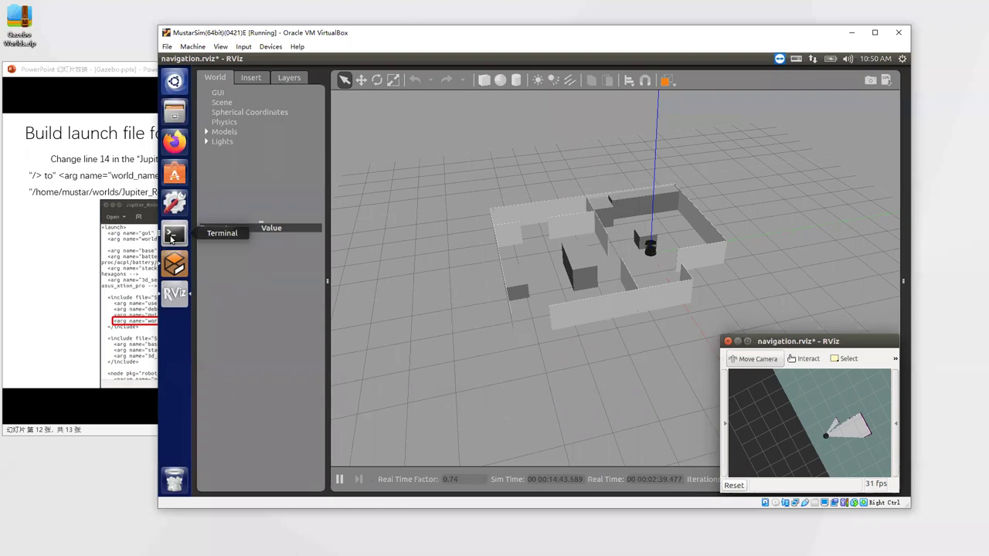
pyautogui.rightClick(230, 240)
pyautogui.press('Return')
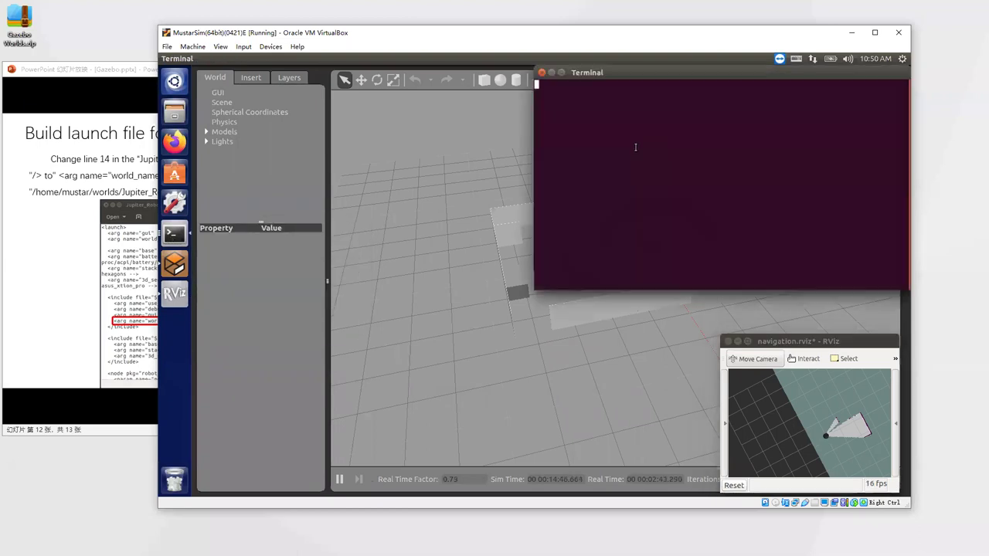
pyautogui.moveTo(714, 88); pyautogui.dragTo(435, 302)
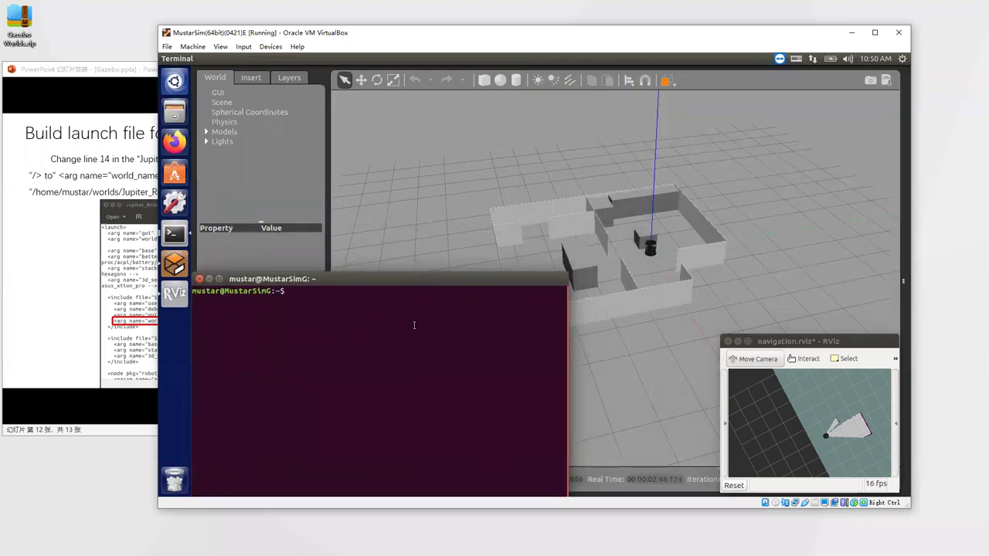
# Run roslaunch turtlebot_teleop keyboard_teleop.launch to show the driving keys at speed 0.2, turn 1.
pyautogui.write('roslaunch turtle')
pyautogui.press('Tab')
pyautogui.write('t')
pyautogui.press('Tab')
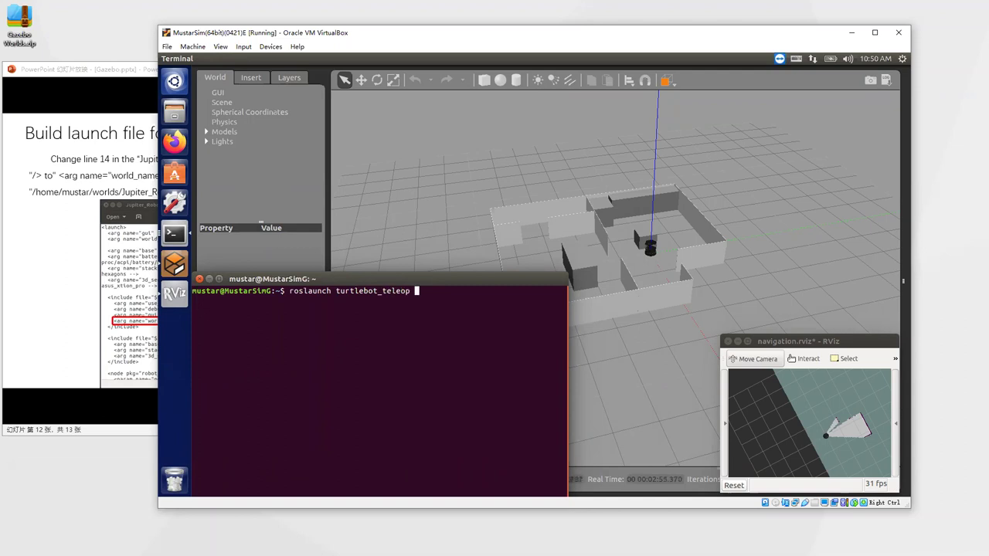
pyautogui.write('k')
pyautogui.press('Tab')
pyautogui.press('Return')
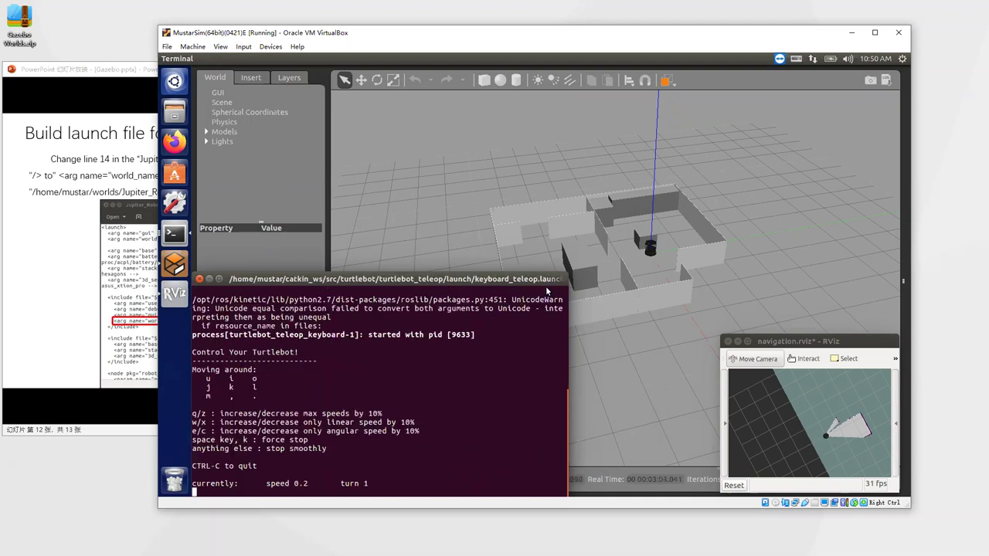
# Make the teleop terminal smaller and narrower below the office view, then focus it for driving.
pyautogui.moveTo(567, 277); pyautogui.dragTo(420, 345)
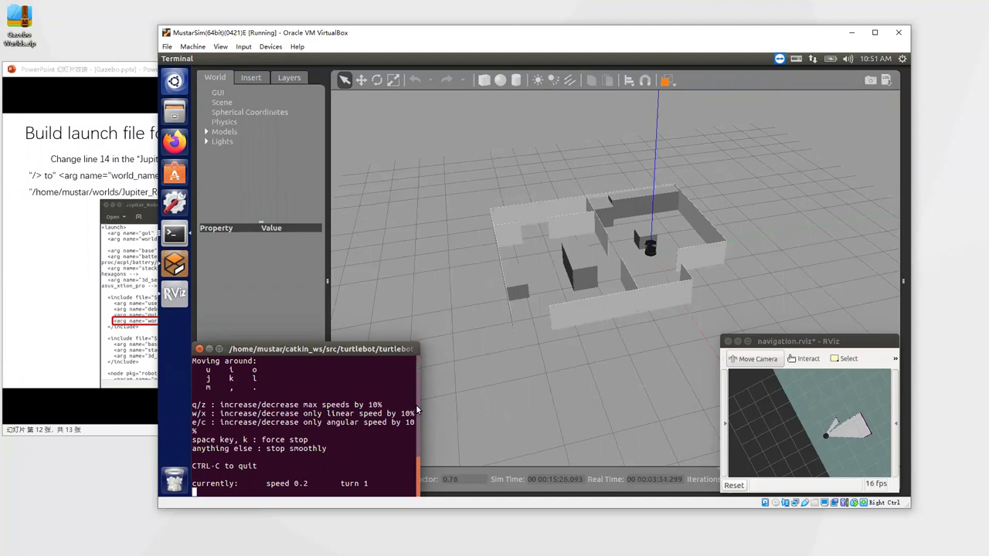
pyautogui.moveTo(418, 410); pyautogui.dragTo(349, 412)
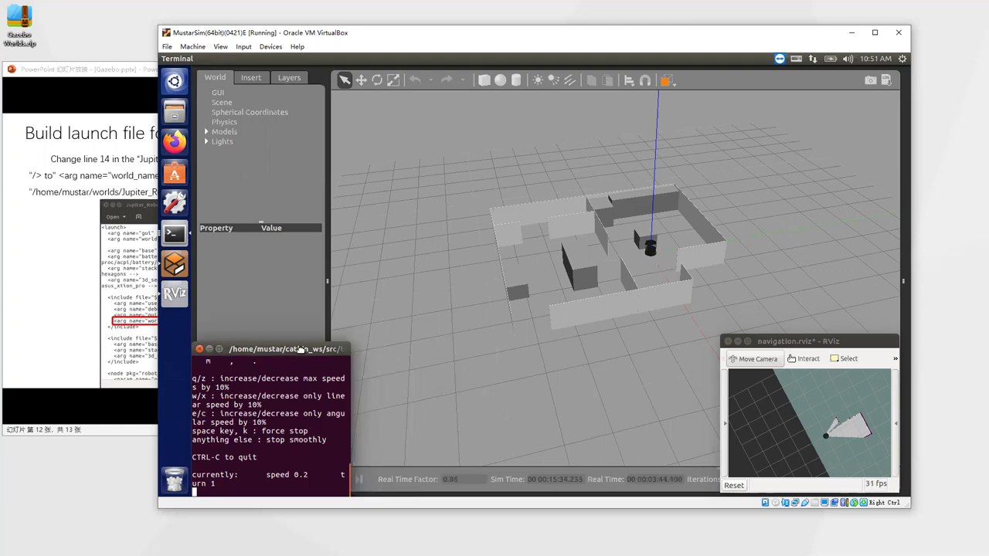
pyautogui.moveTo(303, 355); pyautogui.dragTo(303, 359)
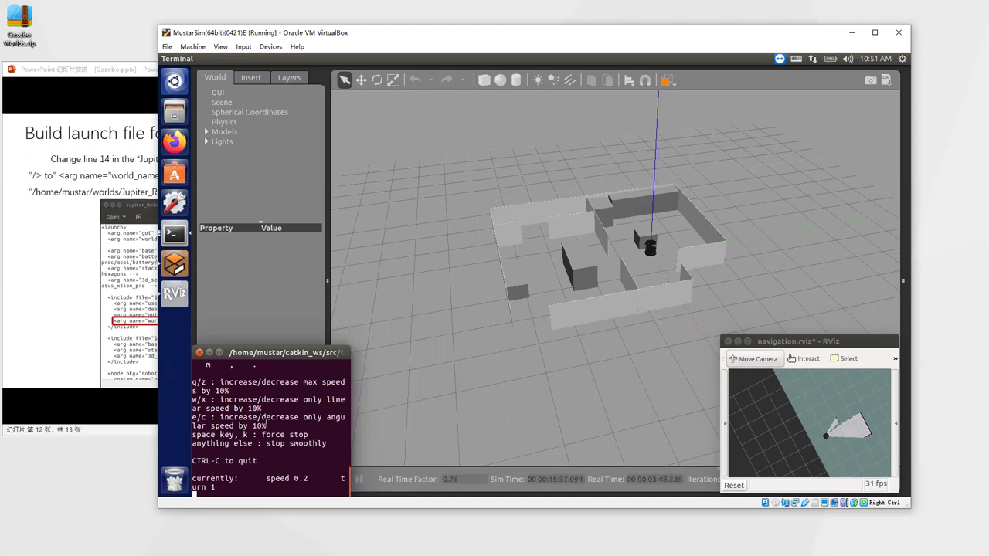
pyautogui.doubleClick(263, 435)
# Clear the text selection in the teleop terminal so its driving keys reach the TurtleBot.
pyautogui.click(265, 451)
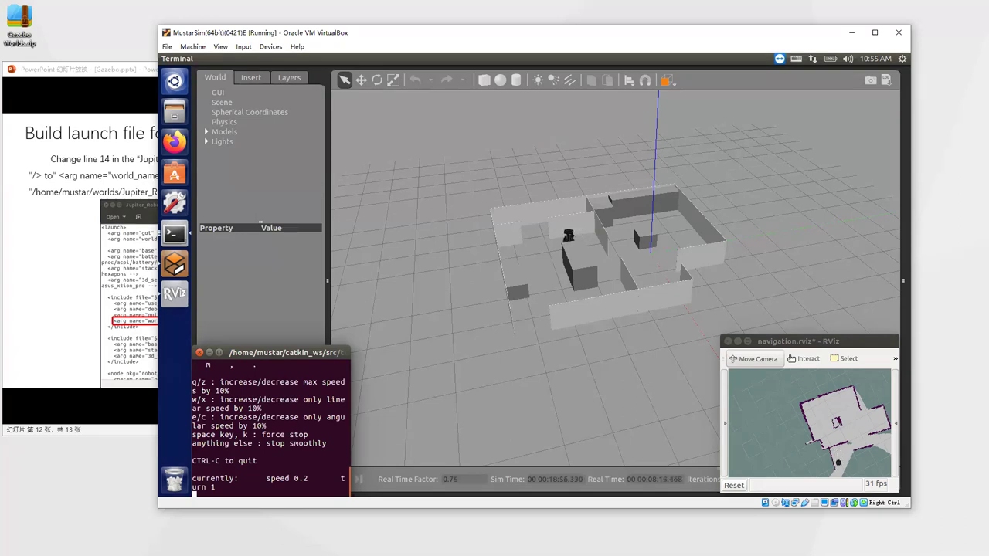
# Rotate the RViz map view and drive the TurtleBot straight forward with the i key.
pyautogui.moveTo(871, 431); pyautogui.dragTo(821, 415)
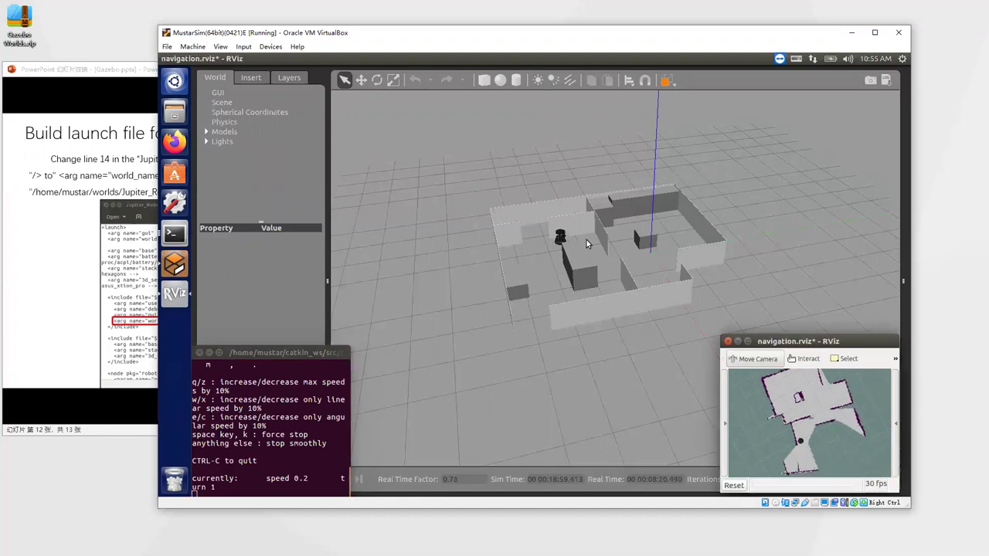
pyautogui.click(283, 418)
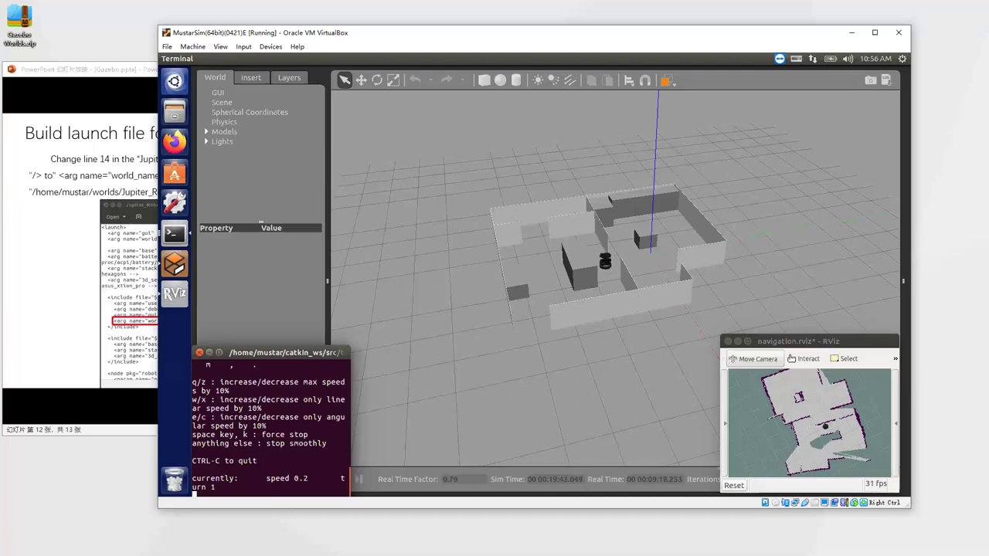
pyautogui.press('i')
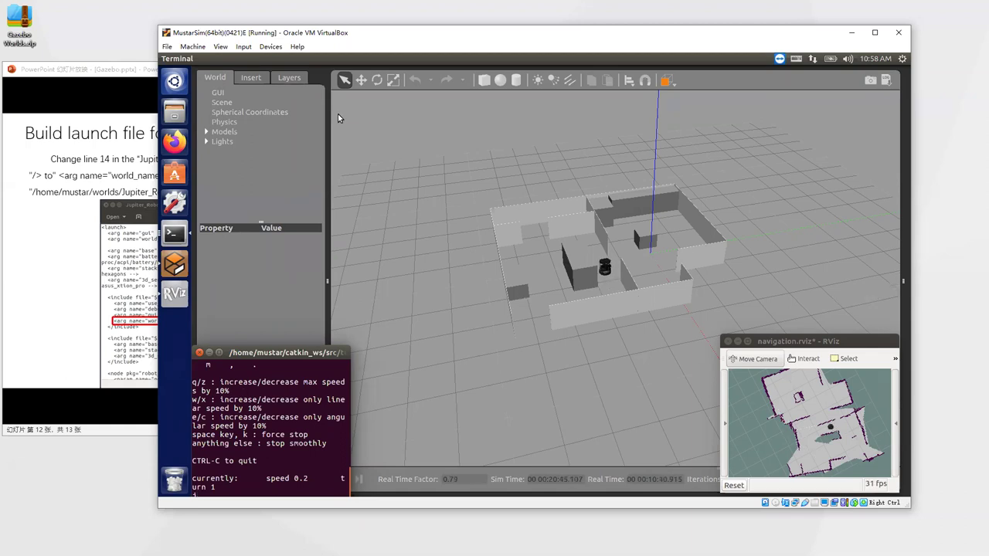
# Move the teleop terminal aside and open a new terminal window.
pyautogui.moveTo(177, 63)
pyautogui.moveTo(258, 356); pyautogui.dragTo(425, 147)
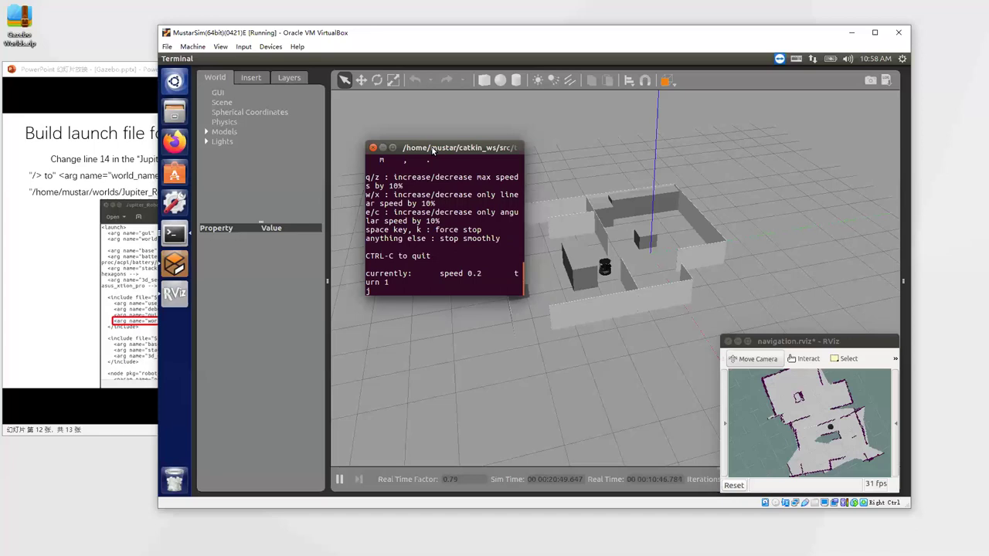
pyautogui.click(346, 182)
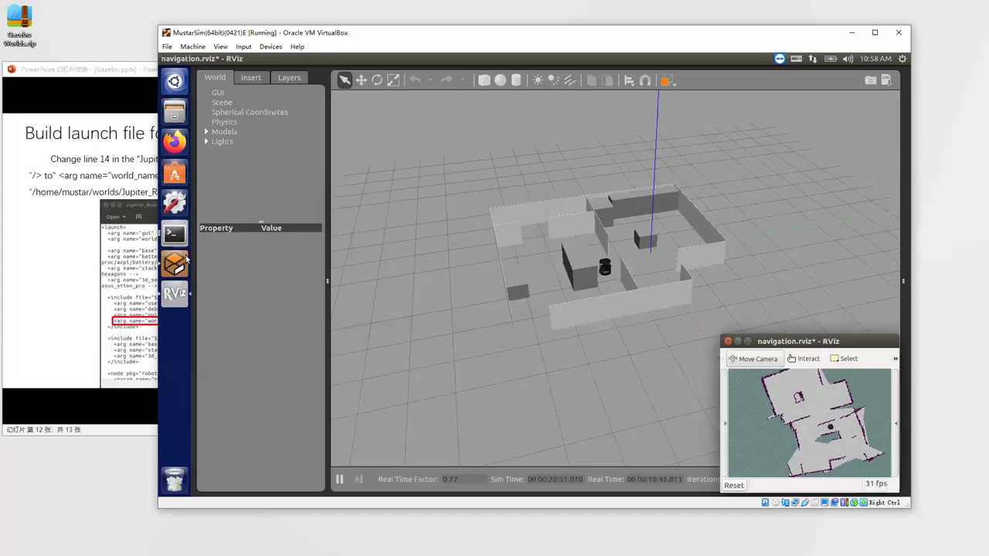
pyautogui.click(173, 234)
pyautogui.rightClick(173, 233)
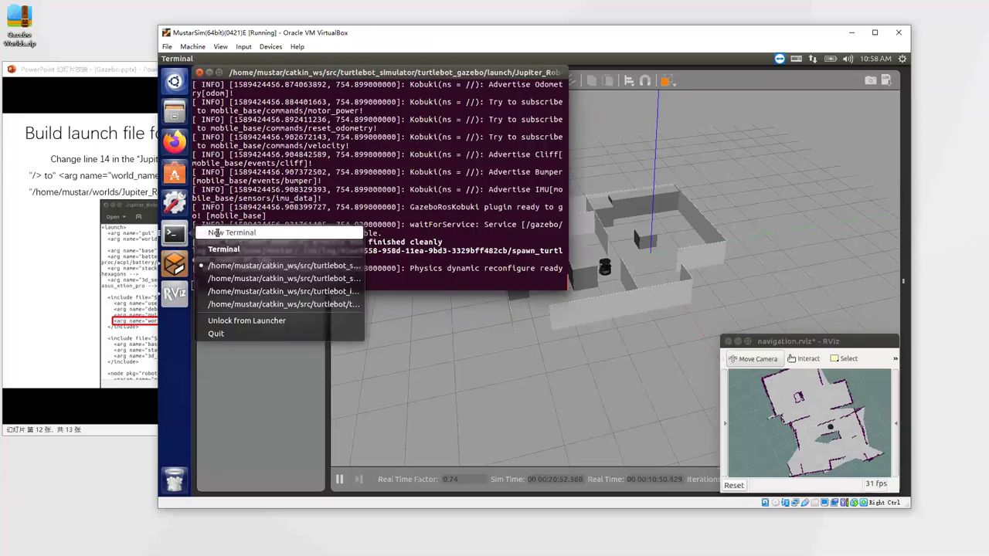
pyautogui.click(217, 233)
pyautogui.moveTo(664, 71); pyautogui.dragTo(593, 162)
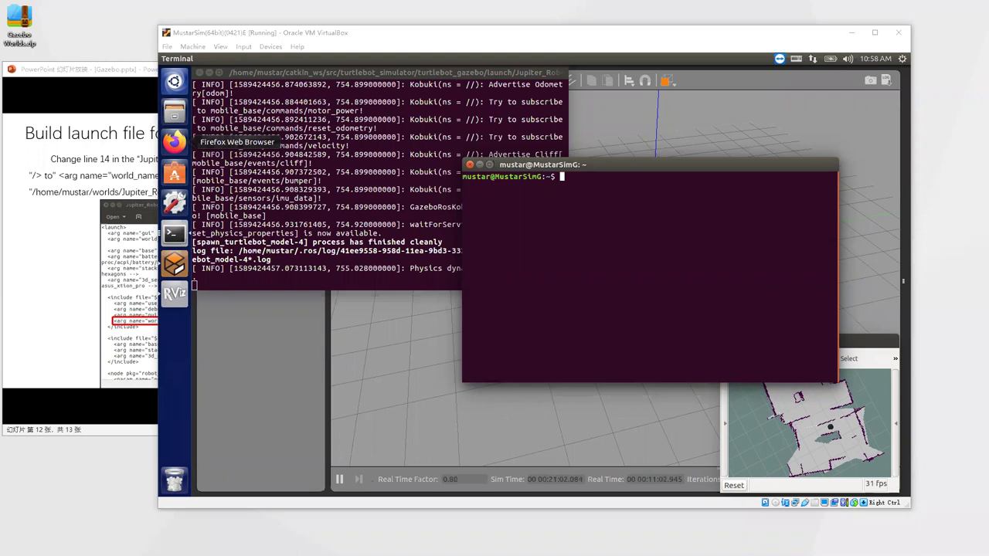
# Run rosrun map_server map_saver -f /home/mustar/catkin_ws/maps/test.
pyautogui.write('rosrun mao_se')
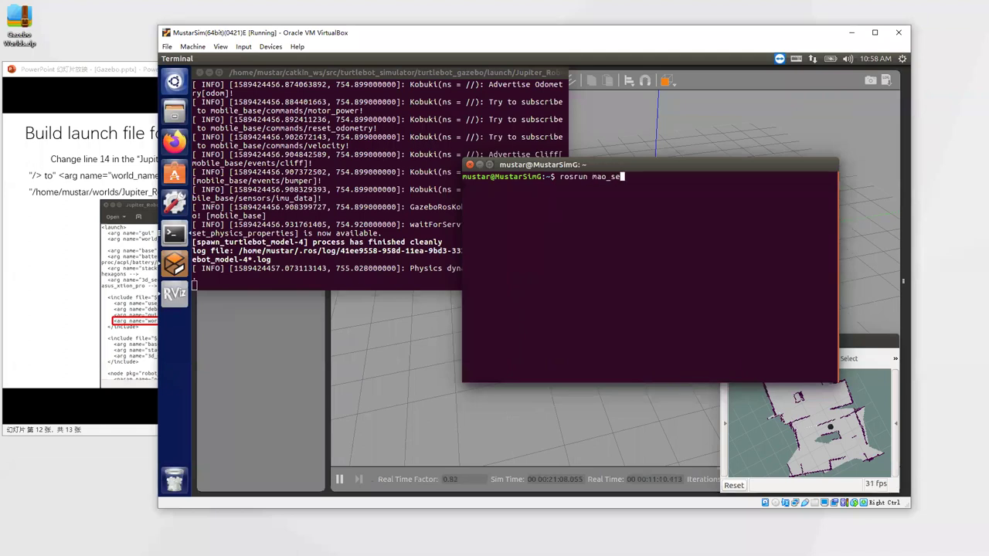
pyautogui.write('rv')
pyautogui.press('BackSpace')
pyautogui.press('BackSpace')
pyautogui.press('BackSpace')
pyautogui.press('BackSpace')
pyautogui.press('BackSpace')
pyautogui.press('BackSpace')
pyautogui.write('p_se')
pyautogui.press('Tab')
pyautogui.write('map_sa')
pyautogui.press('Tab')
pyautogui.write('-f /')
pyautogui.write('home.')
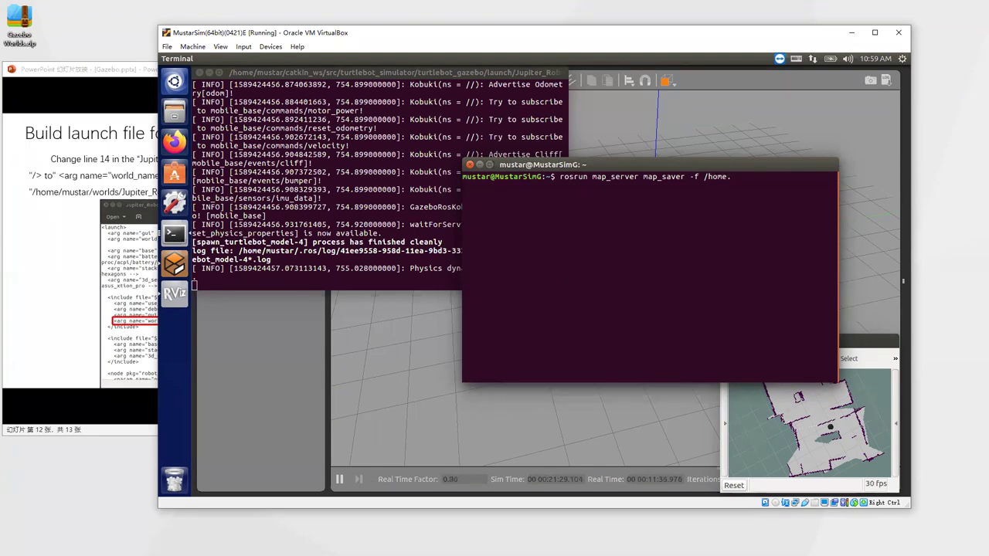
pyautogui.press('BackSpace')
pyautogui.write('/mustar/catkin_ws/maps/')
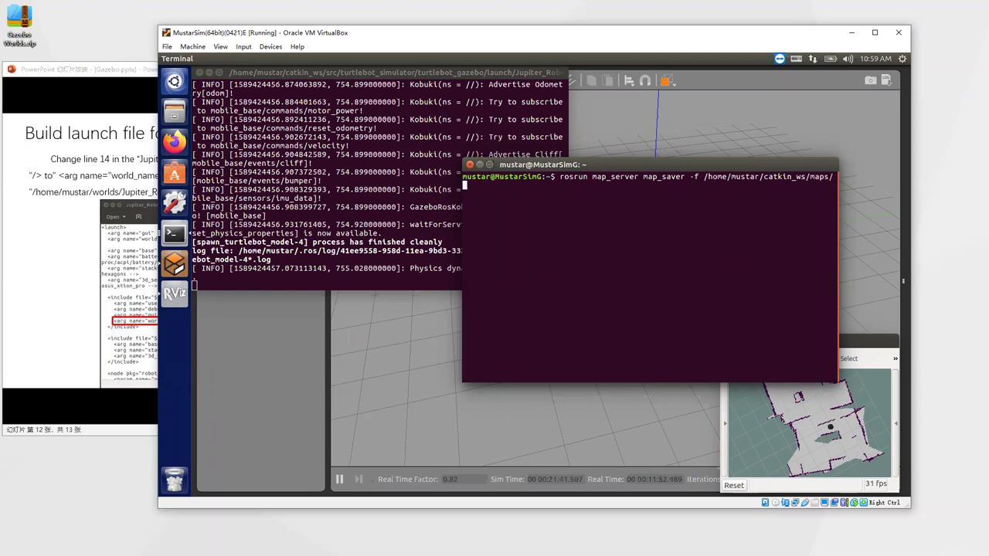
pyautogui.write('test')
pyautogui.press('Return')
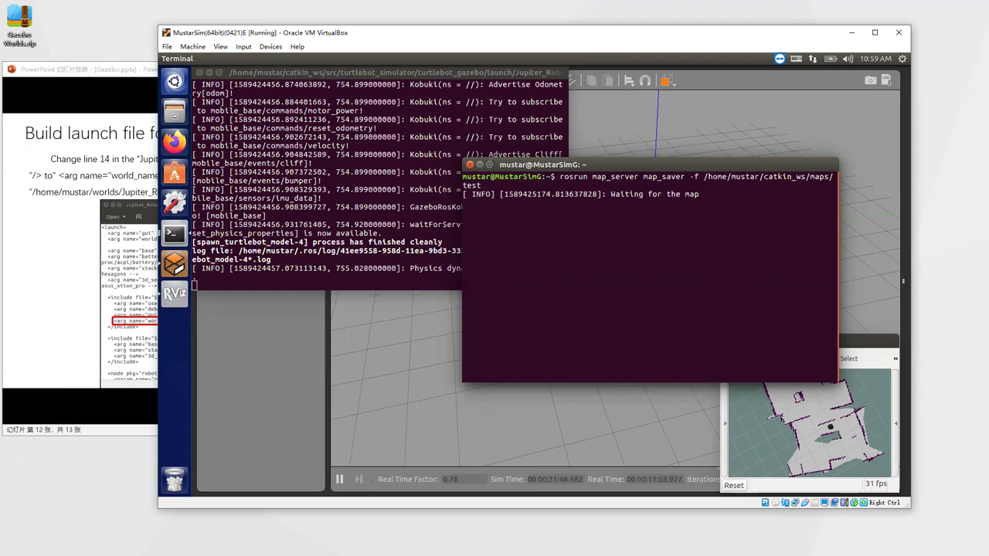
# Browse to catkin_ws/maps in the file manager, preview test.pgm, then close the preview.
pyautogui.click(174, 113)
pyautogui.moveTo(668, 257); pyautogui.dragTo(588, 165)
pyautogui.click(539, 205)
pyautogui.doubleClick(537, 207)
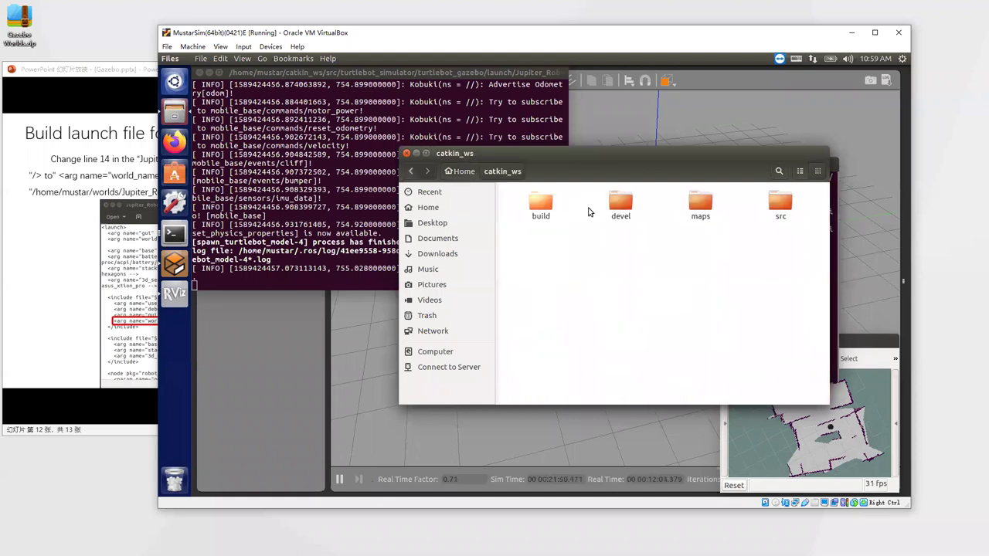
pyautogui.doubleClick(706, 201)
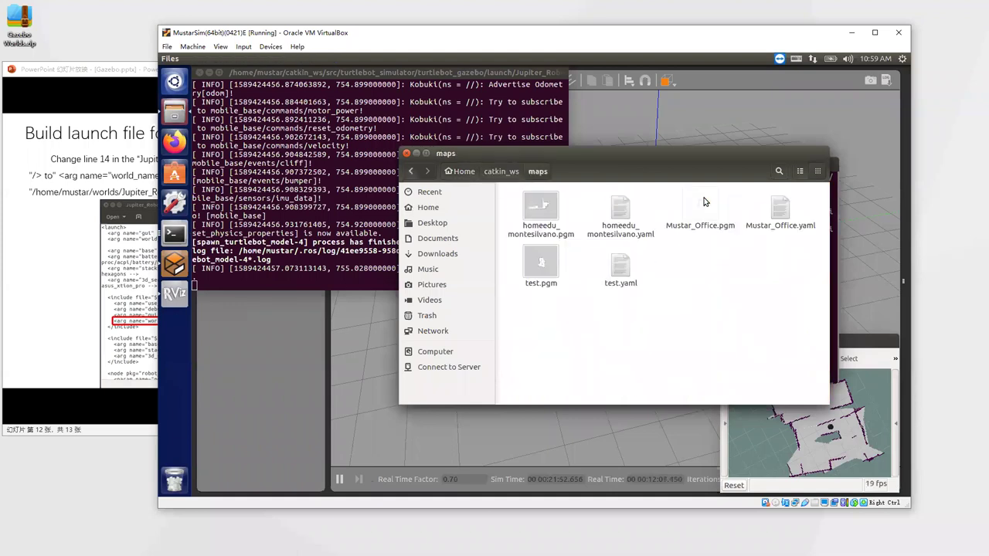
pyautogui.doubleClick(542, 263)
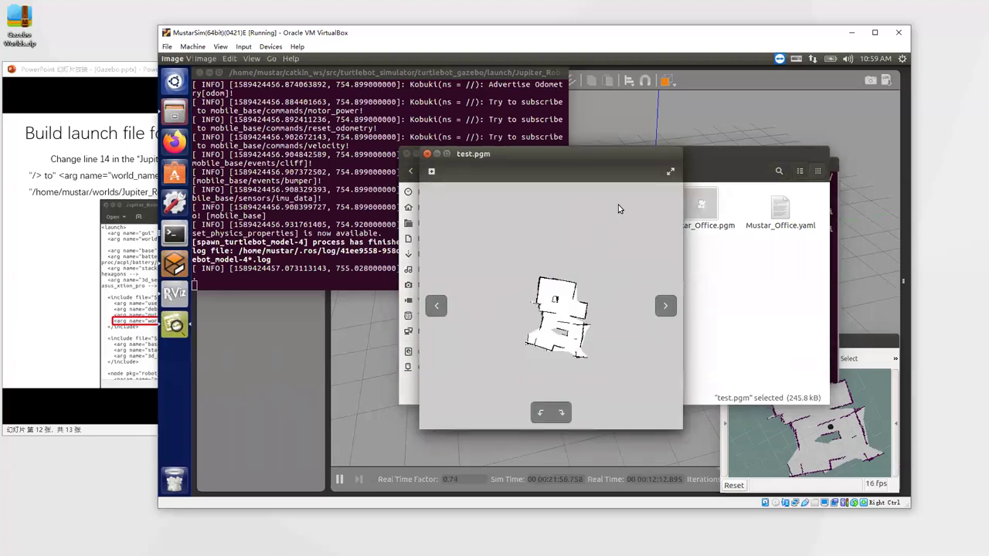
pyautogui.click(427, 155)
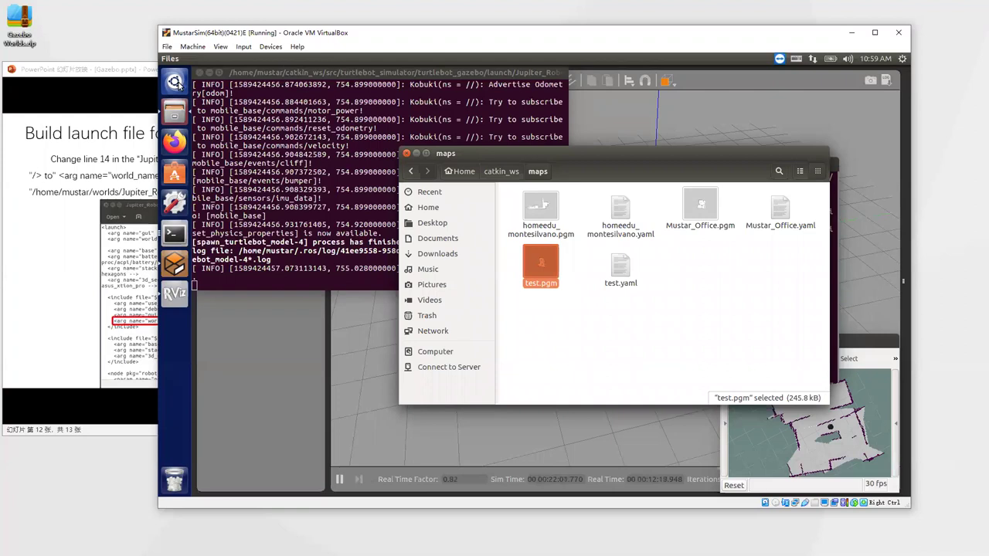
# Launch GIMP by searching 'gn' in the Dash.
pyautogui.click(174, 81)
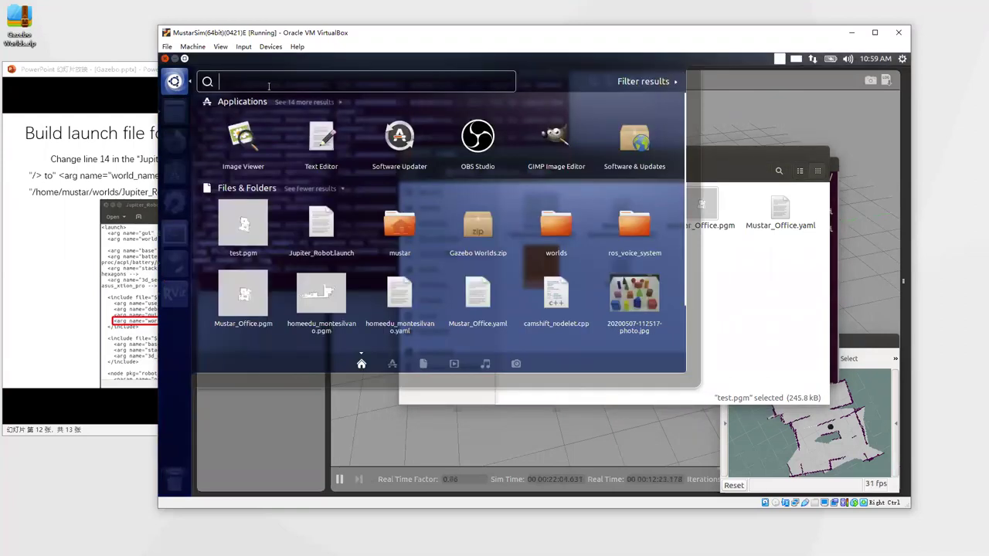
pyautogui.write('g')
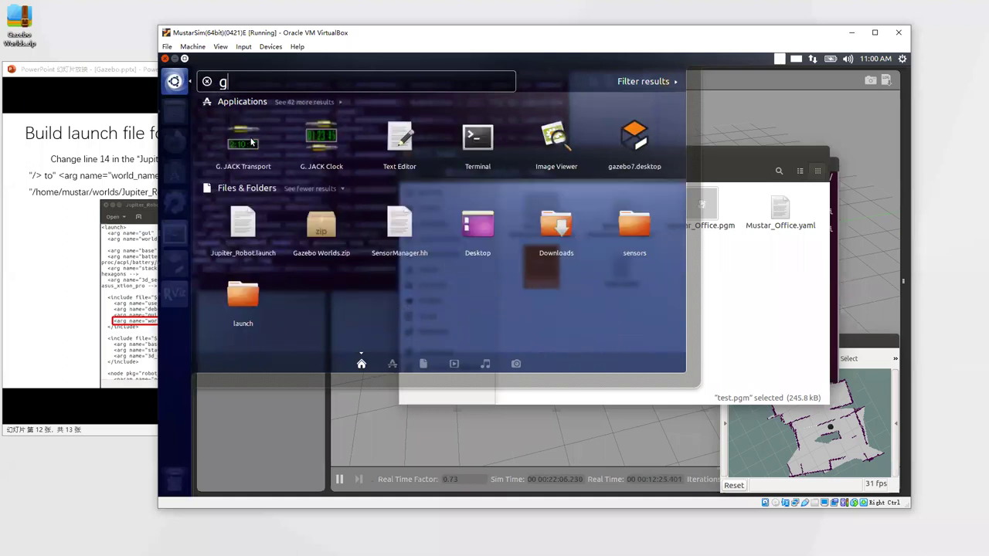
pyautogui.write('n')
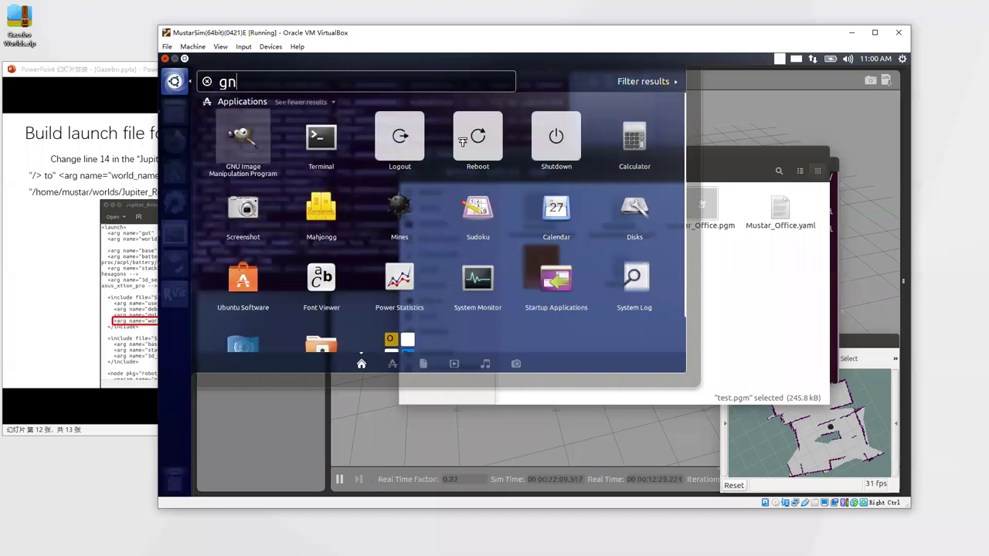
pyautogui.press('Return')
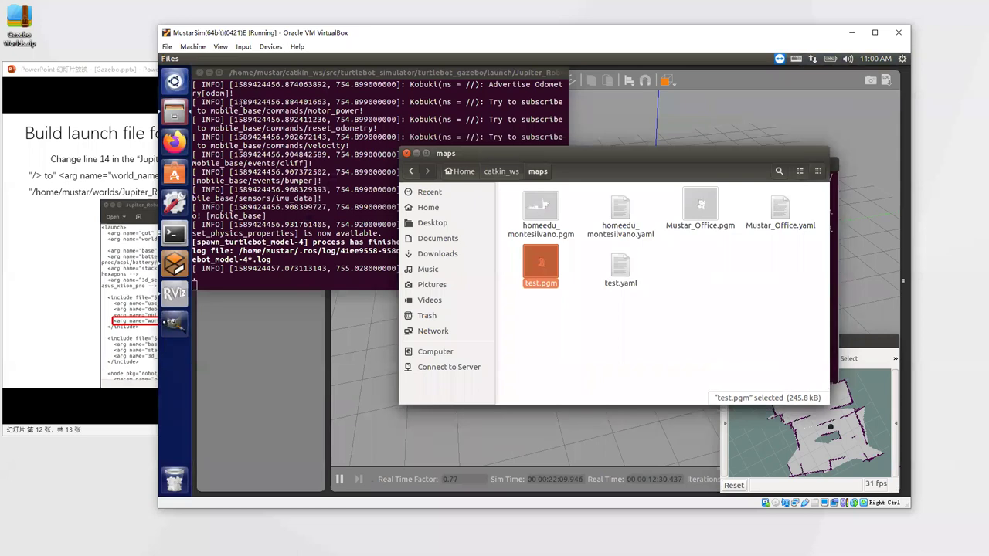
# Stop the Gazebo, rviz and teleop sessions with Ctrl+C, then switch to GIMP.
pyautogui.click(338, 207)
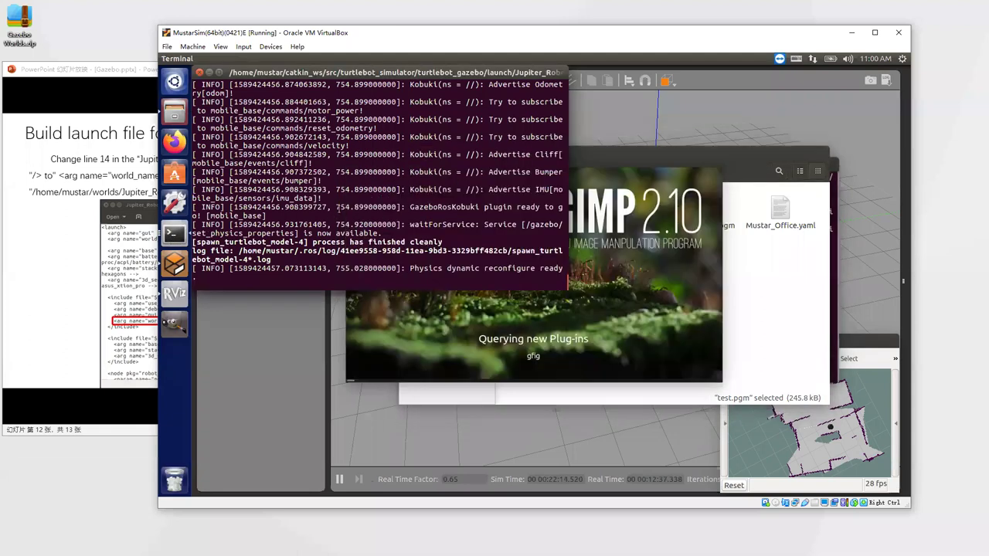
pyautogui.hotkey('ctrl', 'c')
pyautogui.hotkey('ctrl', 'c')
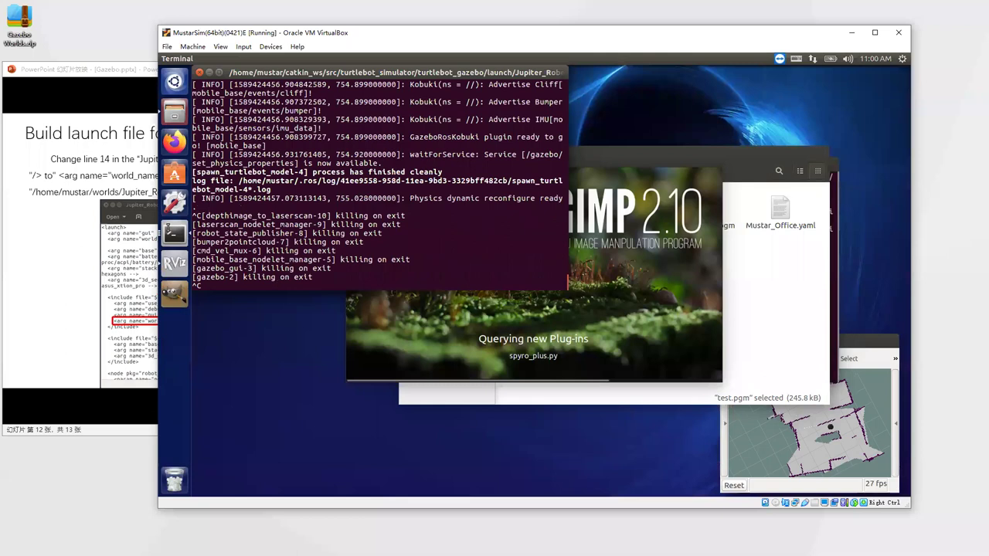
pyautogui.press('super+w')
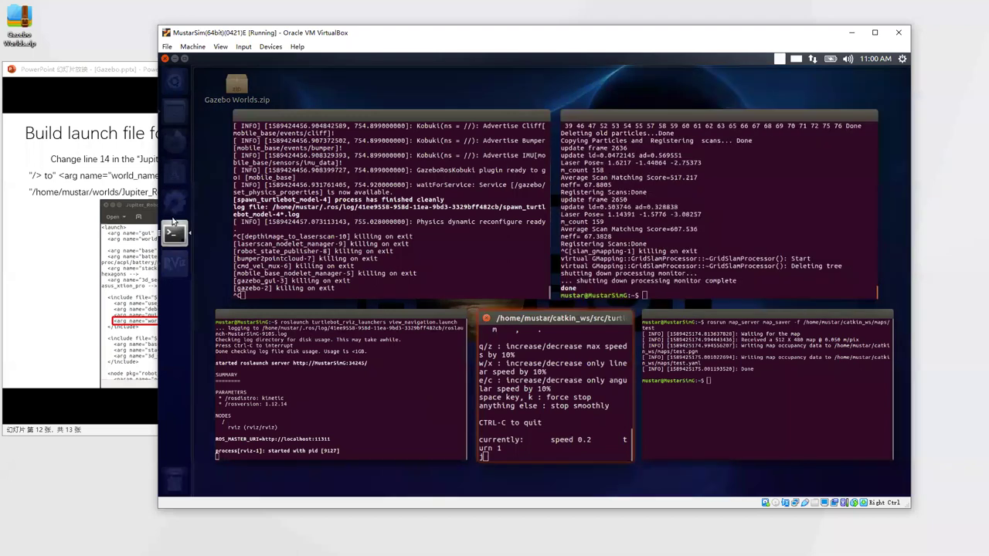
pyautogui.press('Escape')
pyautogui.hotkey('ctrl', 'c')
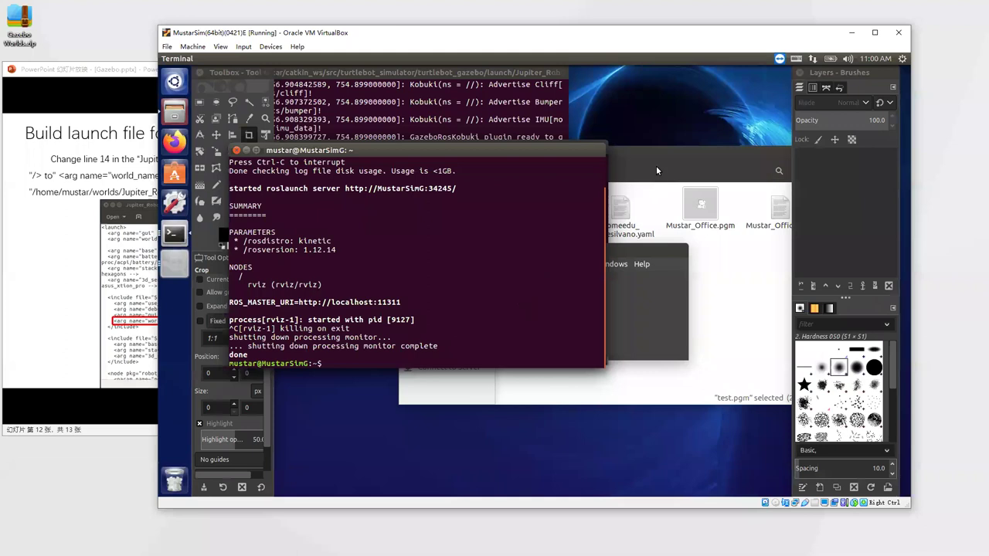
pyautogui.press('ctrl+super+w')
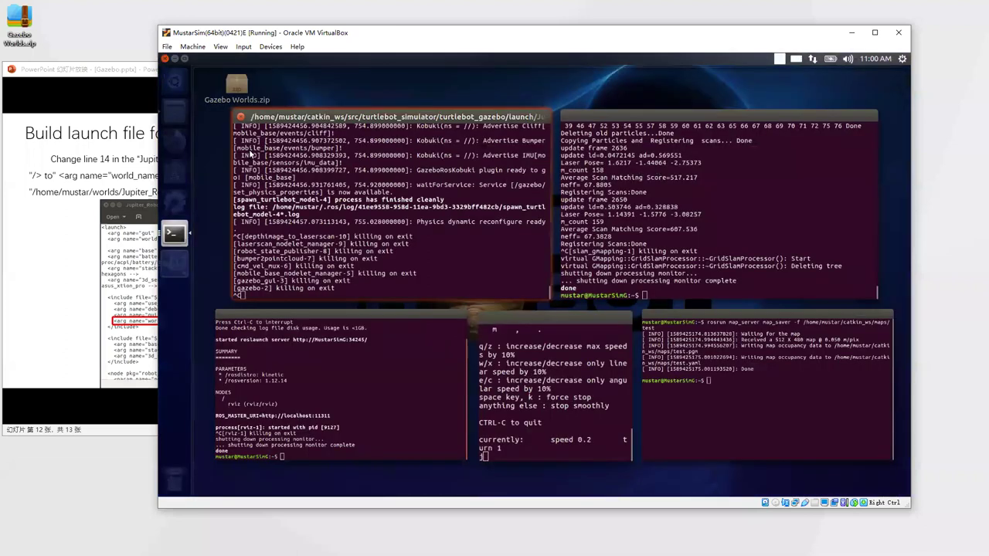
pyautogui.click(377, 148)
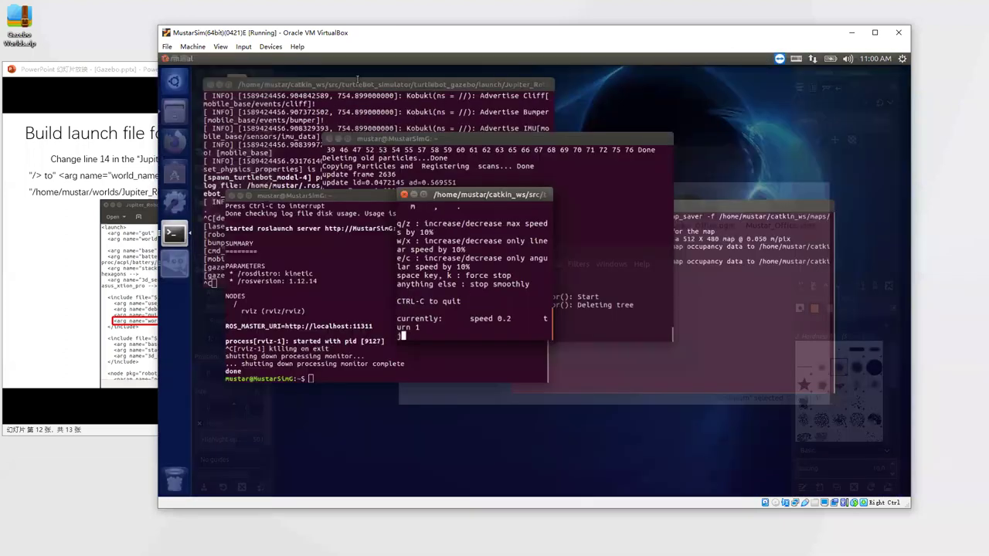
pyautogui.hotkey('ctrl', 'c')
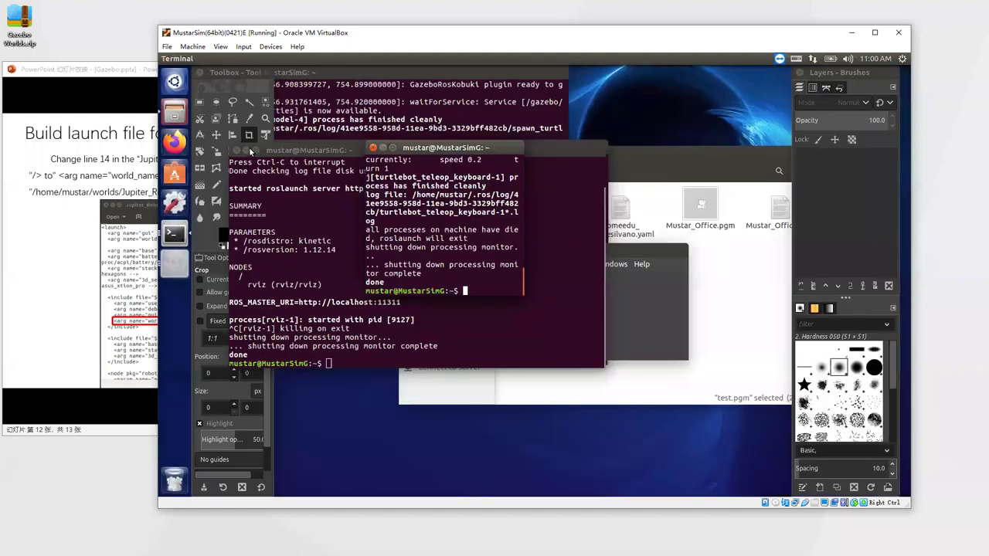
pyautogui.hotkey('alt', 'Tab')
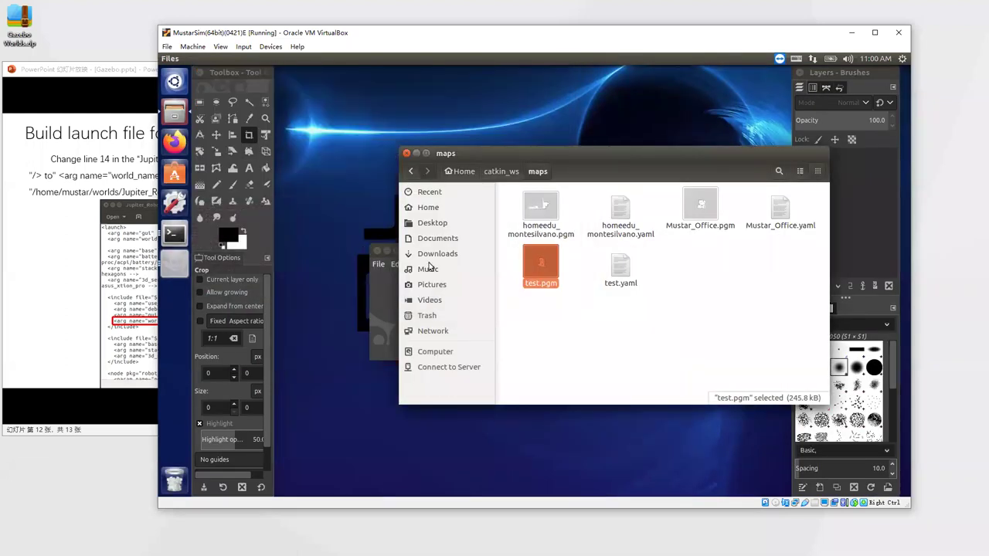
pyautogui.hotkey('alt', 'Tab')
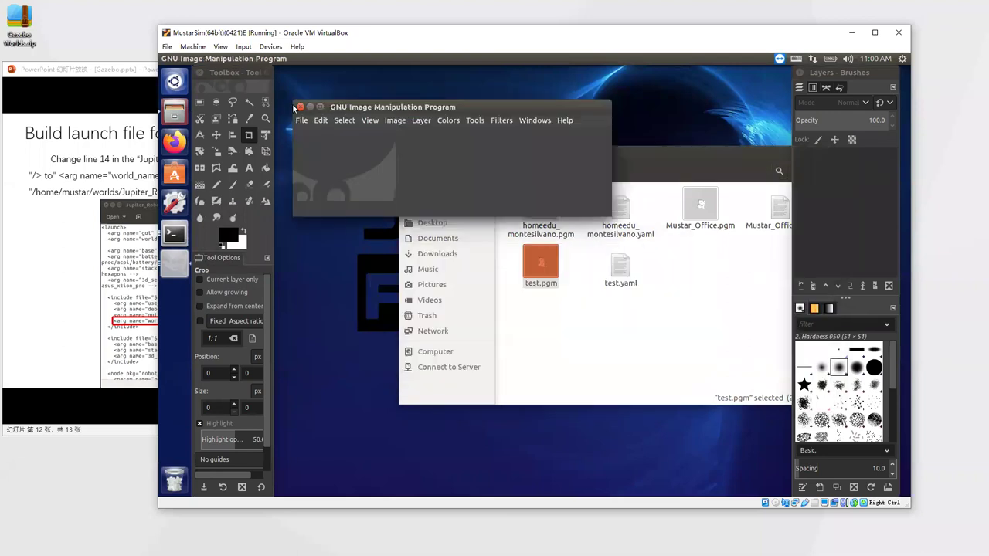
# Open test.pgm from catkin_ws/maps in GIMP.
pyautogui.click(295, 105)
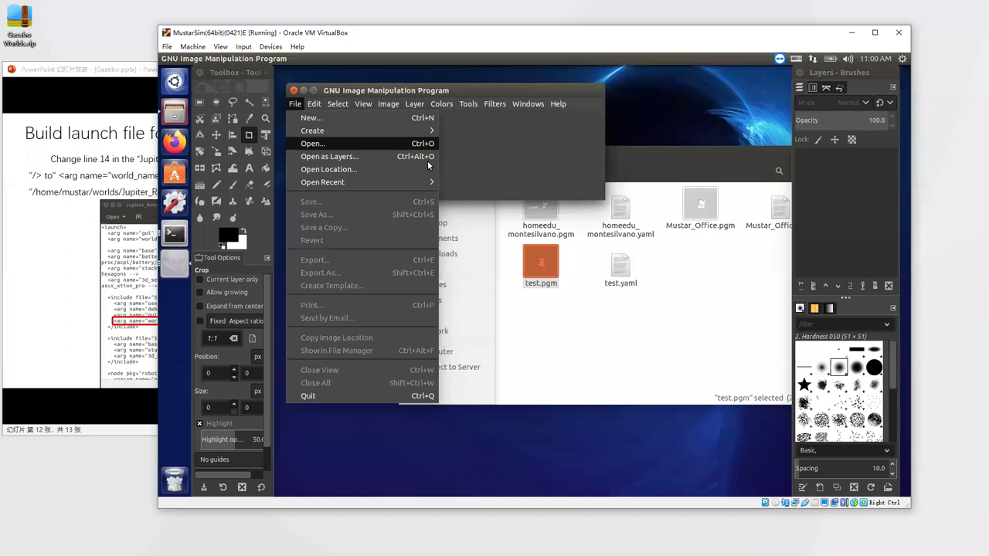
pyautogui.click(312, 142)
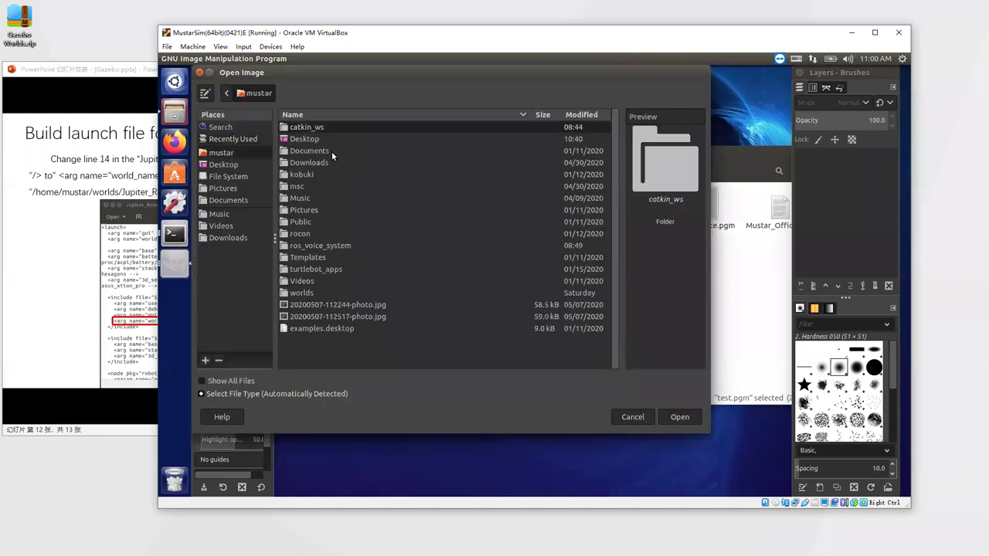
pyautogui.press('Return')
pyautogui.press('Down')
pyautogui.press('Down')
pyautogui.press('Return')
pyautogui.press('Return')
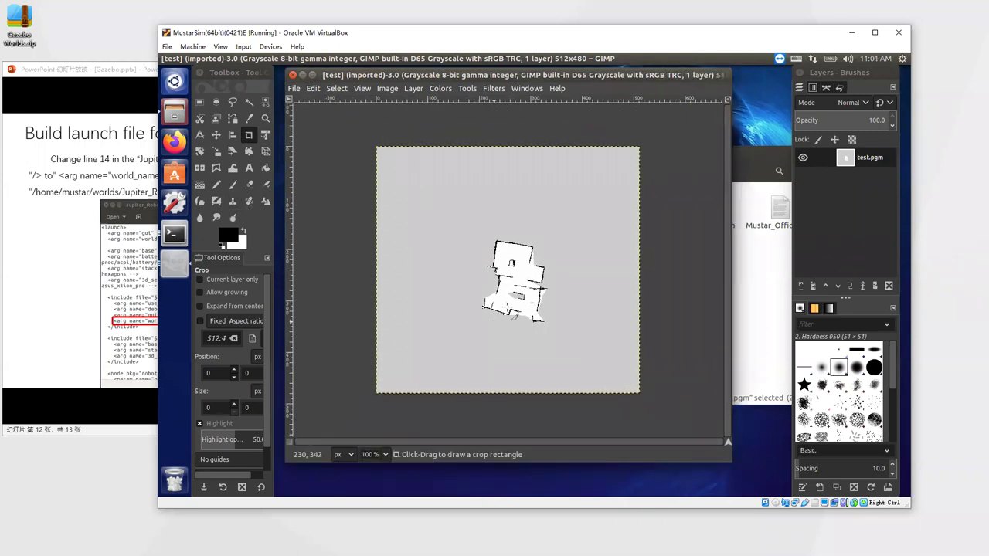
# Zoom into the map and set the Eraser size to 11.
pyautogui.keyDown('ctrl'); pyautogui.scroll(2, 576, 263); pyautogui.keyUp('ctrl')
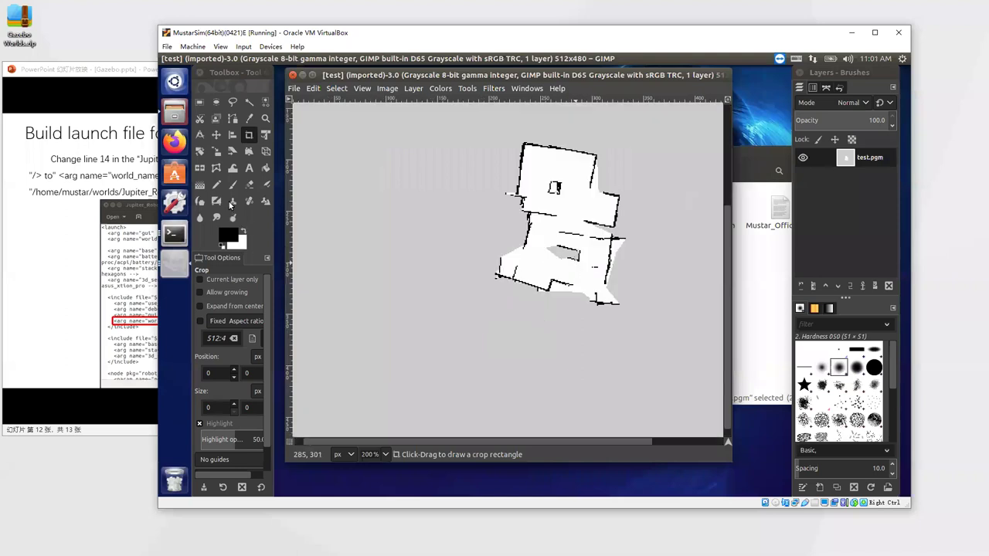
pyautogui.click(246, 353)
pyautogui.scroll(-20, 245, 353)
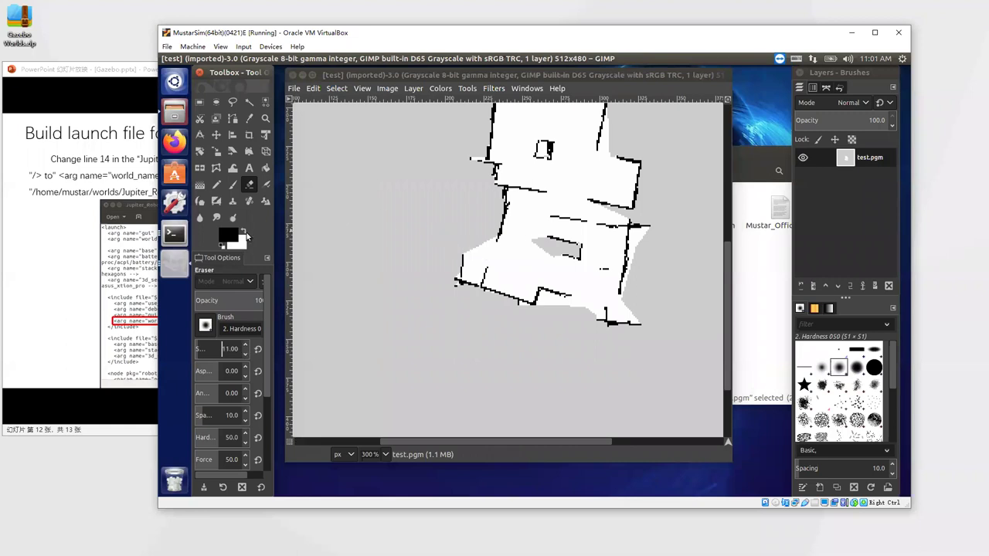
pyautogui.click(237, 235)
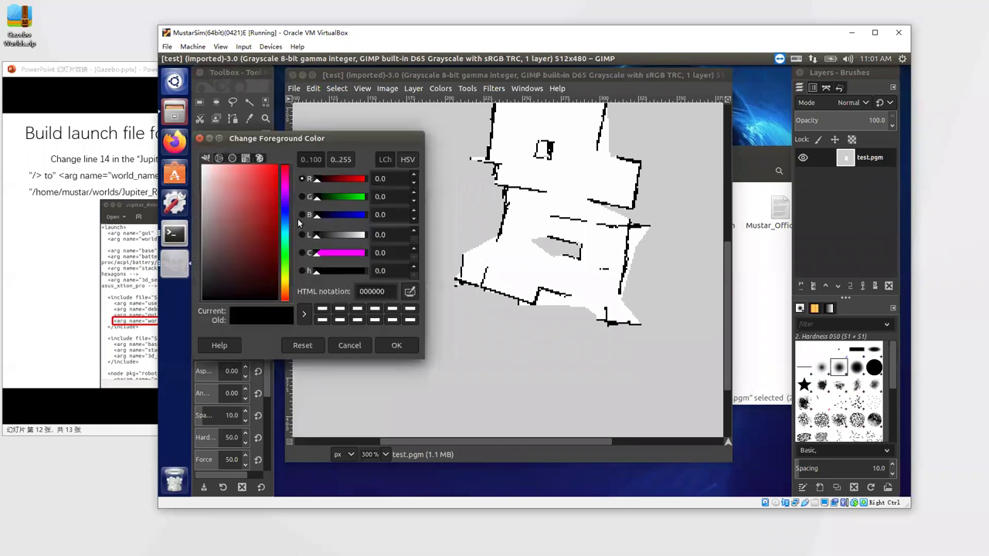
# Set the foreground colour to near-white fcf7f7.
pyautogui.click(204, 166)
pyautogui.click(203, 167)
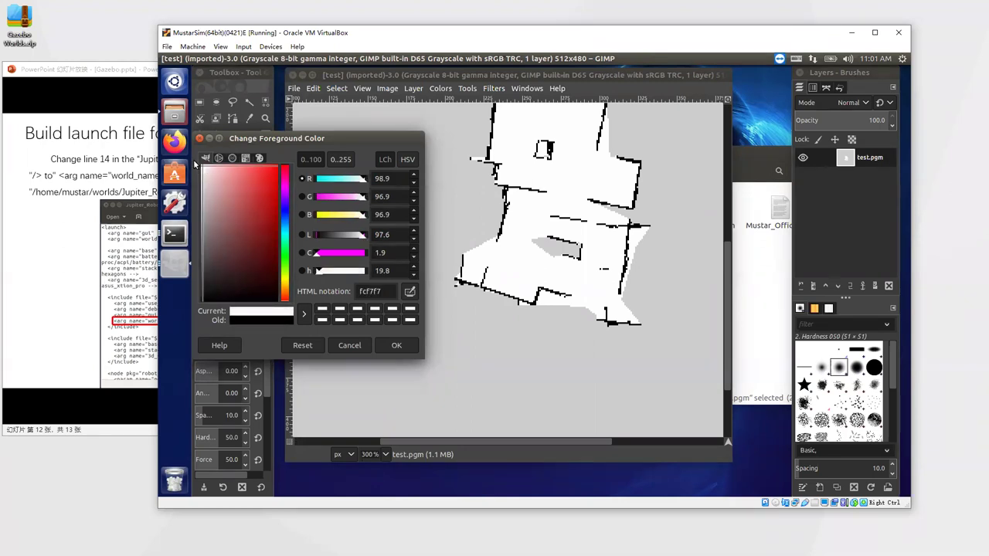
pyautogui.press('Return')
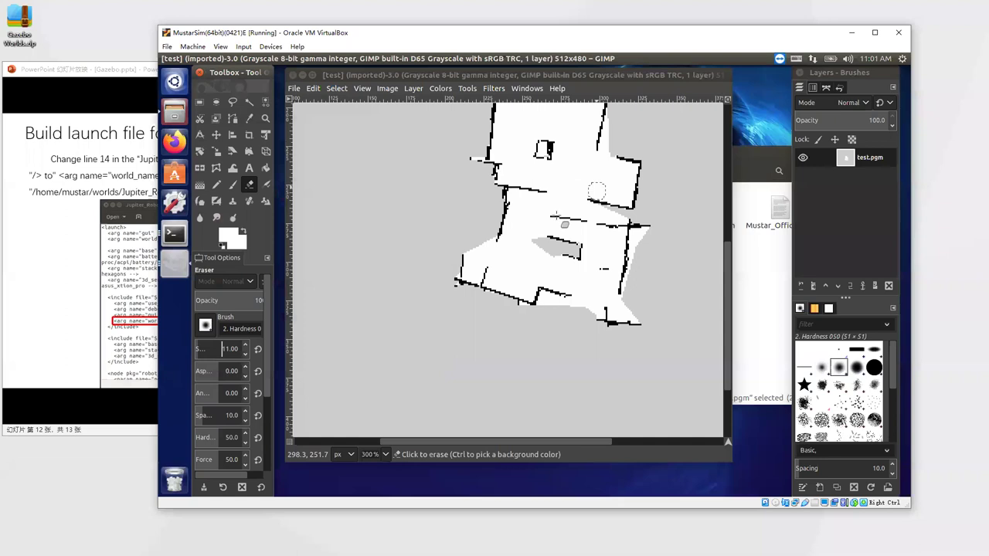
# Erase the stray black line segments and strip along the map's right edge.
pyautogui.moveTo(567, 219); pyautogui.dragTo(621, 223)
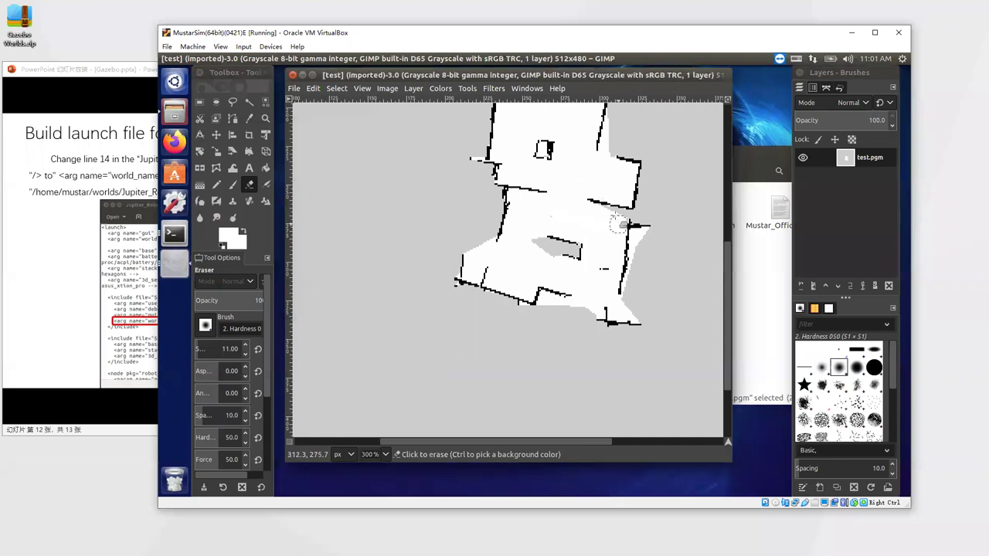
pyautogui.click(640, 224)
pyautogui.keyDown('shift'); pyautogui.click(640, 313); pyautogui.keyUp('shift')
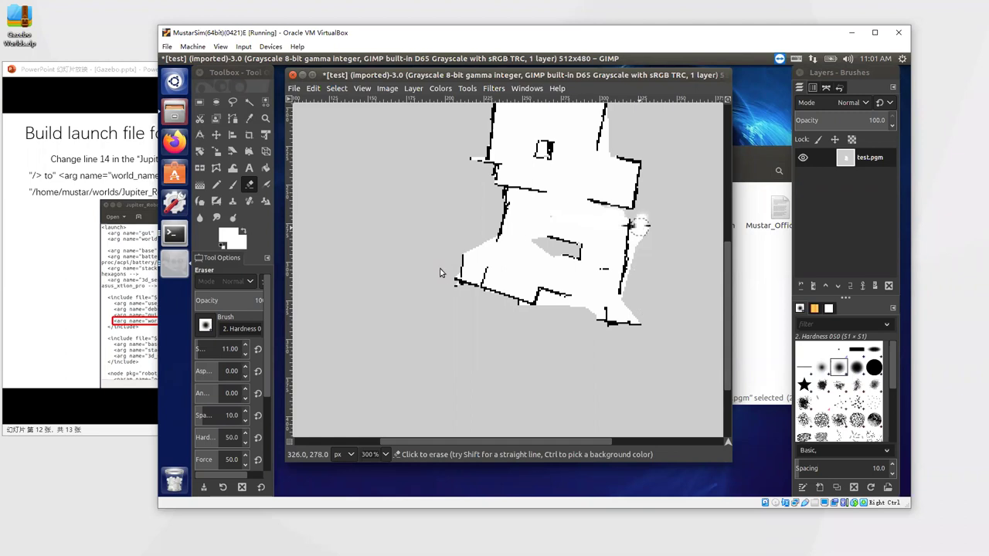
pyautogui.click(214, 185)
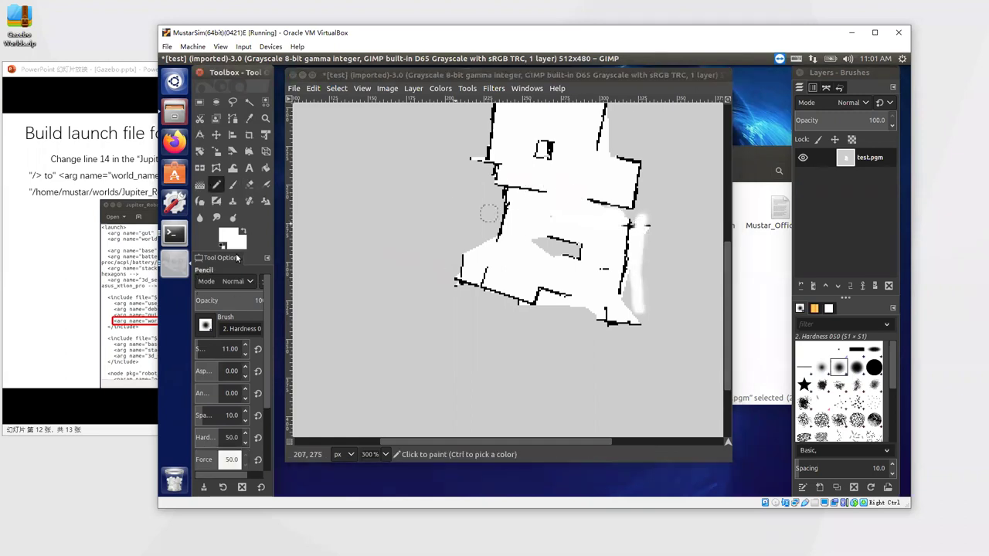
# Set the pencil size to 1 and the foreground colour to black.
pyautogui.click(245, 356)
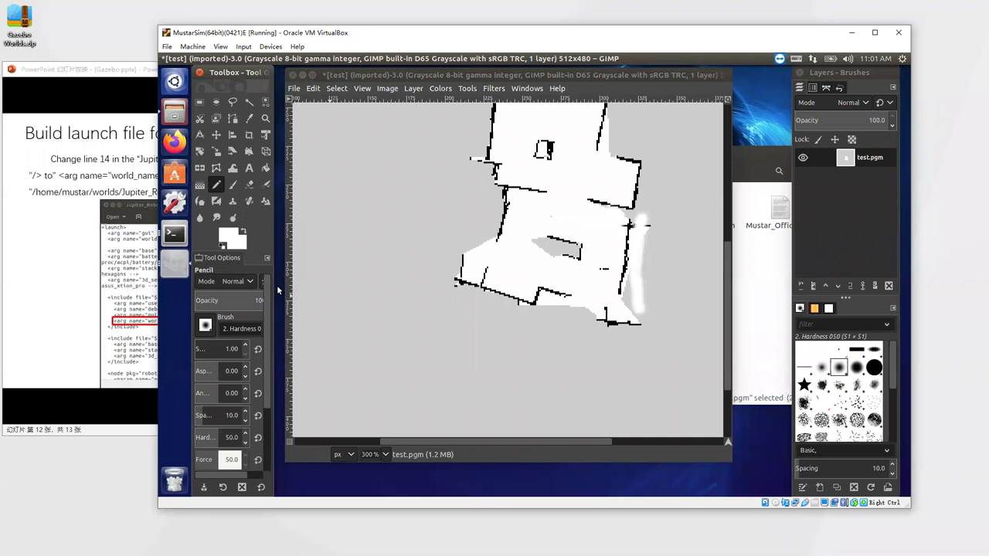
pyautogui.click(228, 236)
pyautogui.click(247, 272)
pyautogui.click(389, 331)
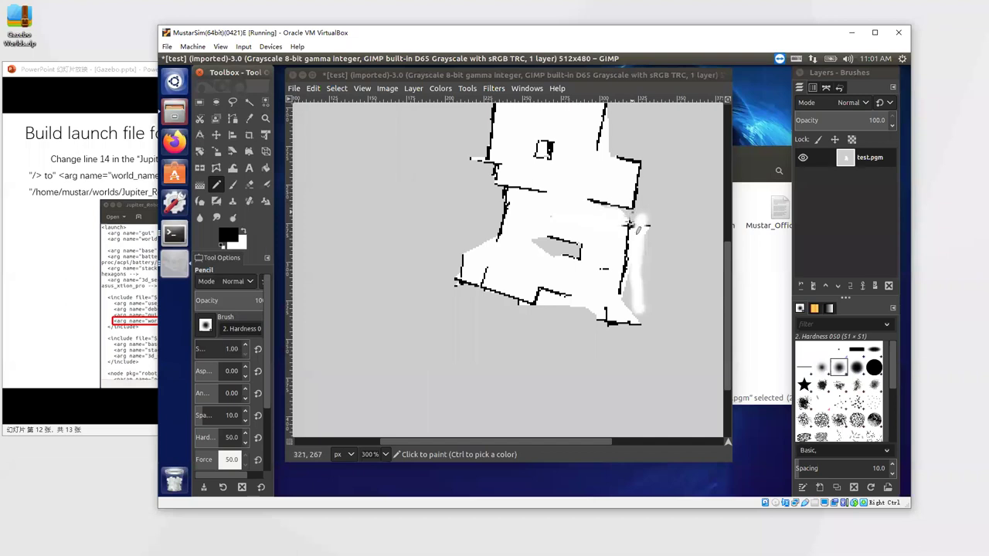
# Undo the grey fill and draw black pencil lines closing the left wall gap.
pyautogui.click(634, 222)
pyautogui.click(561, 189)
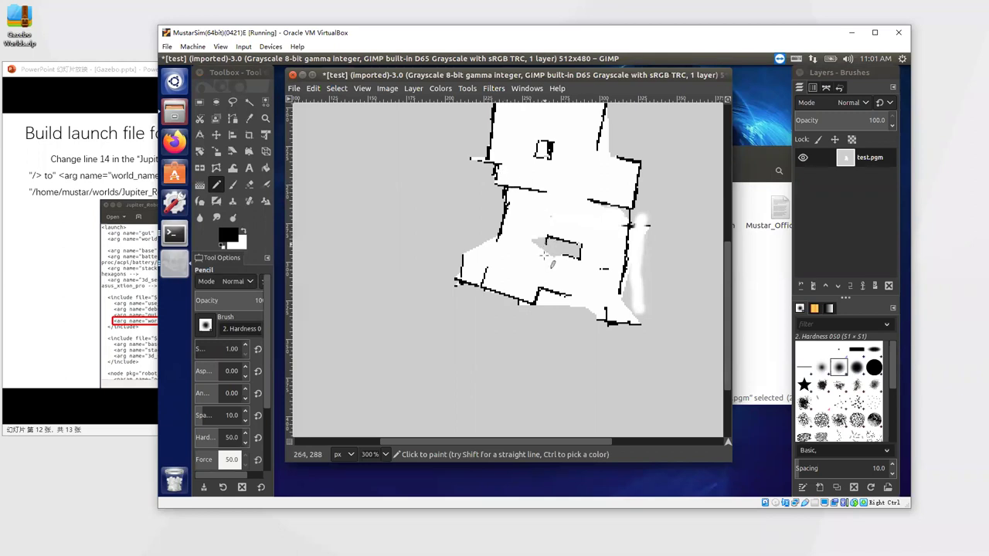
pyautogui.hotkey('ctrl', 'z')
pyautogui.hotkey('ctrl', 'z')
pyautogui.hotkey('ctrl', 'z')
pyautogui.moveTo(469, 225); pyautogui.dragTo(462, 266)
pyautogui.moveTo(476, 207)
pyautogui.mouseDown()
pyautogui.moveTo(471, 224)
pyautogui.moveTo(478, 194)
pyautogui.moveTo(474, 211)
pyautogui.moveTo(504, 189)
pyautogui.mouseUp()
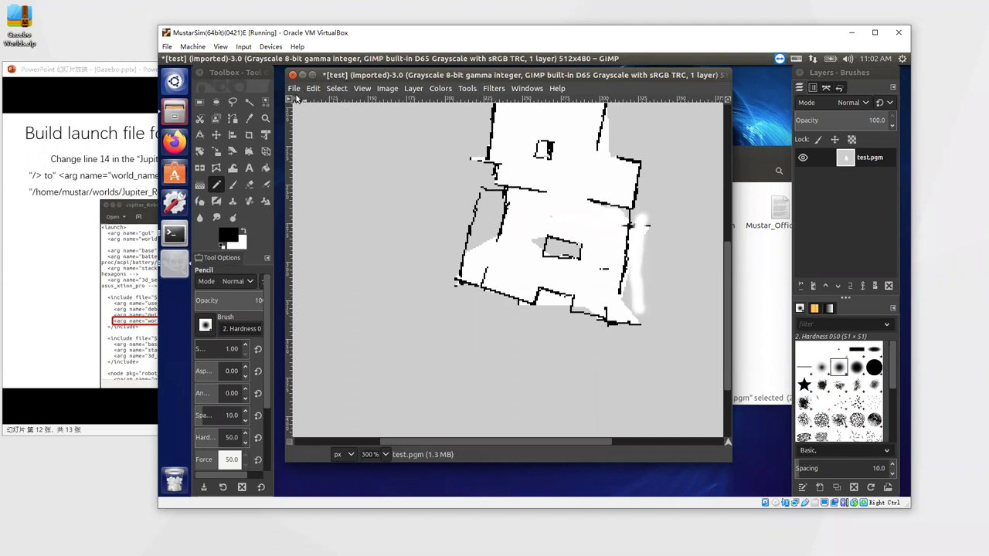
pyautogui.click(295, 89)
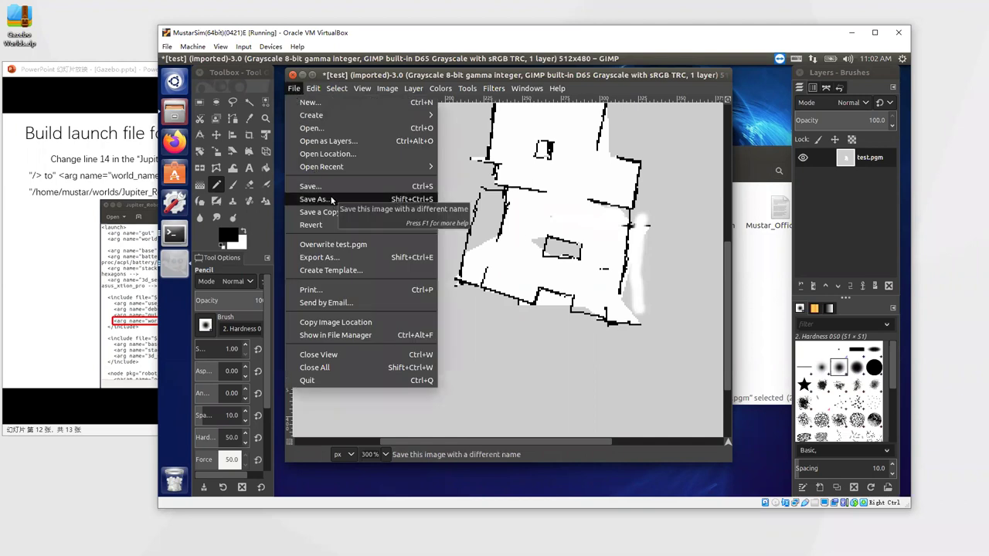
# Export over test.pgm in catkin_ws/maps as Raw, then close the image discarding changes.
pyautogui.click(329, 258)
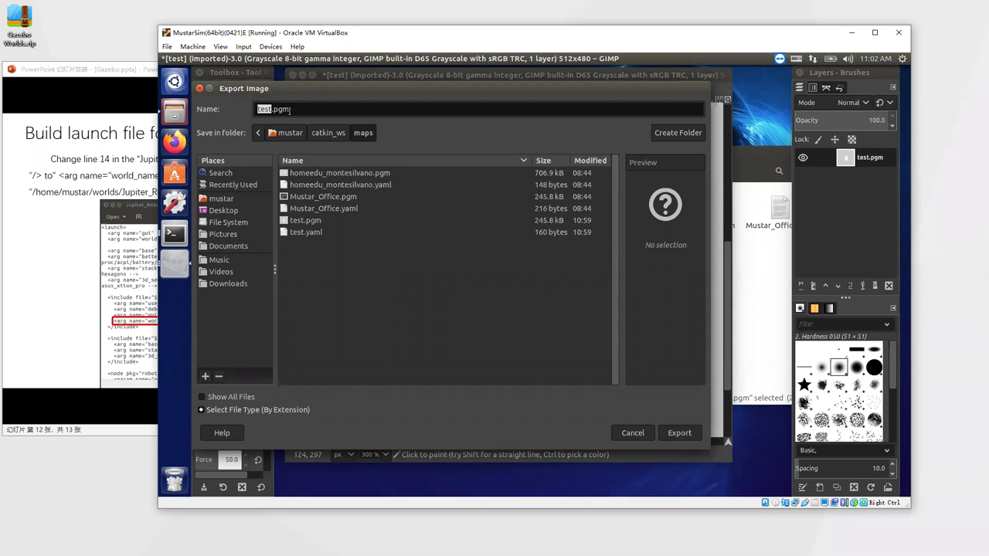
pyautogui.click(687, 434)
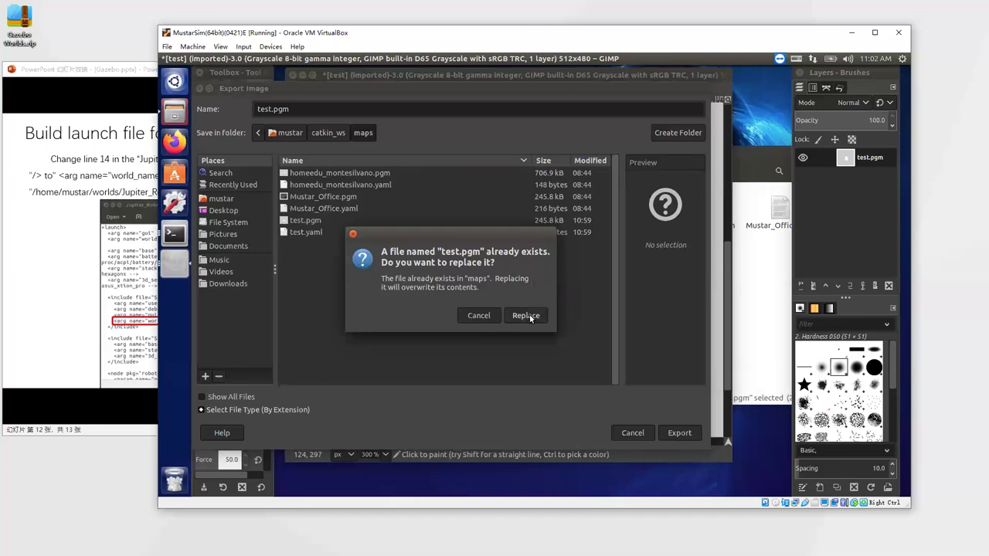
pyautogui.click(527, 316)
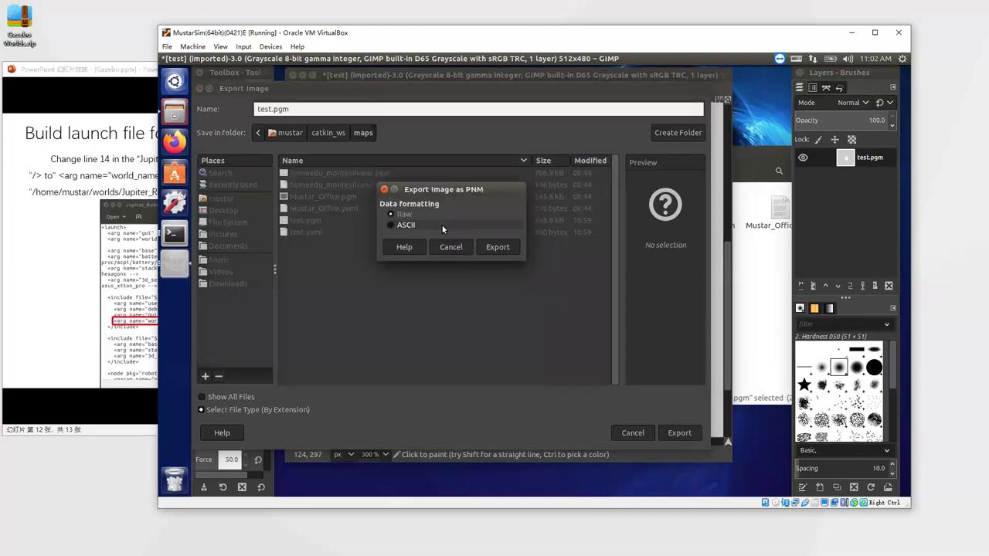
pyautogui.click(497, 248)
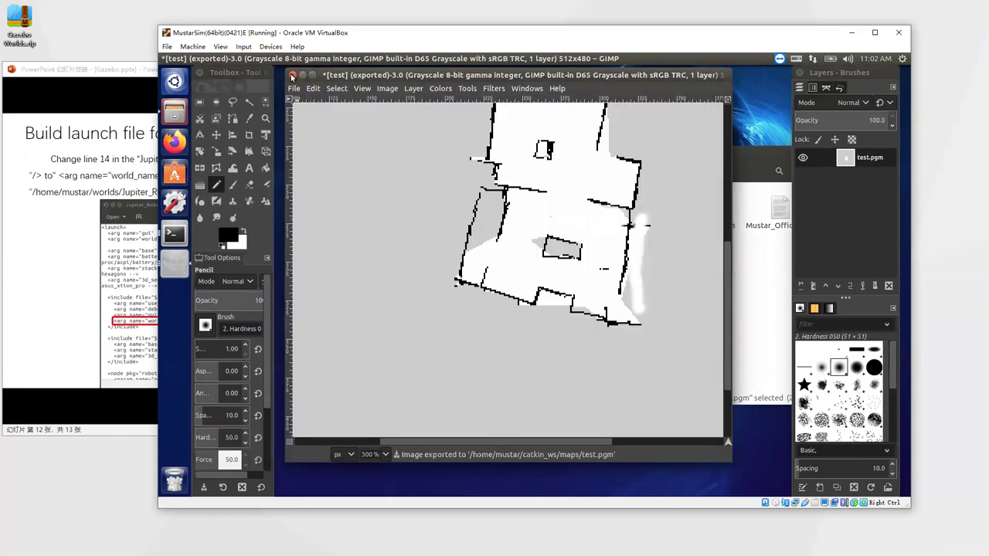
pyautogui.click(293, 75)
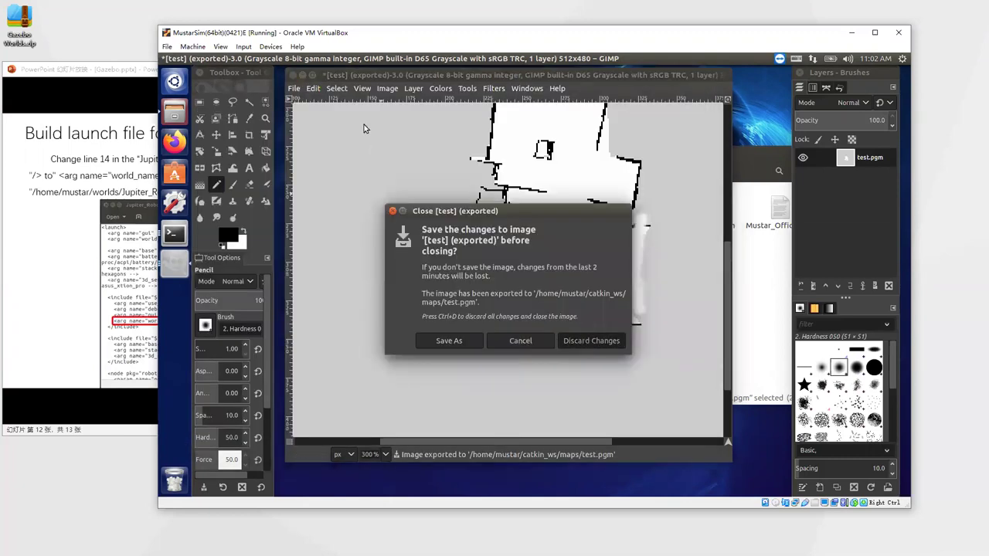
pyautogui.hotkey('ctrl', 'd')
# Quit GIMP, preview the re-exported test.pgm in the image viewer, and close it.
pyautogui.click(294, 74)
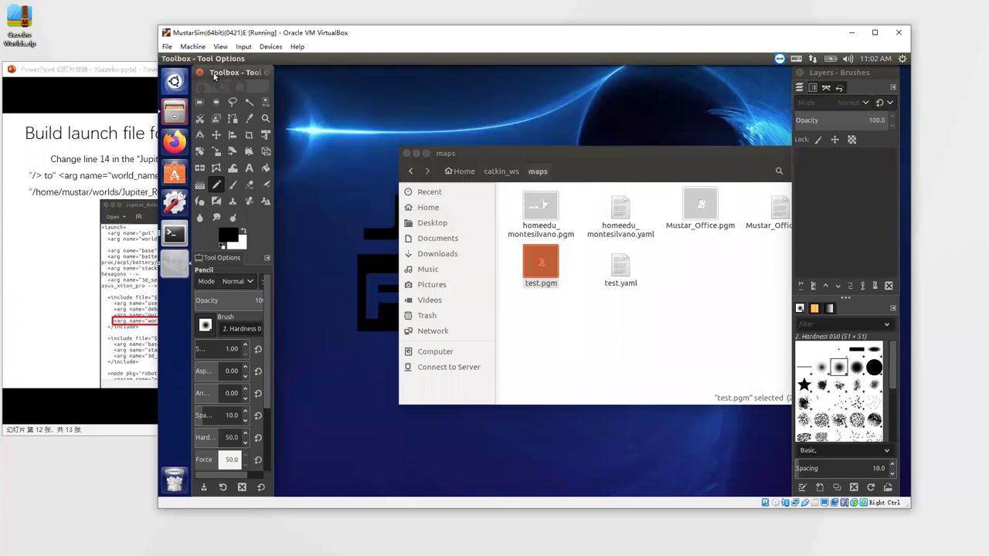
pyautogui.click(200, 72)
pyautogui.doubleClick(541, 261)
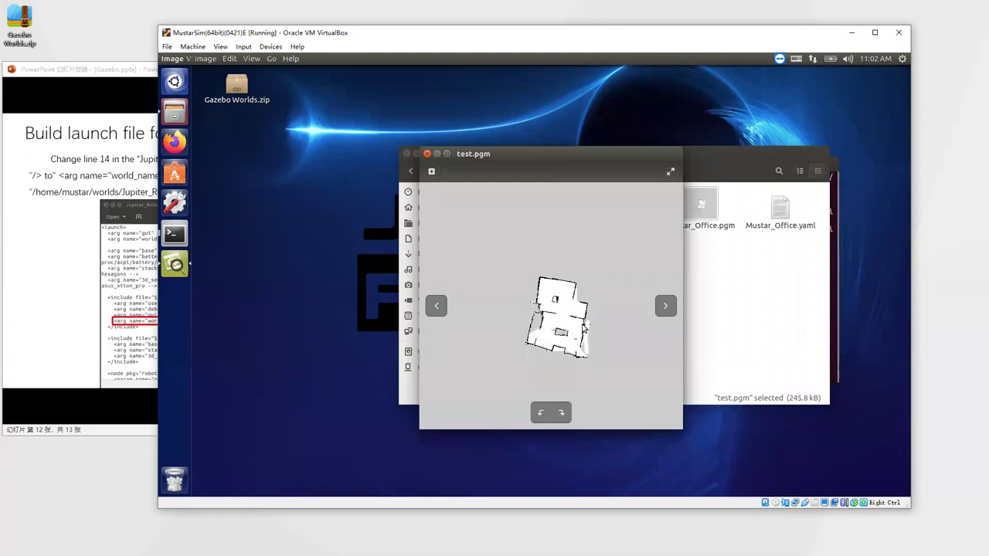
pyautogui.click(426, 154)
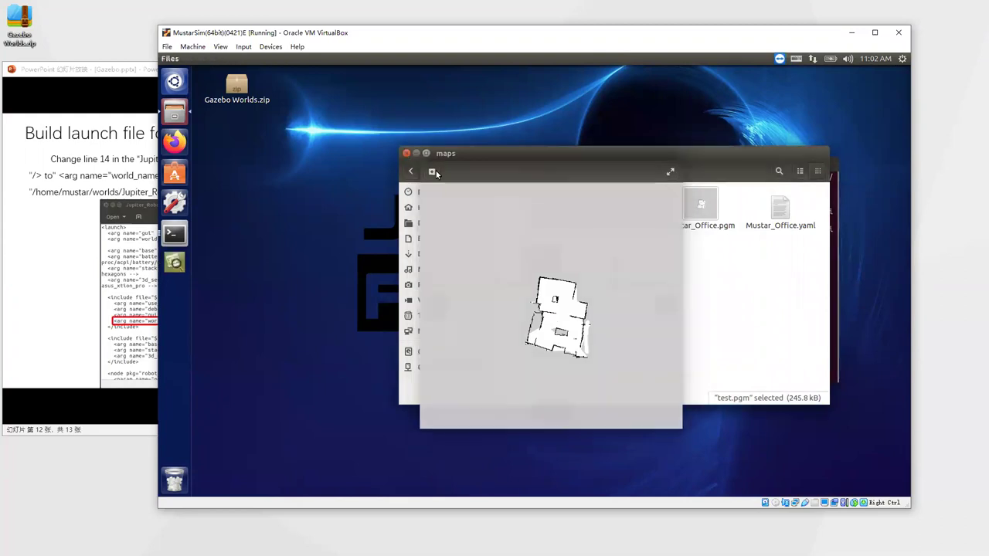
pyautogui.click(616, 340)
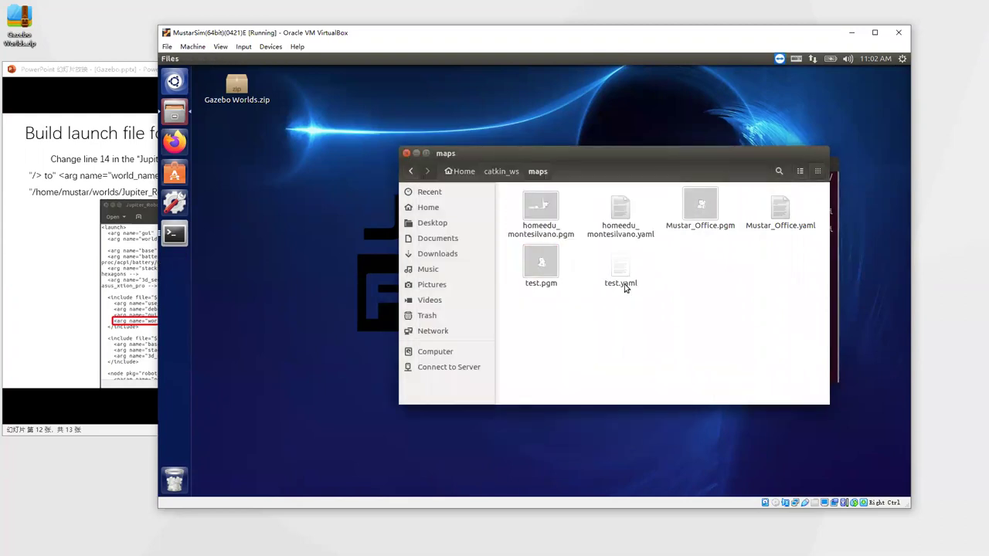
pyautogui.doubleClick(625, 286)
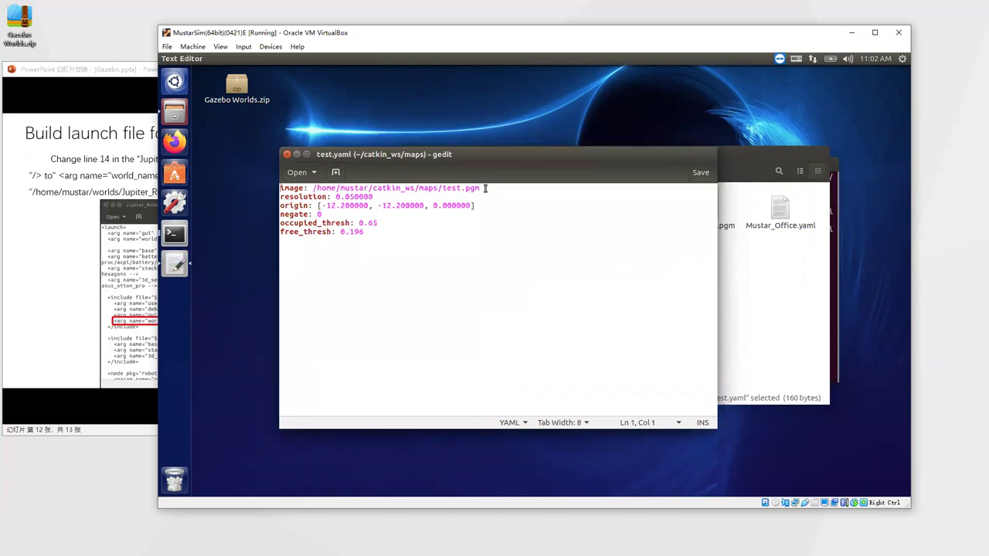
pyautogui.moveTo(556, 161); pyautogui.dragTo(595, 317)
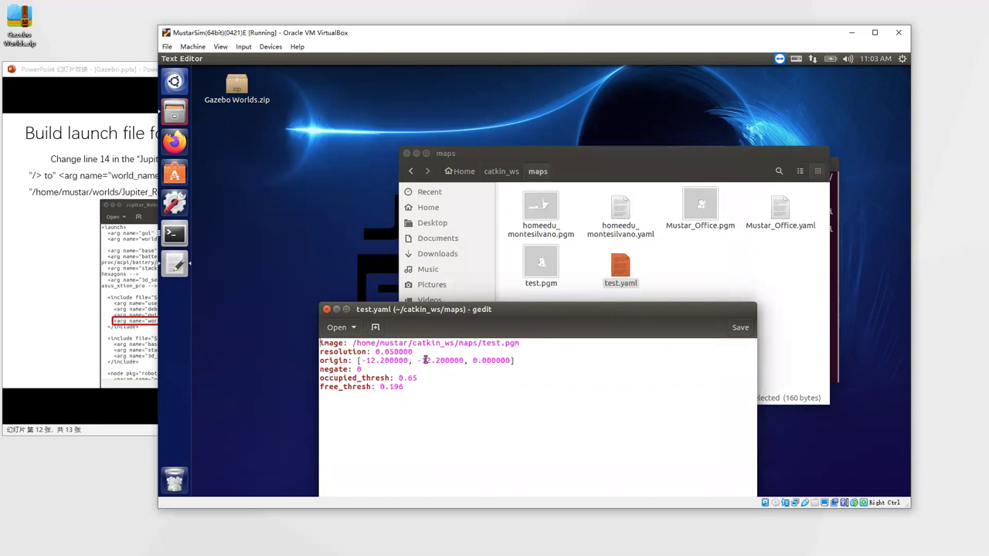
pyautogui.click(326, 309)
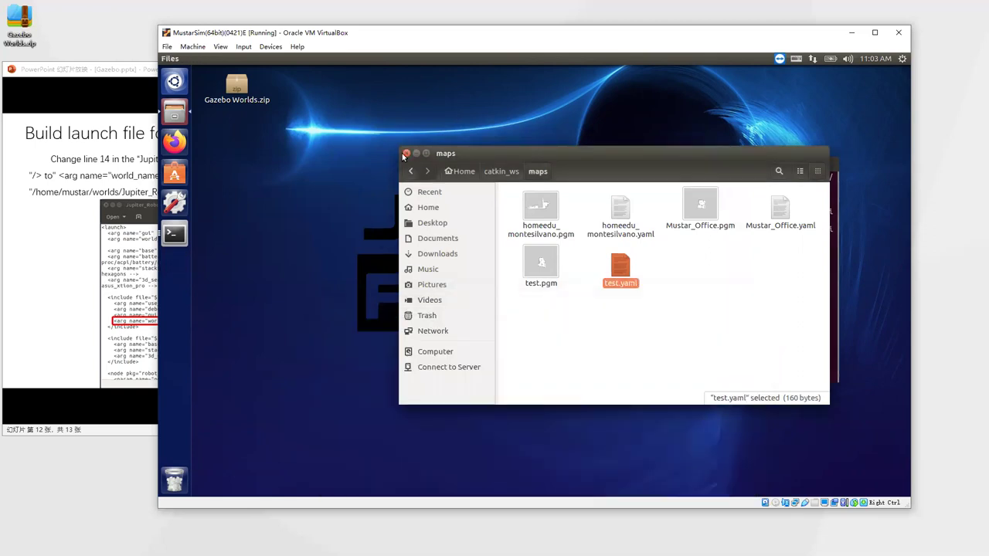
# View Mustar_Office.pgm zoomed in, close it, and return to the PowerPoint slideshow.
pyautogui.doubleClick(700, 204)
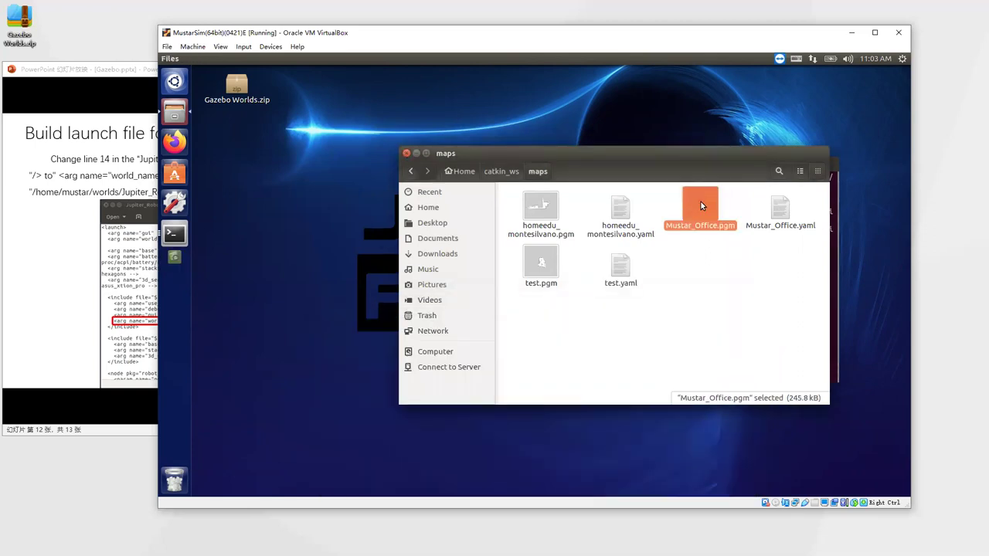
pyautogui.scroll(5, 581, 331)
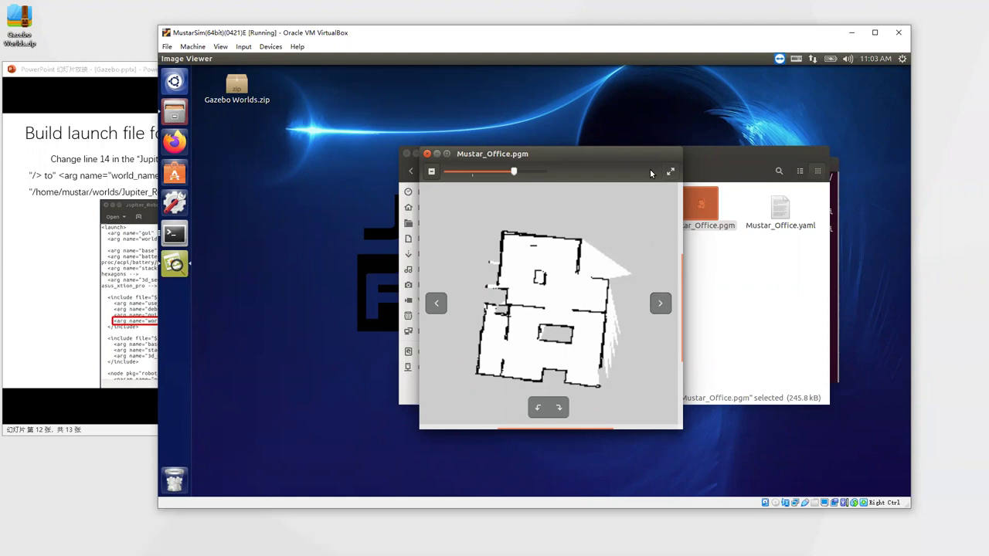
pyautogui.click(426, 157)
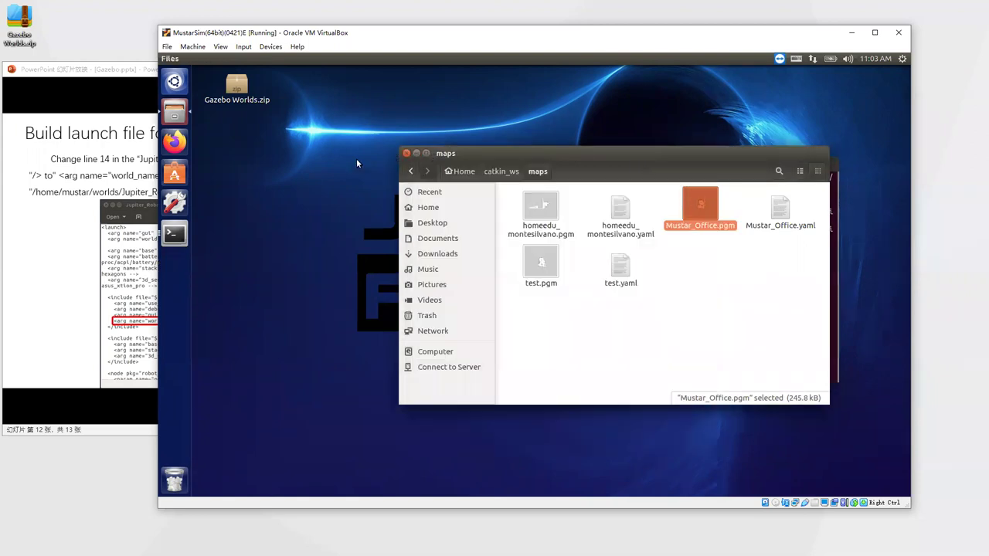
pyautogui.click(95, 70)
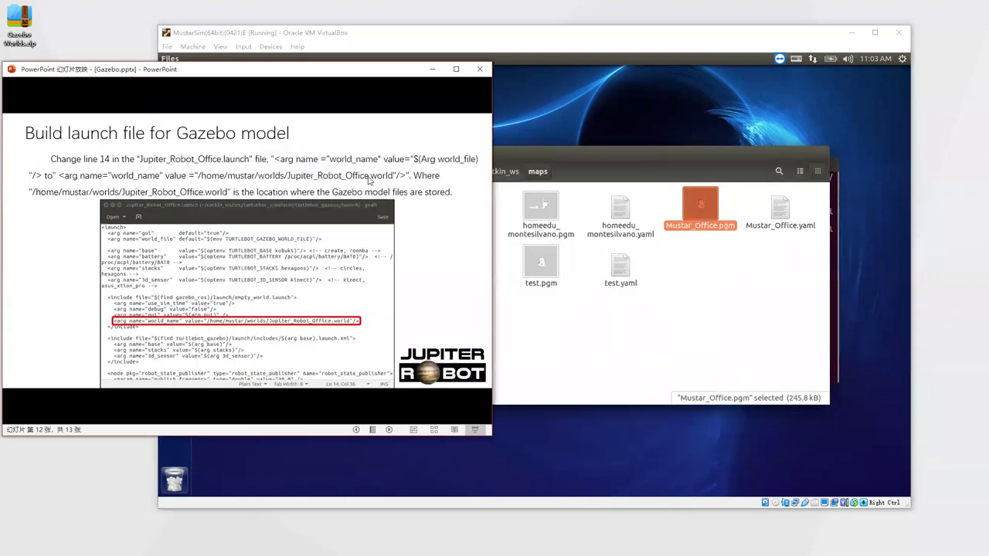
# Show the mapping-tips Notes slide 13 maximized, then minimize the slideshow.
pyautogui.click(369, 181)
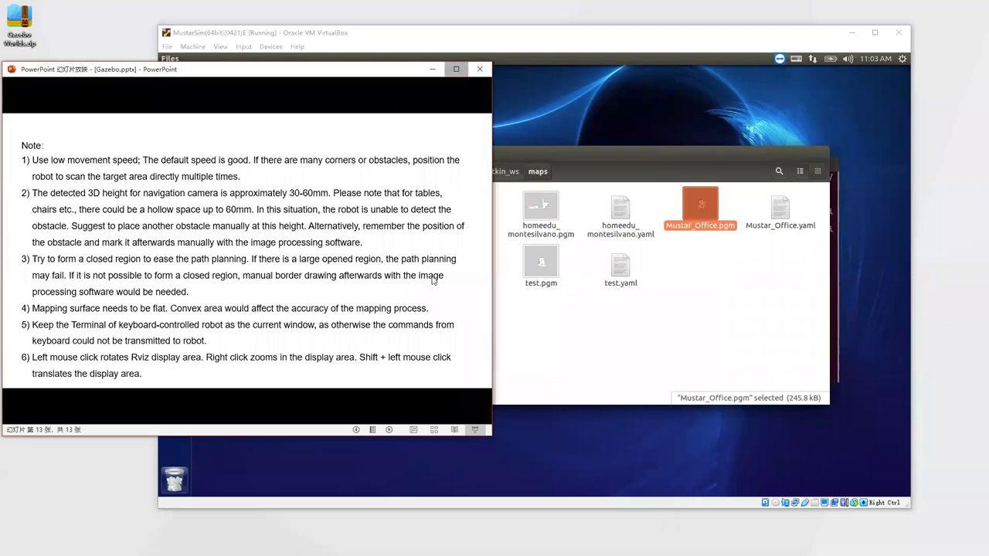
pyautogui.press('super+Up')
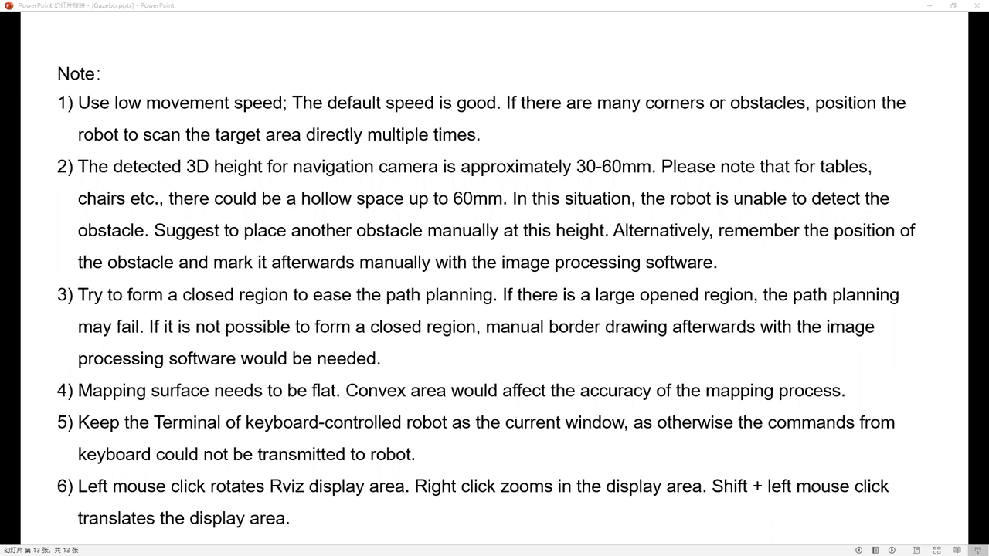
pyautogui.click(932, 7)
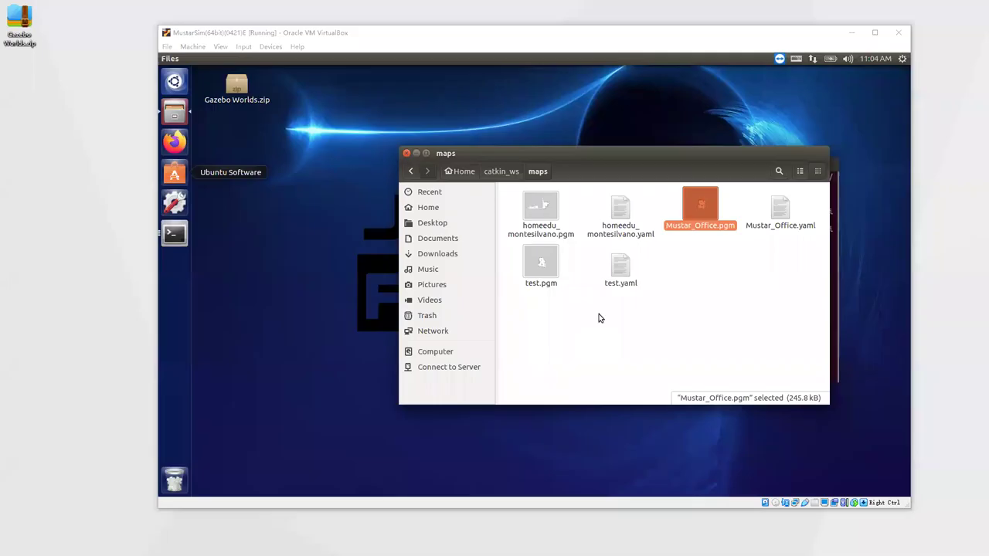
# Minimize the VirtualBox window to reveal the RoboCup deck at SLAM Map Building.
pyautogui.click(334, 36)
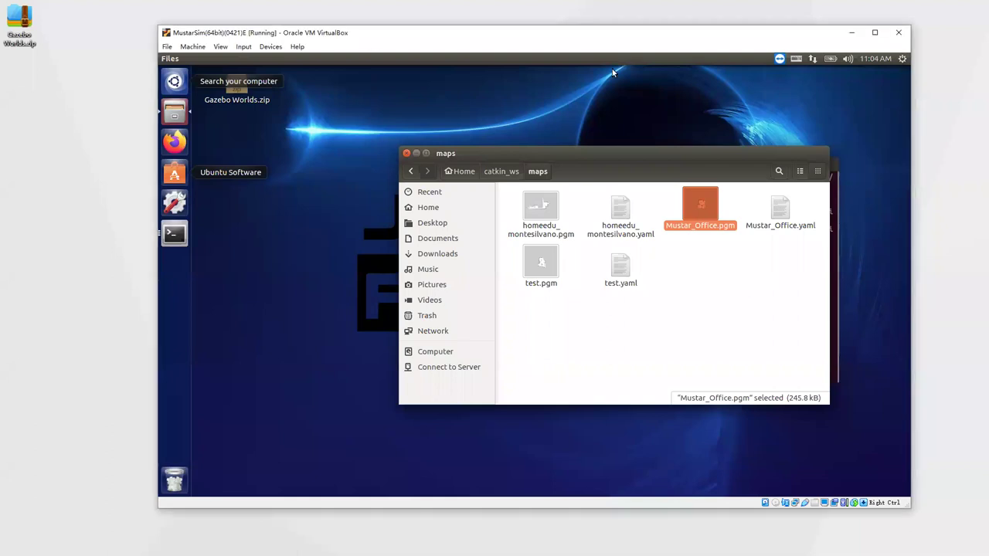
pyautogui.click(882, 36)
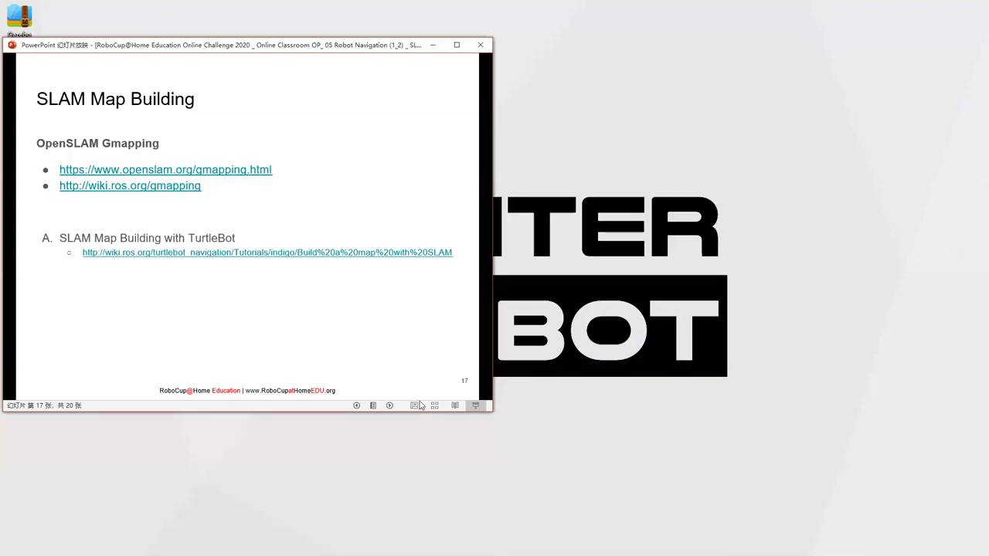
# Advance the maximized Robot Navigation deck from slide 18 to closing slide 20.
pyautogui.click(390, 405)
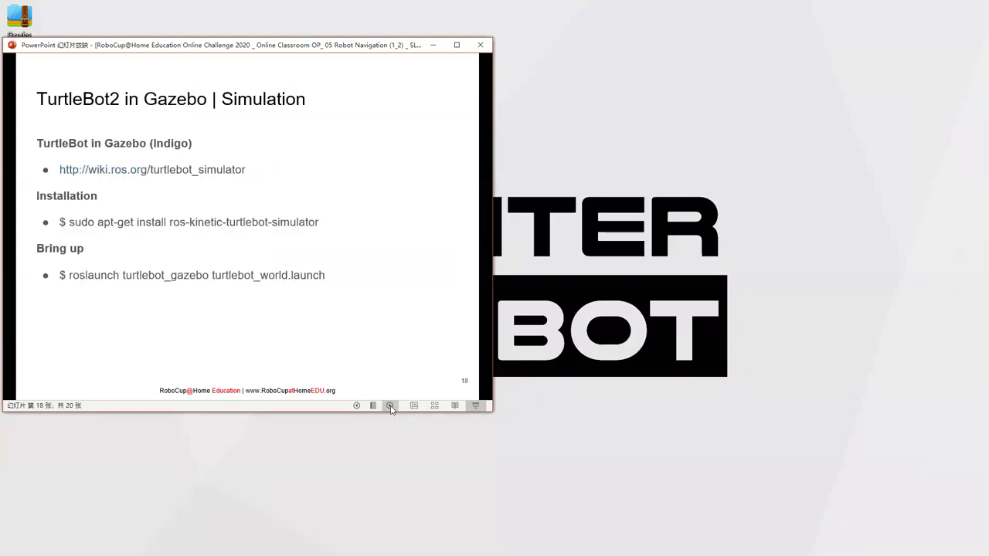
pyautogui.click(456, 44)
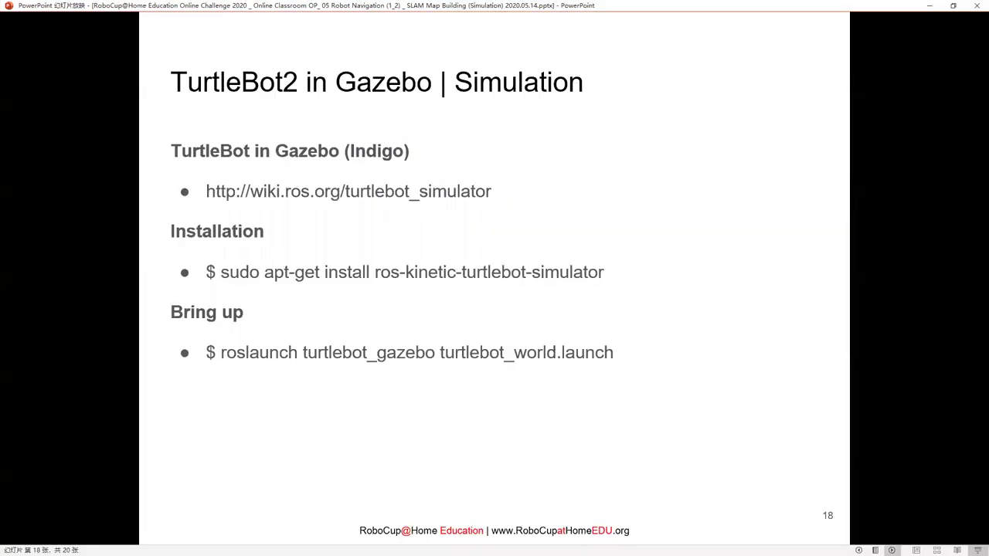
pyautogui.click(892, 549)
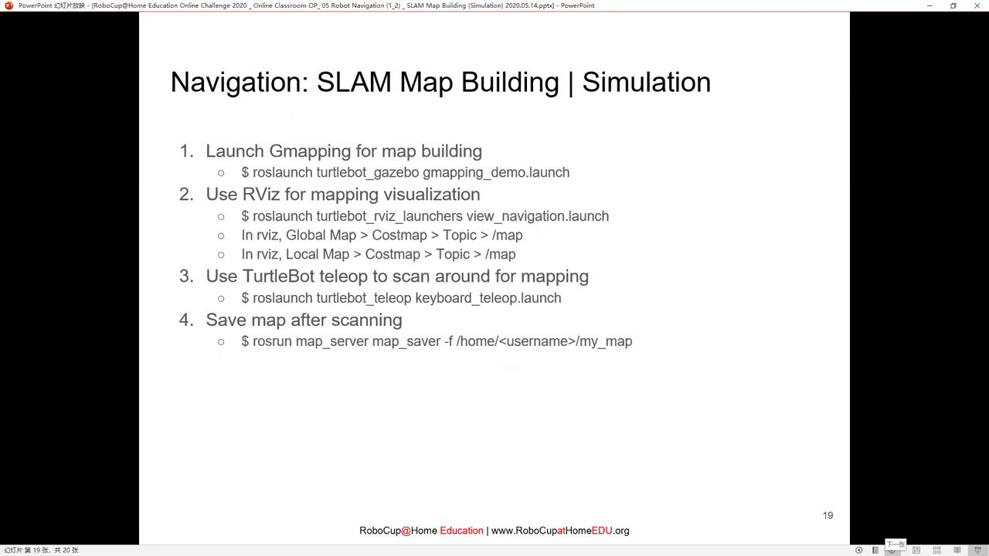
pyautogui.click(886, 120)
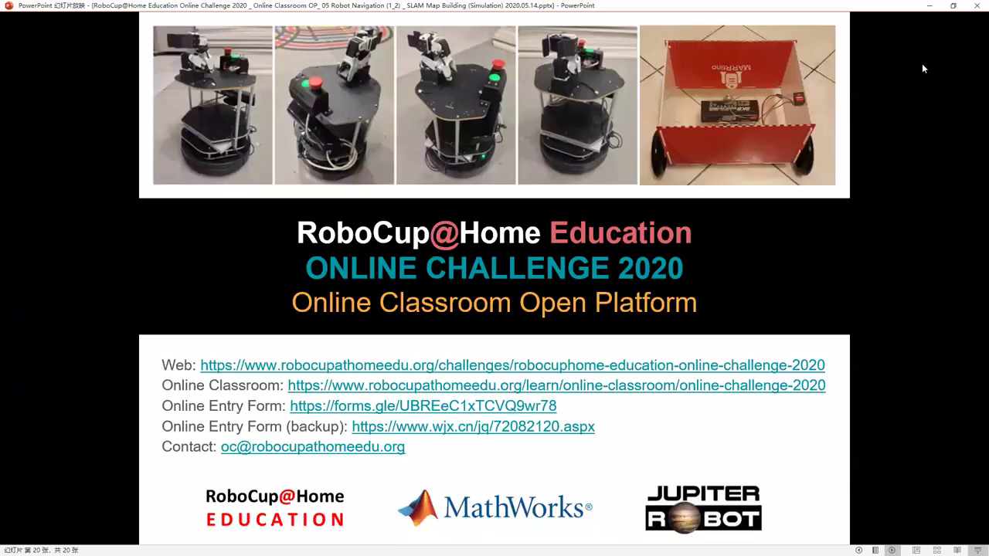